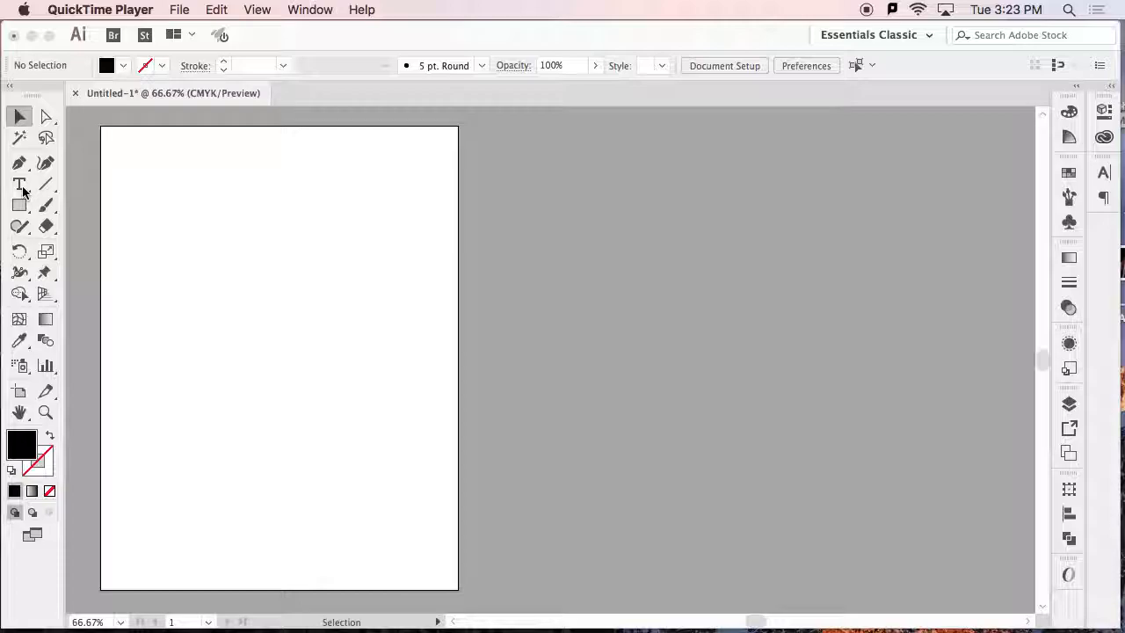
# Create a line of point type reading "Text" near the artboard's upper-left corner with the Type tool.
pyautogui.click(24, 190)
pyautogui.click(24, 190)
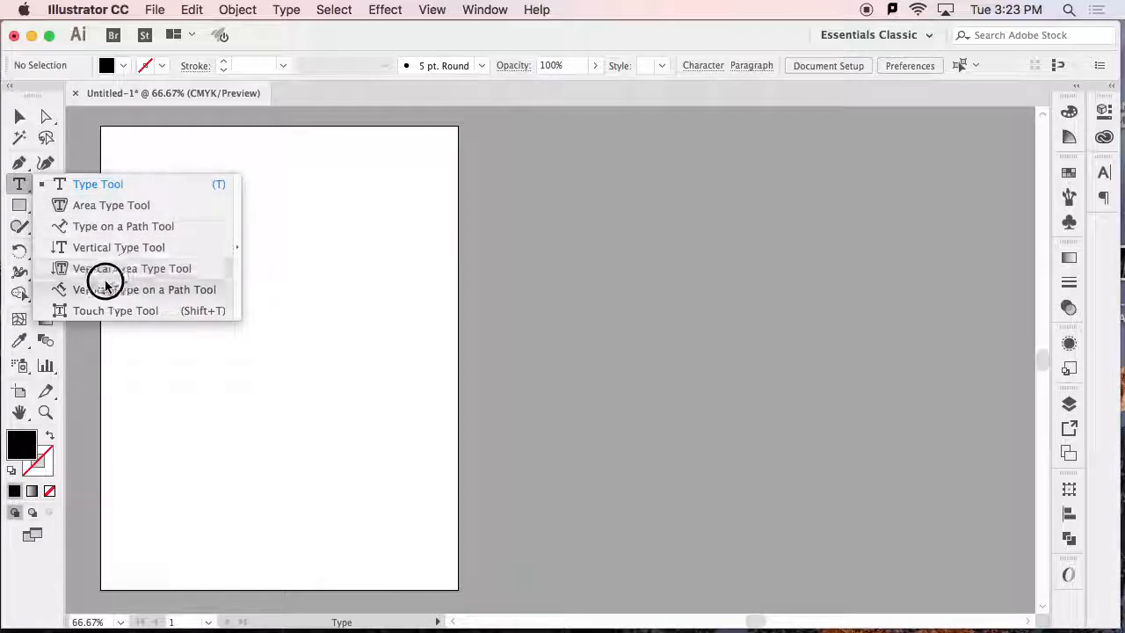
pyautogui.click(134, 317)
pyautogui.moveTo(18, 183); pyautogui.dragTo(97, 184)
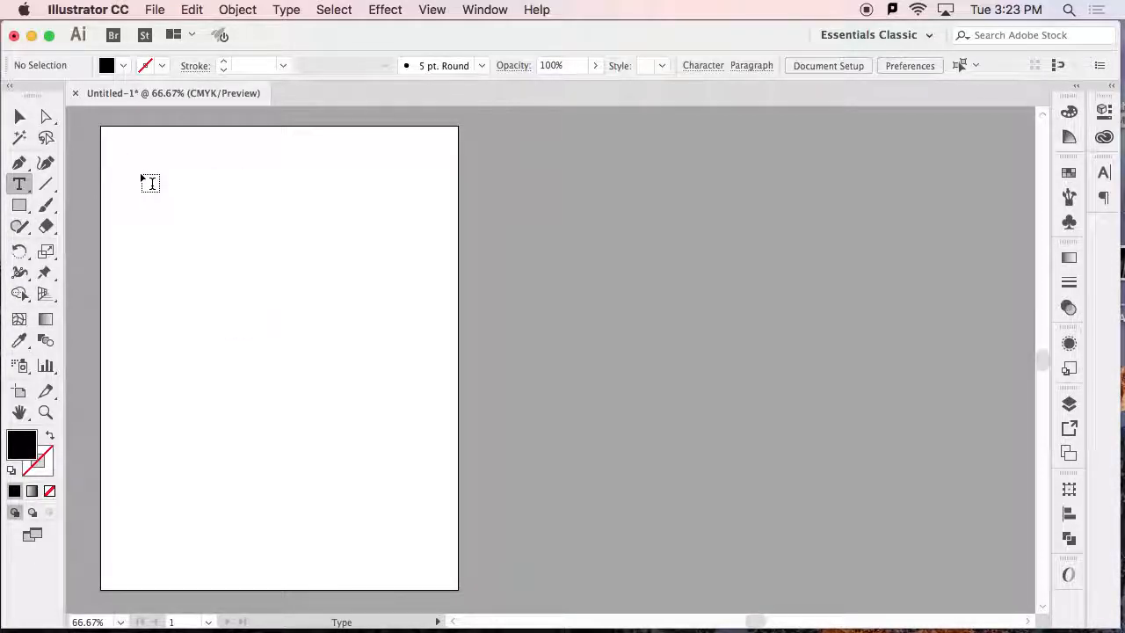
pyautogui.click(144, 172)
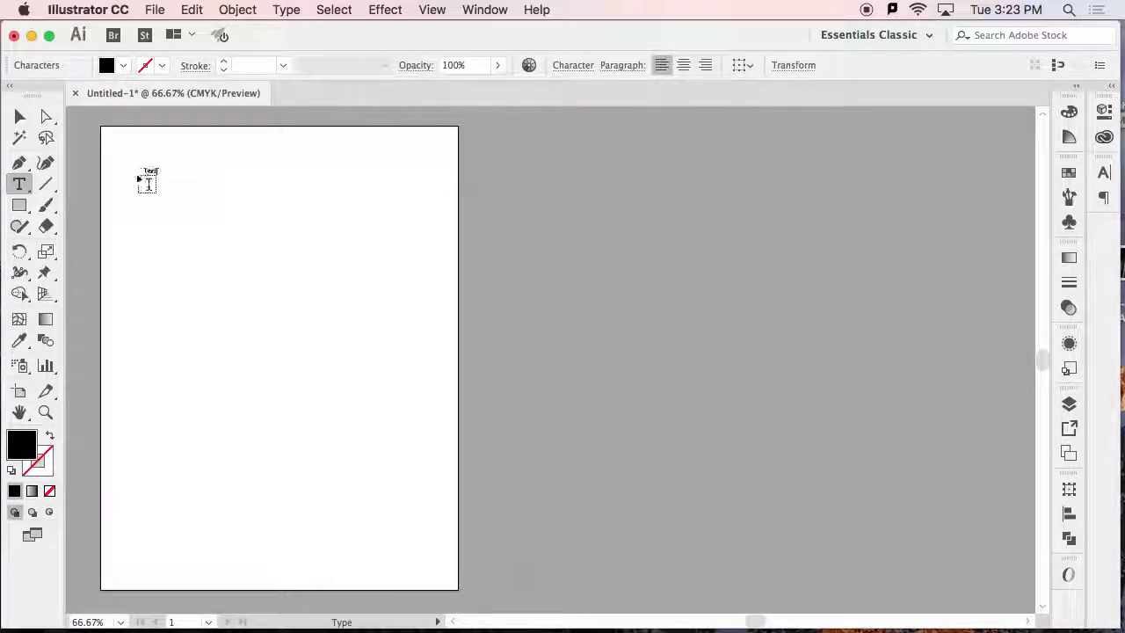
pyautogui.click(19, 116)
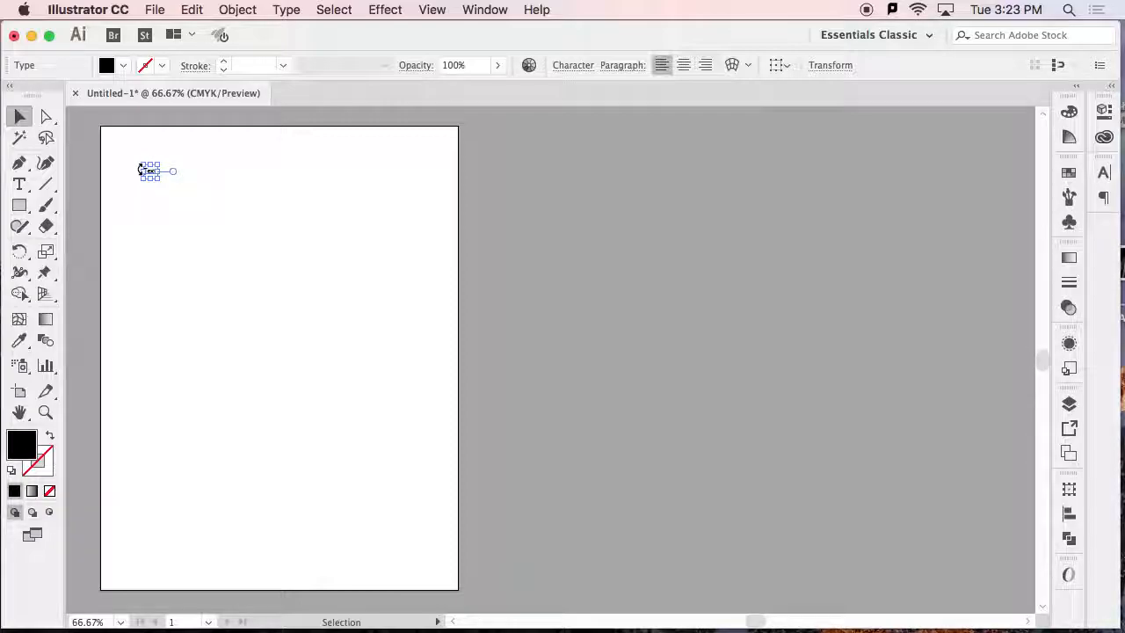
# Transform the word "Text" freehand by its bounding box: enlarge it, squeeze it to a narrow width and tilt it clockwise.
pyautogui.moveTo(158, 177); pyautogui.dragTo(302, 299)
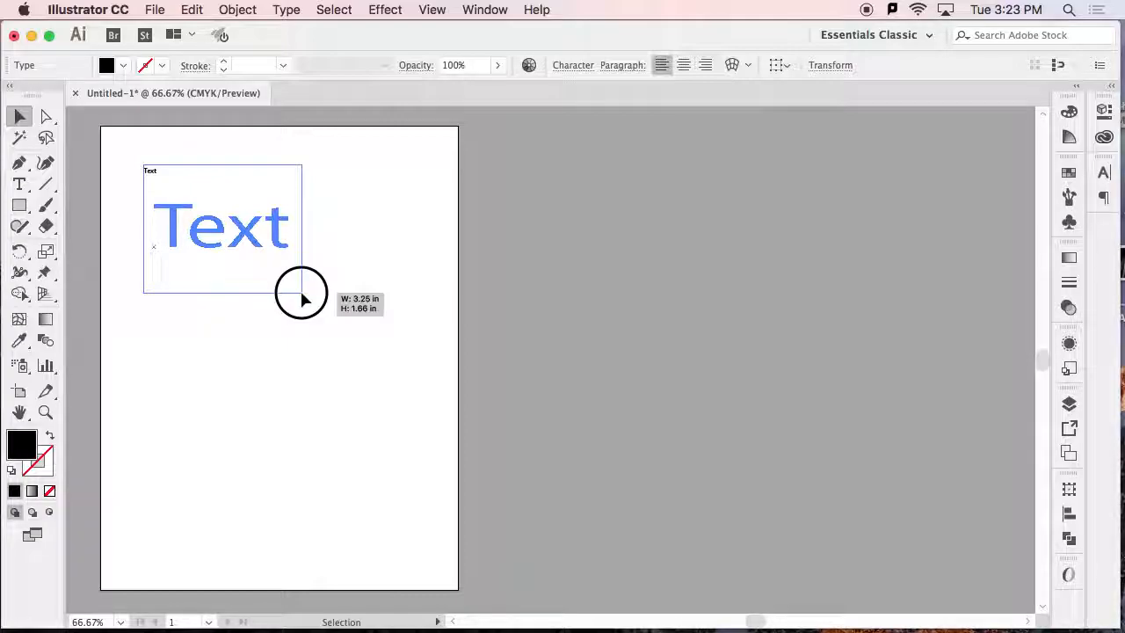
pyautogui.moveTo(301, 299); pyautogui.dragTo(301, 298)
pyautogui.moveTo(296, 228); pyautogui.dragTo(196, 228)
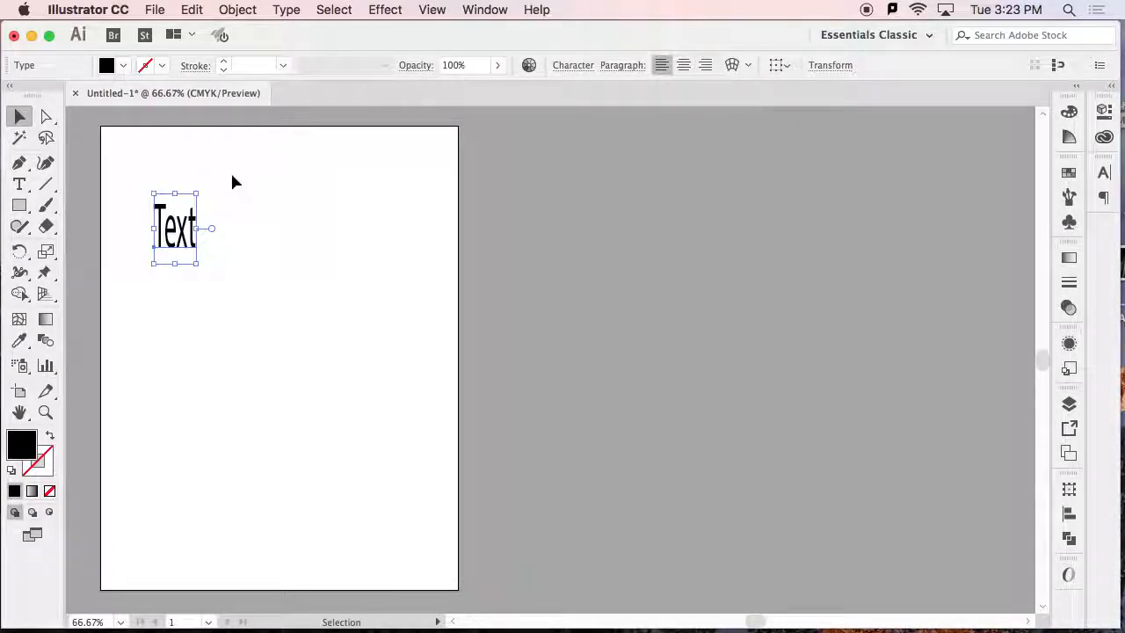
pyautogui.moveTo(202, 184); pyautogui.dragTo(193, 251)
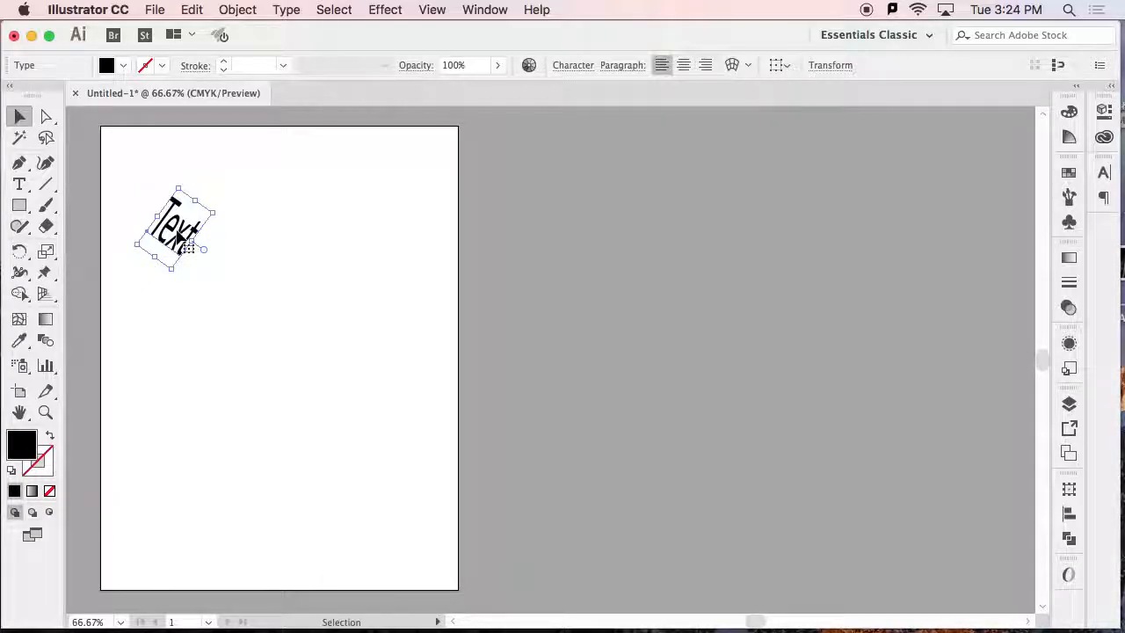
# Delete the tilted word and create an area type frame filled with placeholder text in the artboard's upper-left part.
pyautogui.press('Delete')
pyautogui.click(19, 183)
pyautogui.moveTo(139, 158); pyautogui.dragTo(260, 271)
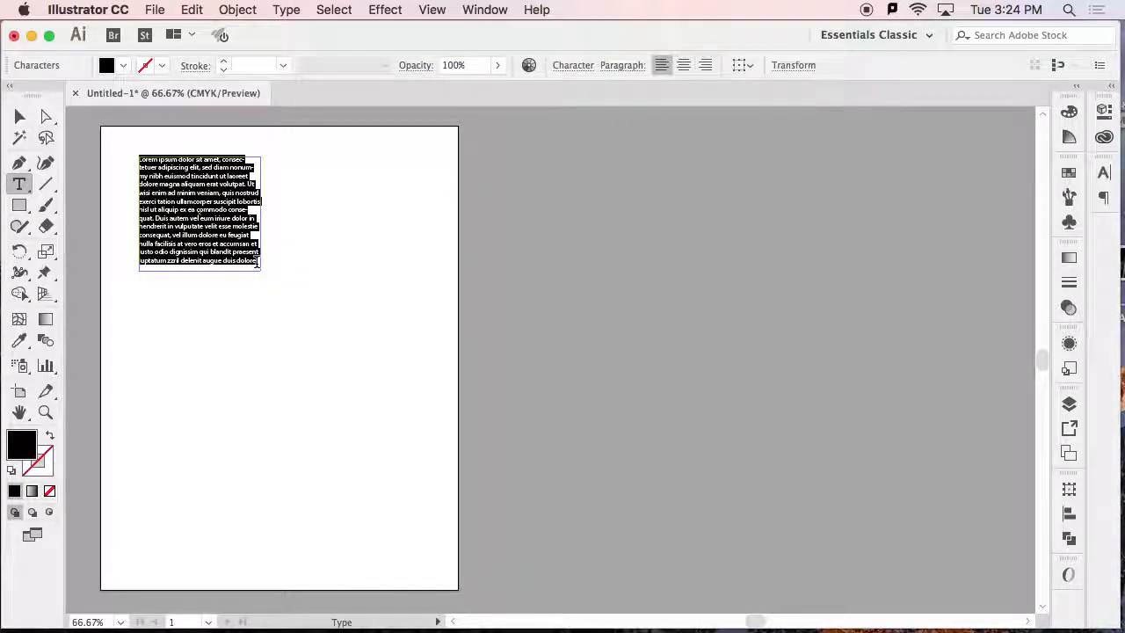
pyautogui.click(256, 261)
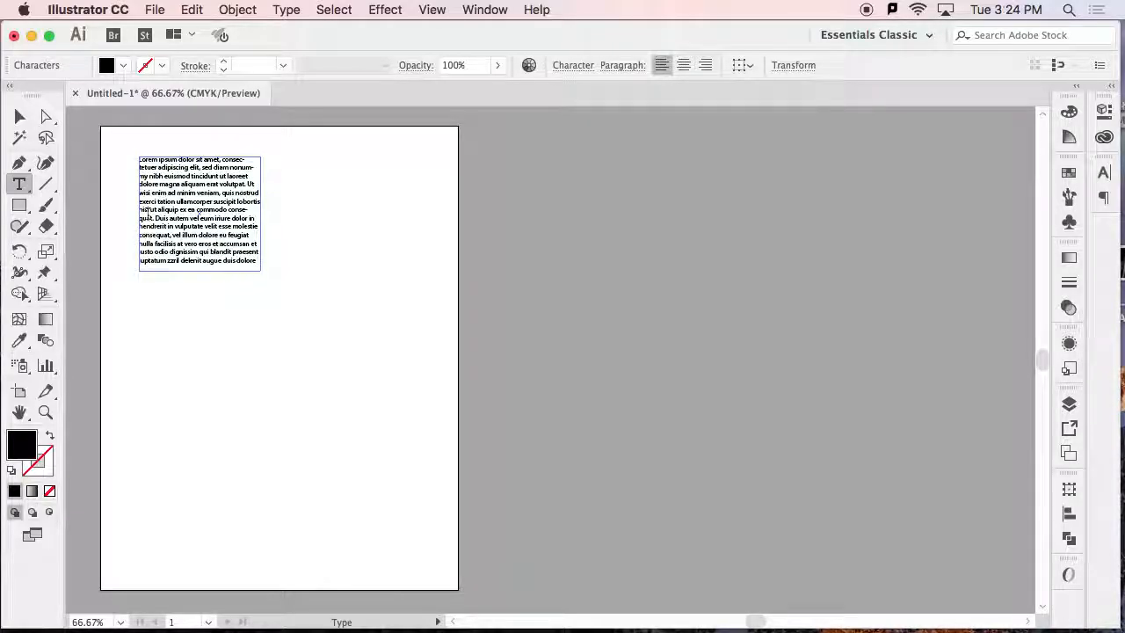
# Resize the area type frame several times to reflow its text, ending slightly wider than first drawn.
pyautogui.click(22, 122)
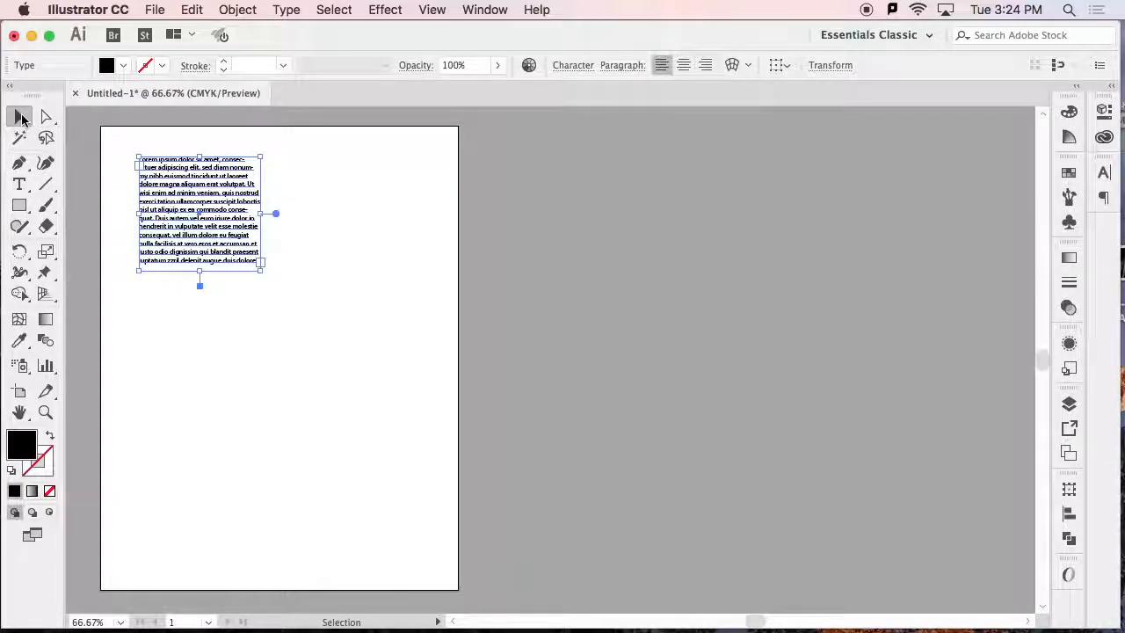
pyautogui.moveTo(261, 273); pyautogui.dragTo(287, 325)
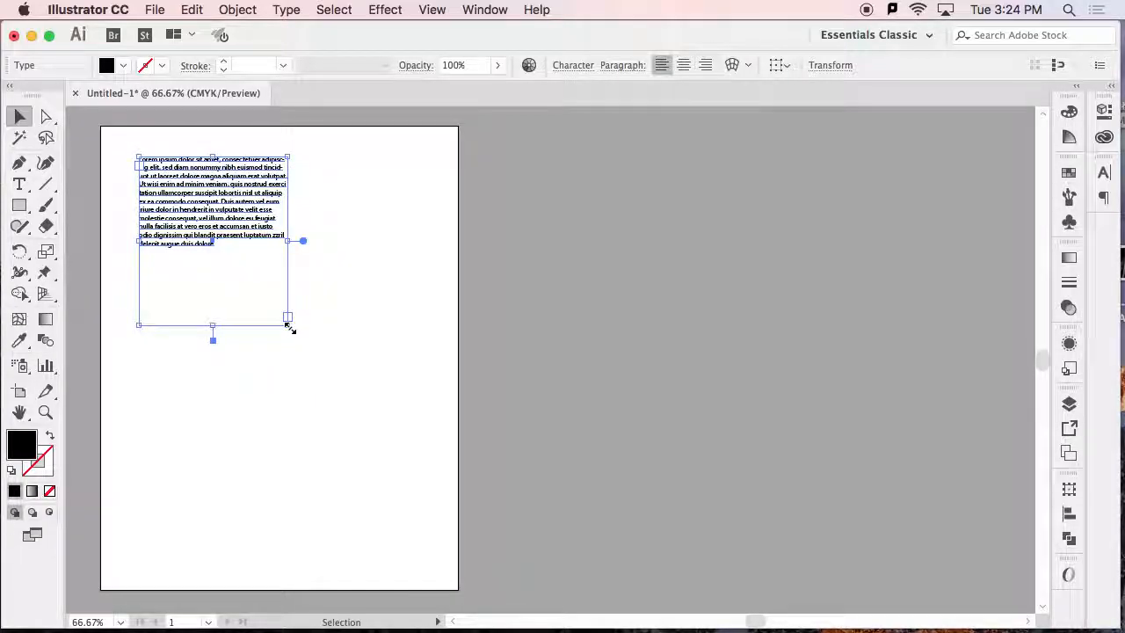
pyautogui.moveTo(290, 329); pyautogui.dragTo(451, 390)
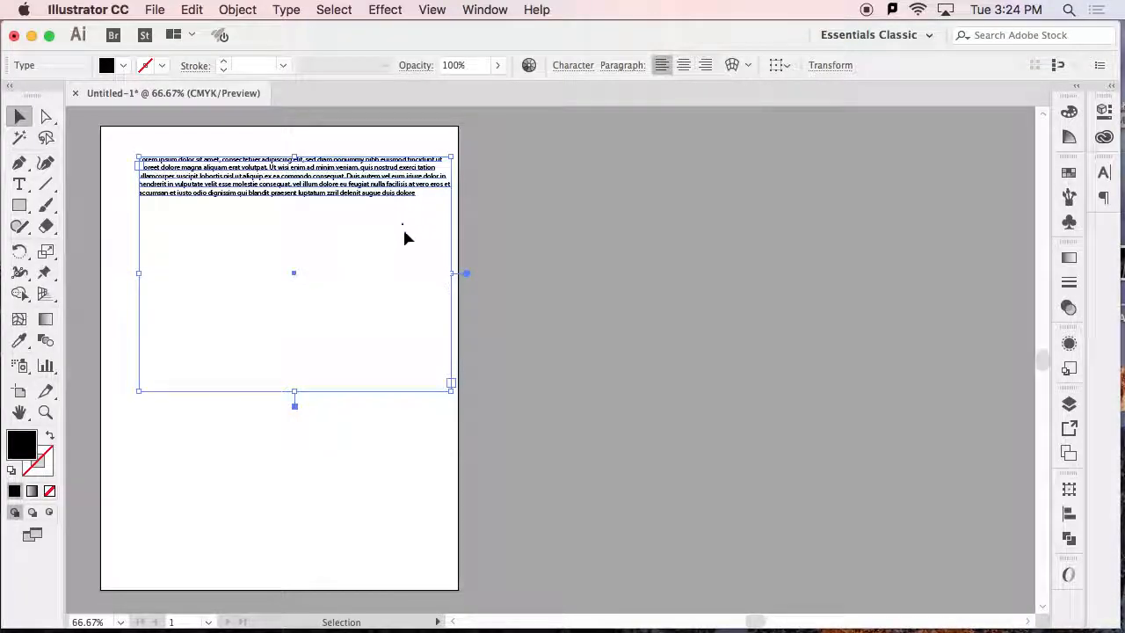
pyautogui.moveTo(452, 390); pyautogui.dragTo(279, 257)
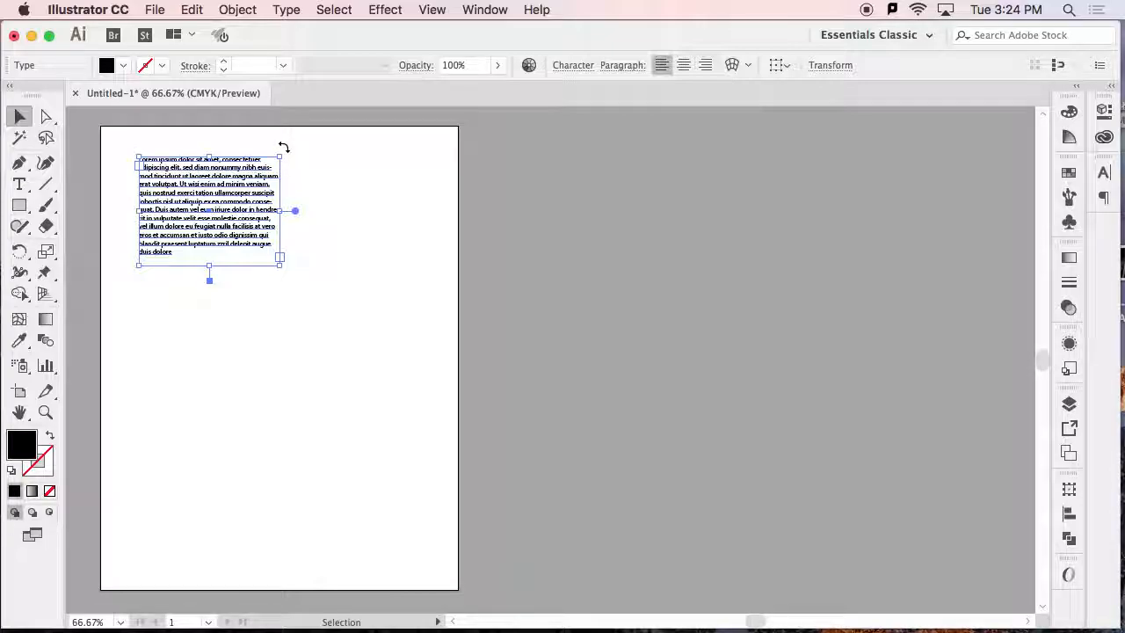
# Try rotating the text frame counterclockwise by its bounding box and with the Rotate tool, undoing each rotation.
pyautogui.moveTo(283, 146); pyautogui.dragTo(243, 143)
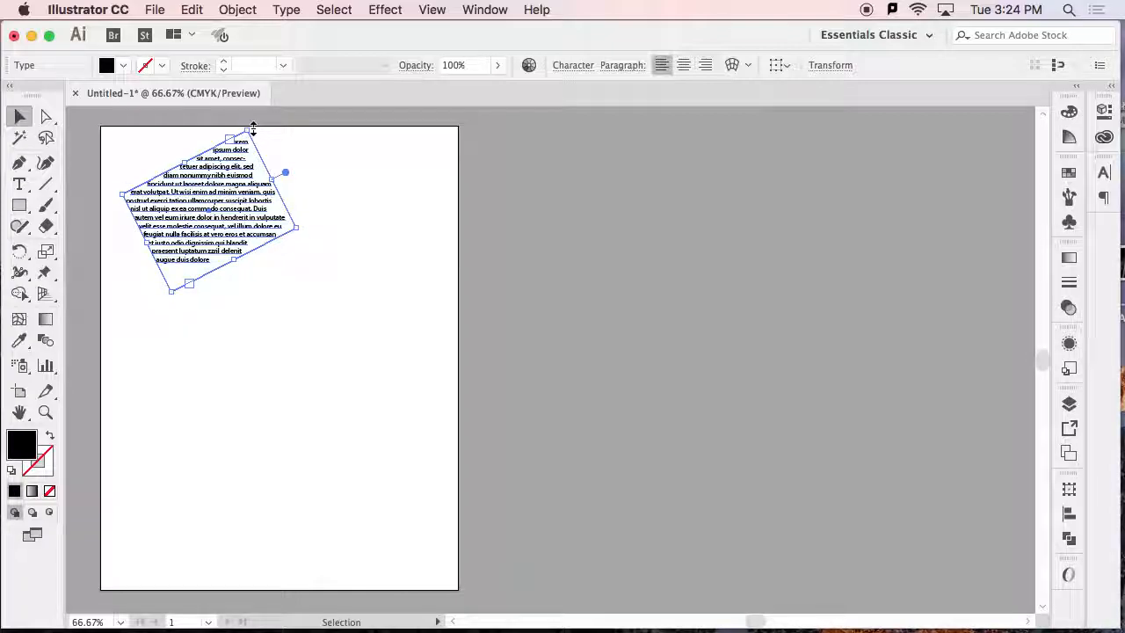
pyautogui.press('super+z')
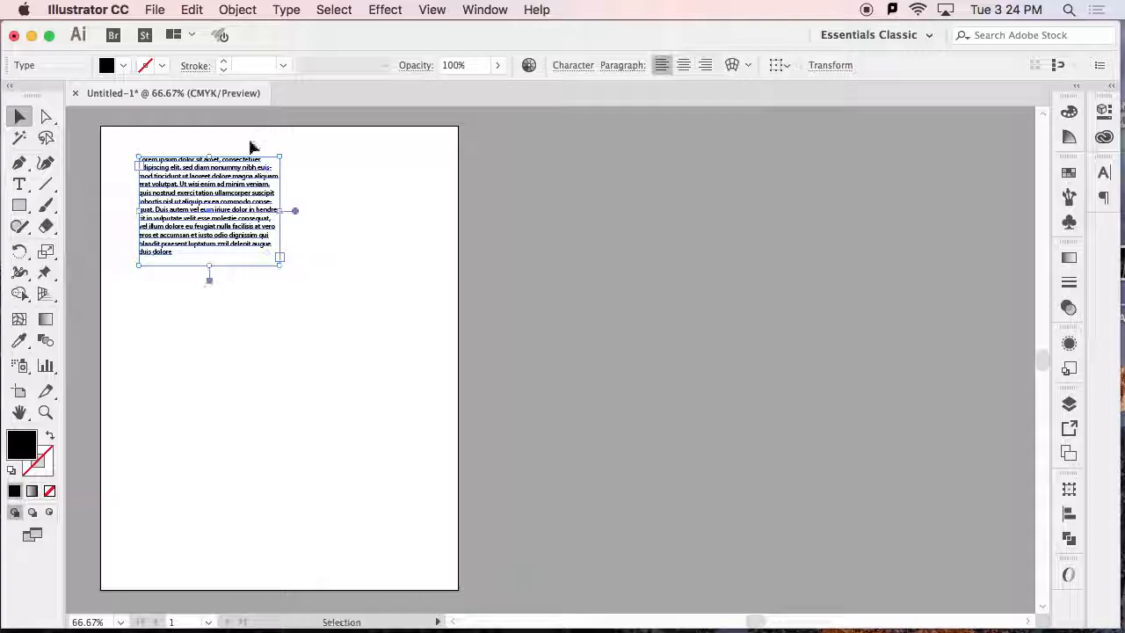
pyautogui.click(18, 251)
pyautogui.moveTo(254, 188); pyautogui.dragTo(235, 171)
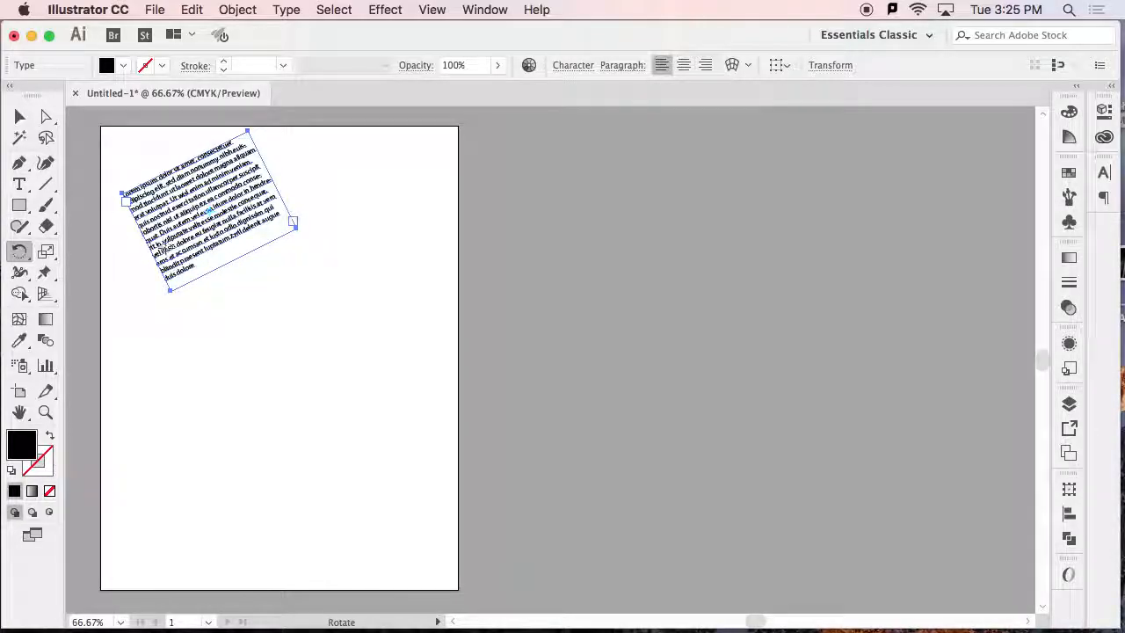
pyautogui.press('cmd+z')
pyautogui.press('v')
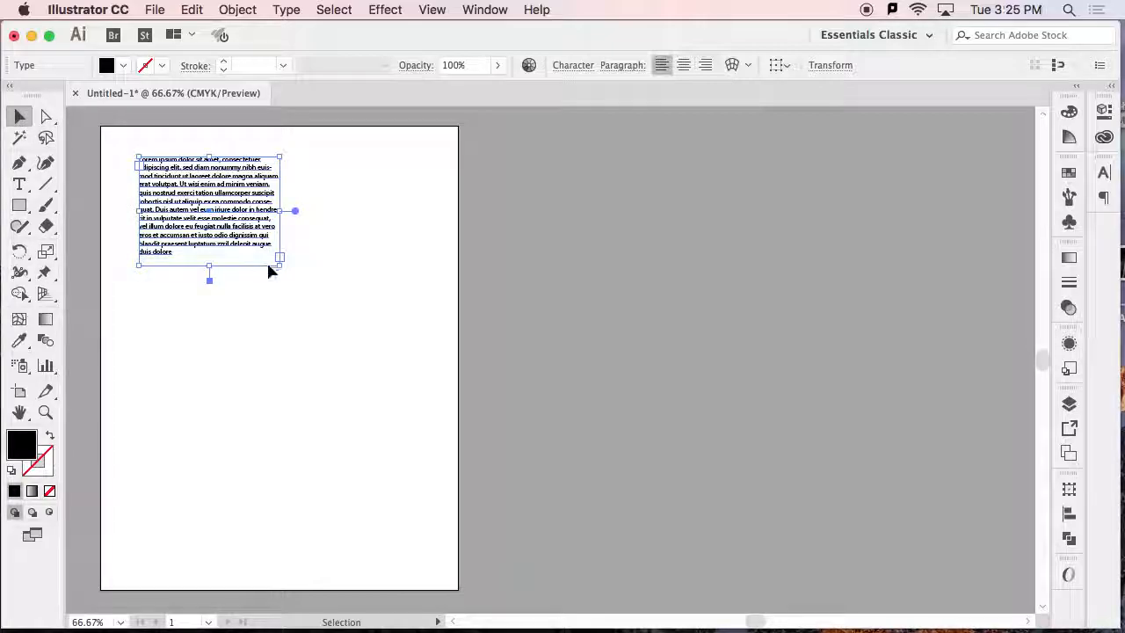
# Enlarge the text frame across most of the artboard's width and set its font size to 23 pt.
pyautogui.moveTo(279, 269); pyautogui.dragTo(401, 376)
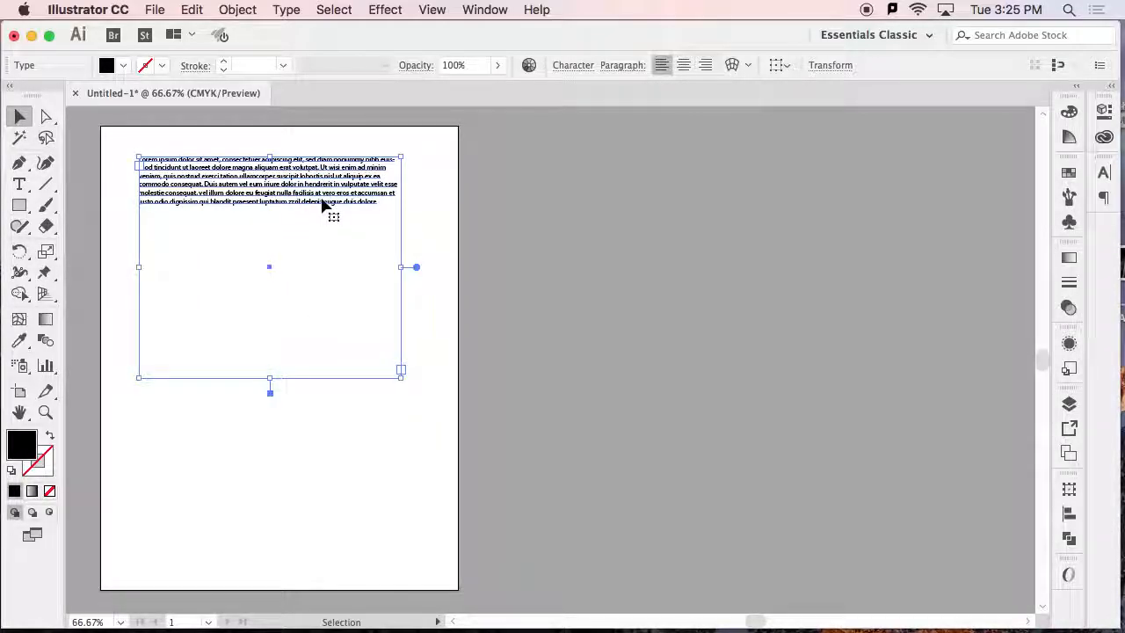
pyautogui.click(573, 66)
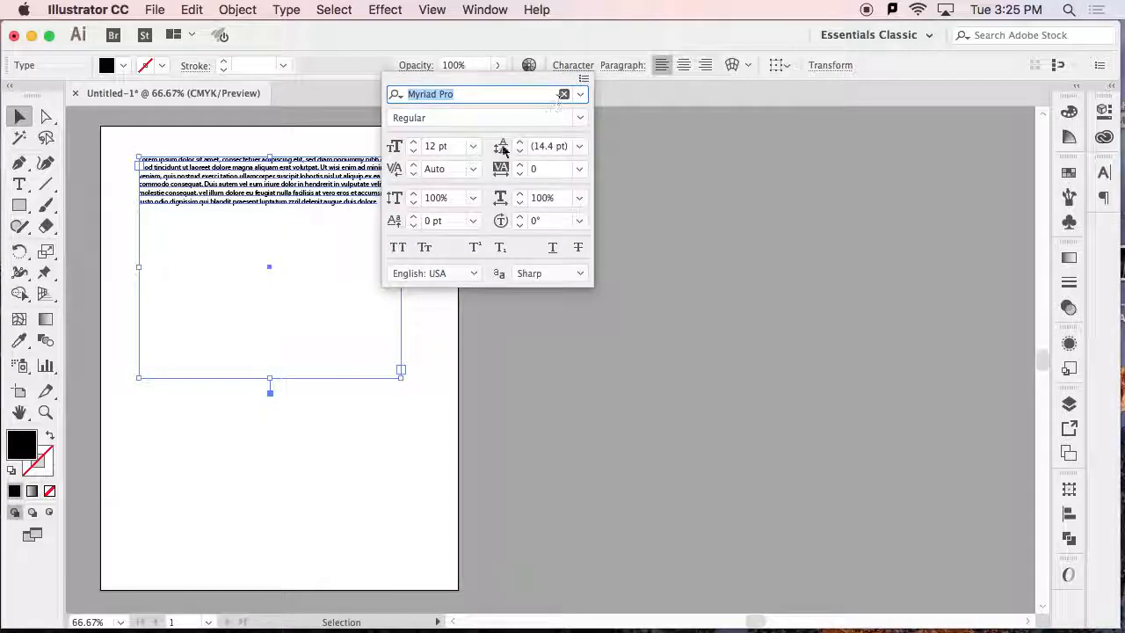
pyautogui.click(413, 145)
pyautogui.click(413, 145)
pyautogui.click(412, 145)
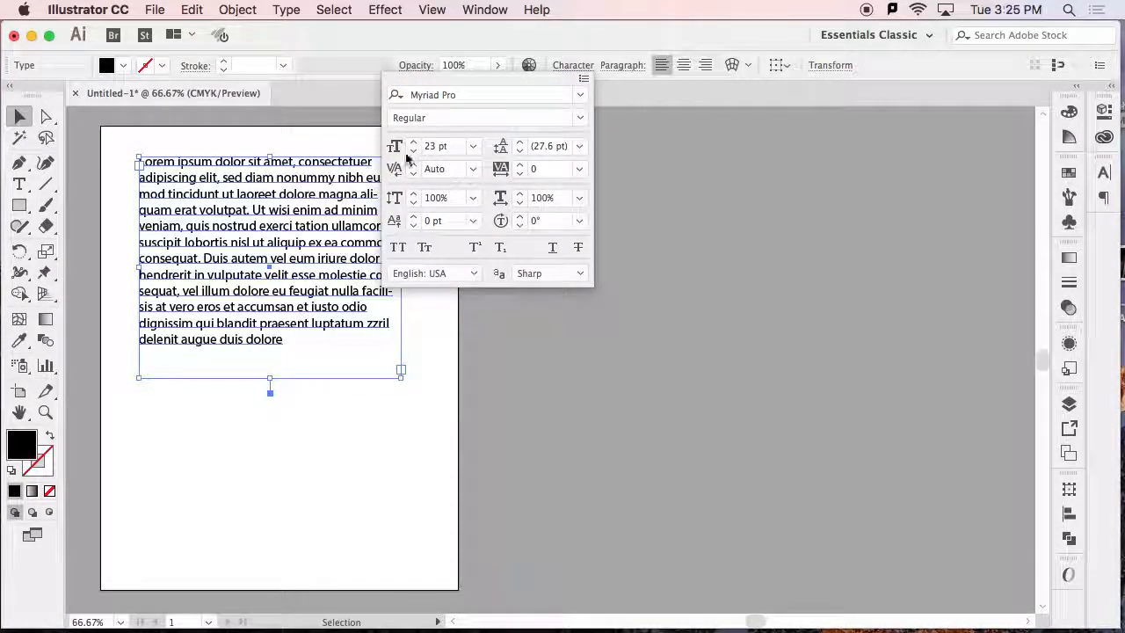
pyautogui.click(15, 116)
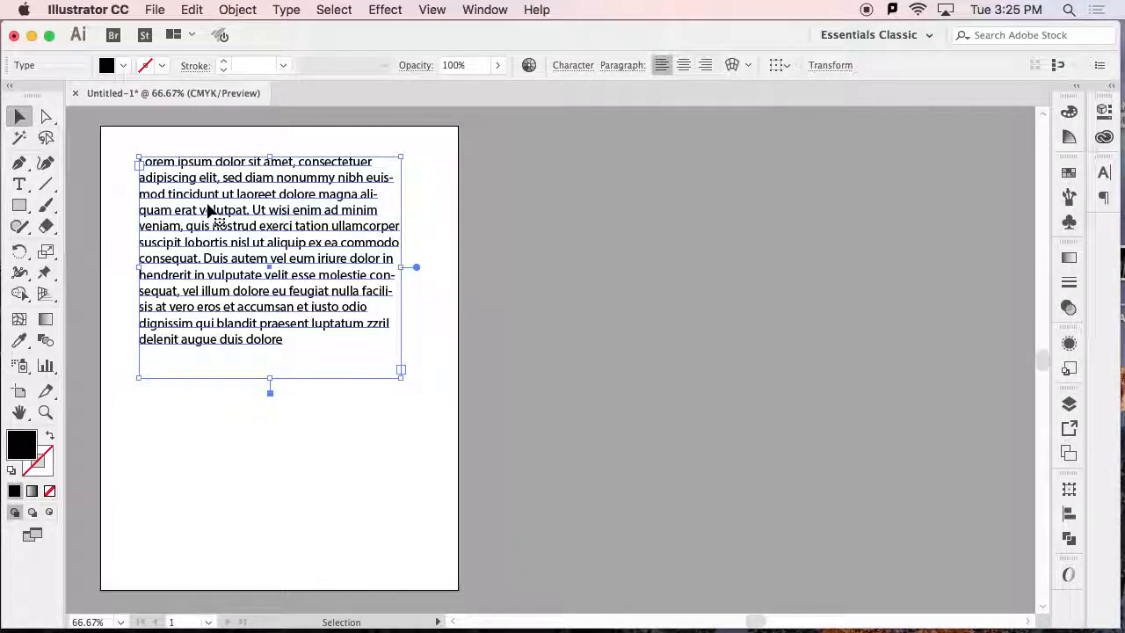
# Delete the area type frame and create a line of point type reading "Text" in the artboard's upper-left part.
pyautogui.press('Delete')
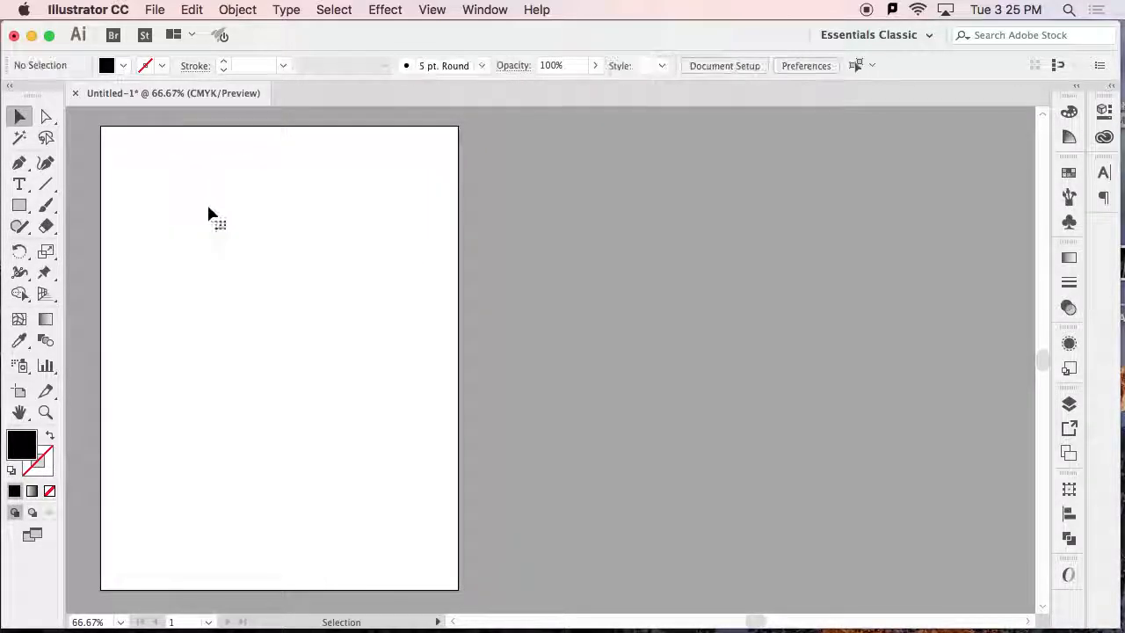
pyautogui.click(19, 185)
pyautogui.click(163, 191)
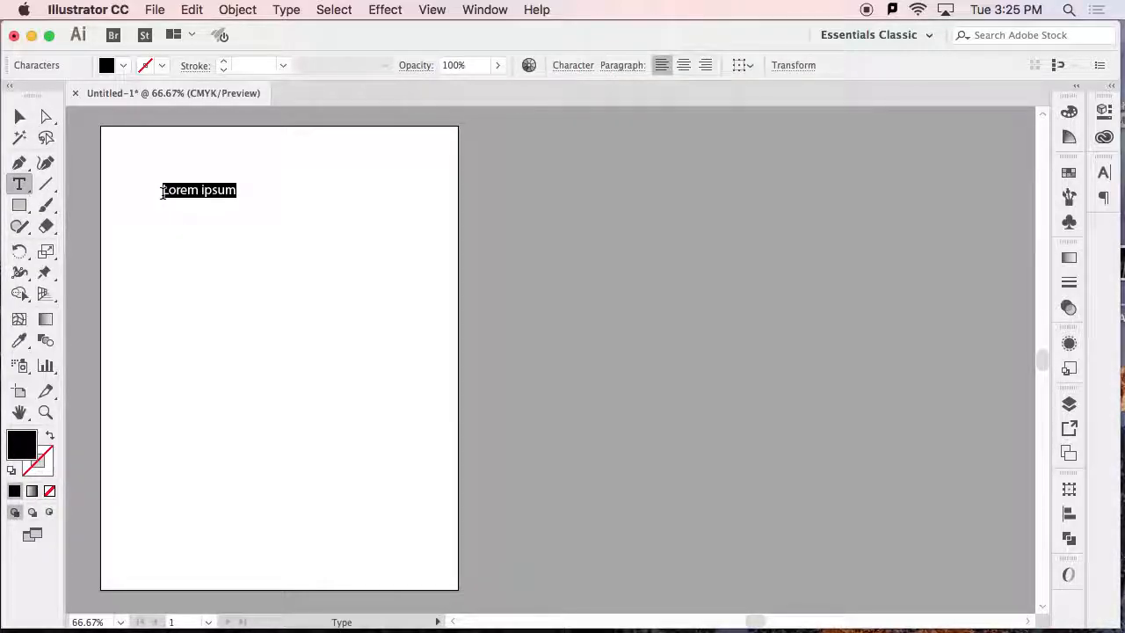
pyautogui.press('BackSpace')
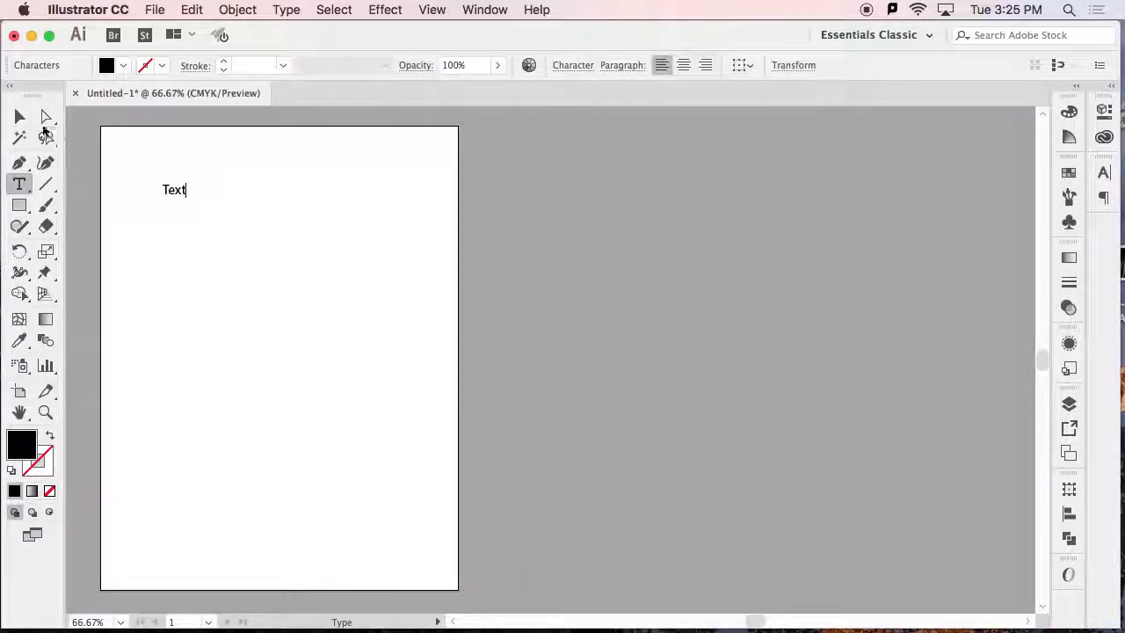
pyautogui.click(19, 116)
# Set the font size of only the letter "x" in the word "Text" to 42 pt.
pyautogui.click(20, 186)
pyautogui.moveTo(19, 187); pyautogui.dragTo(112, 318)
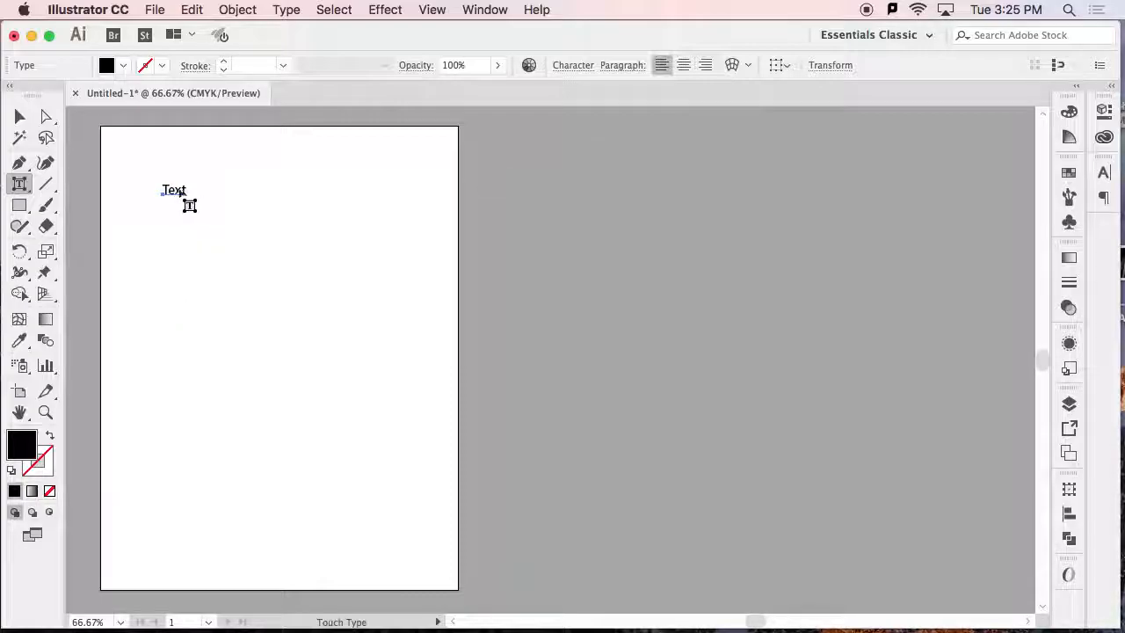
pyautogui.moveTo(19, 184); pyautogui.dragTo(81, 183)
pyautogui.moveTo(174, 189); pyautogui.dragTo(182, 190)
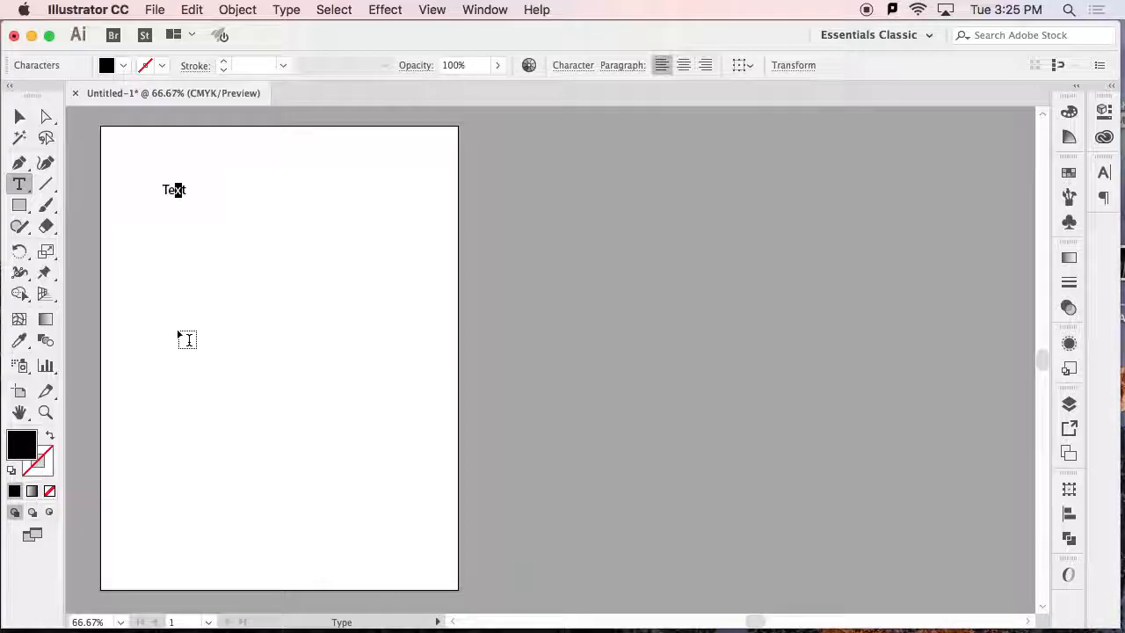
pyautogui.click(572, 65)
pyautogui.click(415, 142)
pyautogui.click(415, 142)
pyautogui.click(415, 142)
pyautogui.click(414, 143)
pyautogui.click(415, 144)
pyautogui.click(414, 142)
pyautogui.click(414, 142)
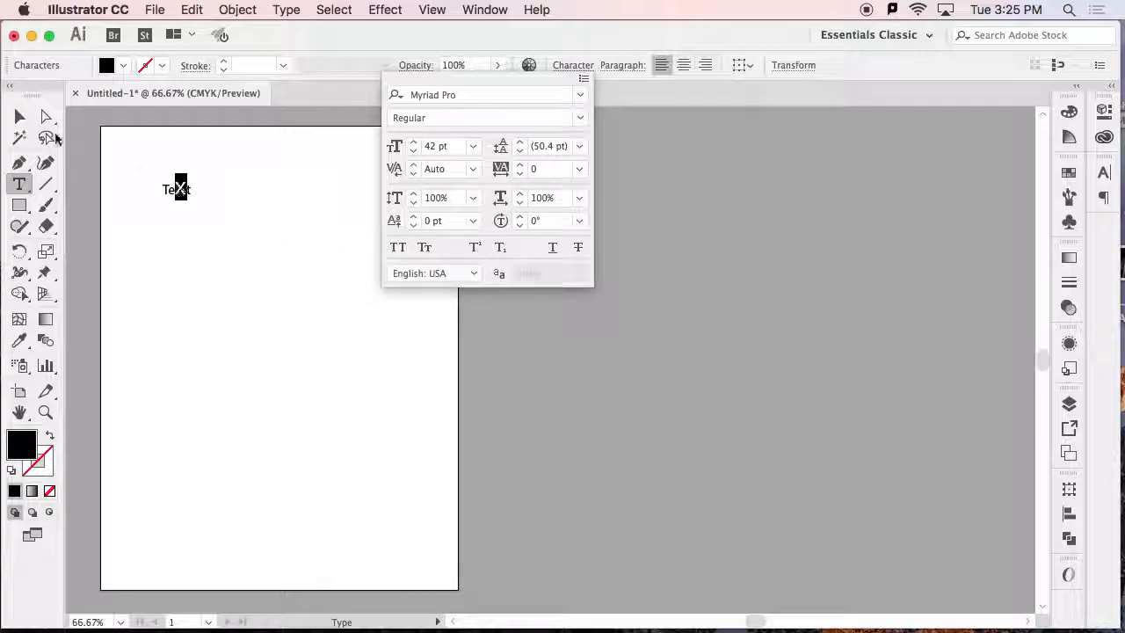
pyautogui.click(21, 117)
# Undo the letter's size change and the typed word, and replace the placeholder with "Text" again.
pyautogui.press('super')
pyautogui.press('shift+super+comma')
pyautogui.press('shift+super+comma')
pyautogui.press('shift+super+comma')
pyautogui.press('shift+super+comma')
pyautogui.press('shift+super+comma')
pyautogui.press('shift+super+comma')
pyautogui.press('shift+super+comma')
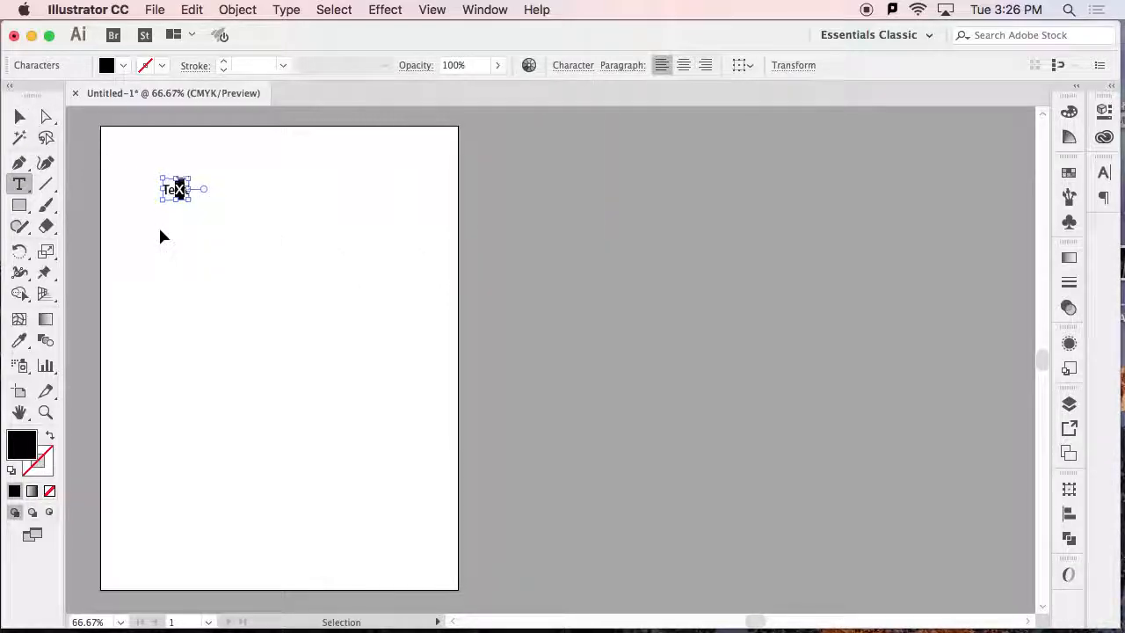
pyautogui.press('super+z')
pyautogui.press('super+z')
pyautogui.press('super+z')
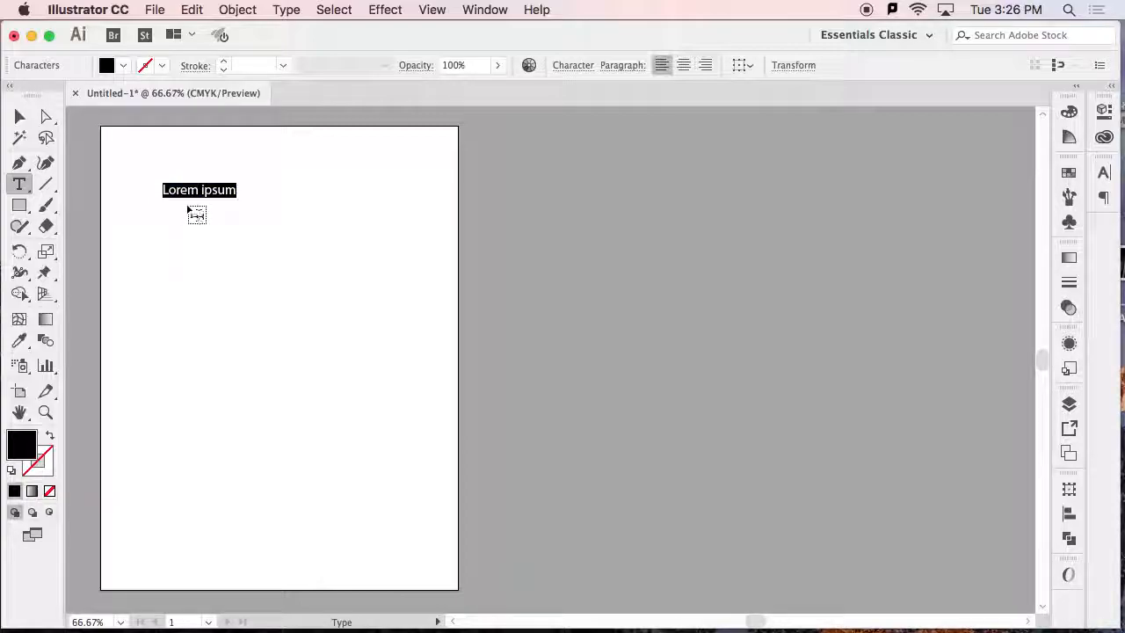
pyautogui.write('Te')
# Enlarge the letter "x" with the Touch Type tool, shift it away from the "e" and rotate it counterclockwise.
pyautogui.moveTo(19, 184); pyautogui.dragTo(111, 310)
pyautogui.press('super+space')
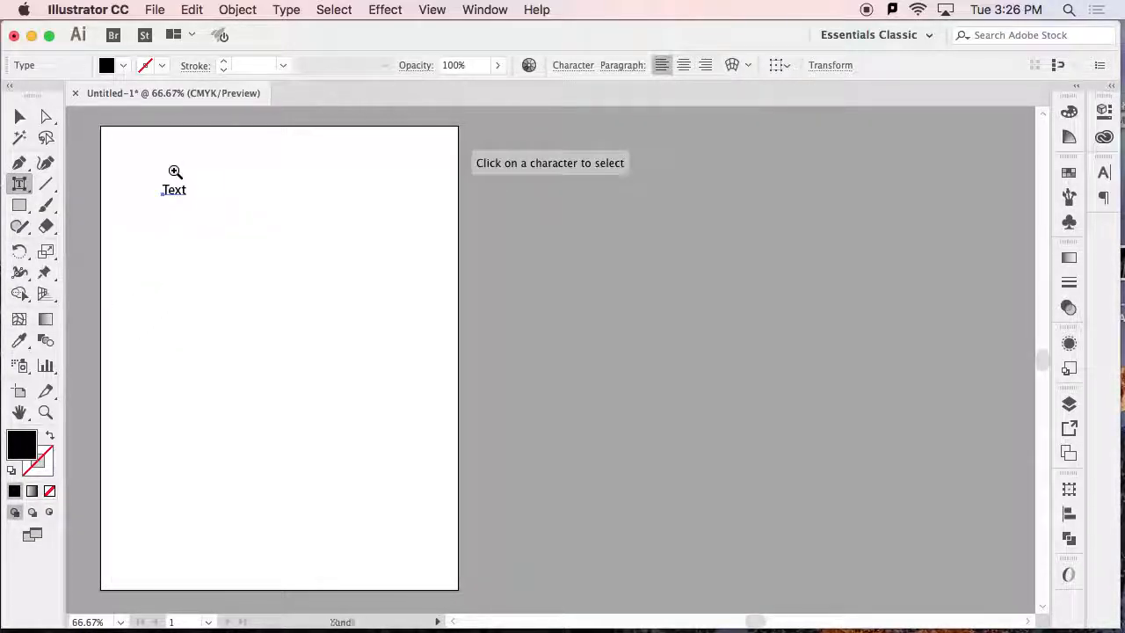
pyautogui.click(177, 189)
pyautogui.click(537, 347)
pyautogui.click(556, 357)
pyautogui.click(565, 381)
pyautogui.moveTo(492, 360); pyautogui.dragTo(306, 322)
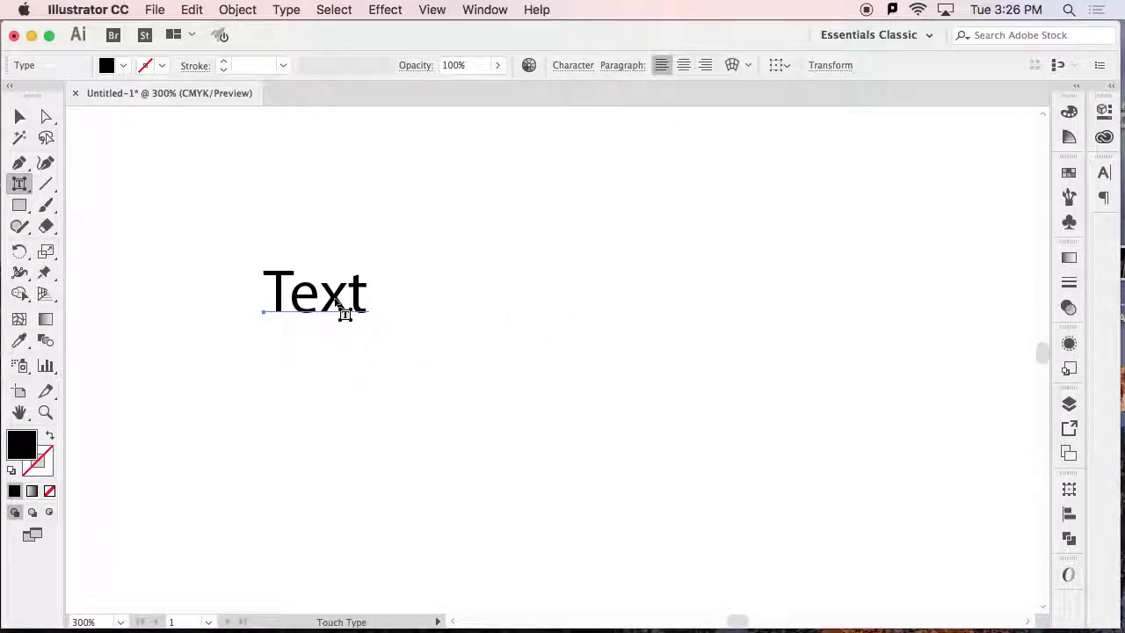
pyautogui.click(335, 301)
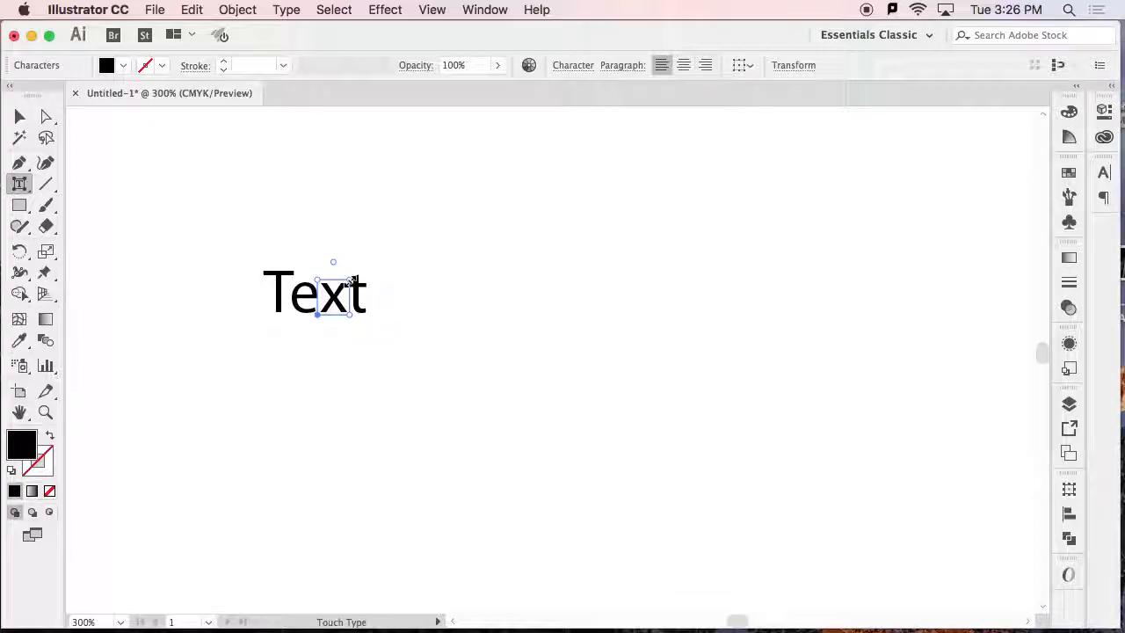
pyautogui.moveTo(351, 280); pyautogui.dragTo(357, 269)
pyautogui.moveTo(386, 236); pyautogui.dragTo(326, 227)
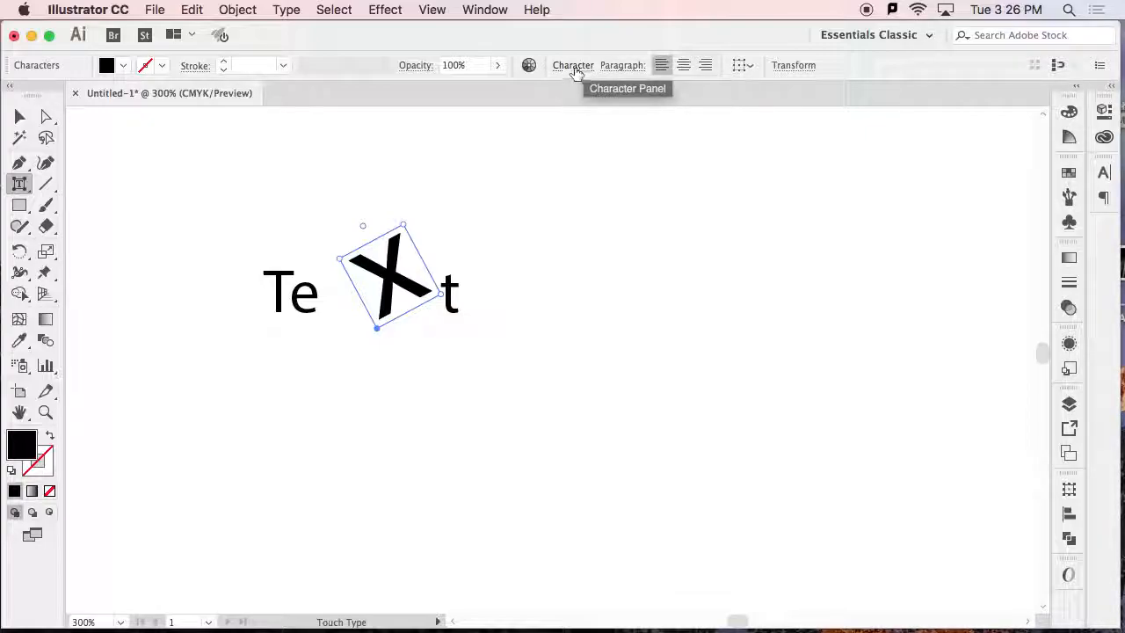
# Delete the whole word with the modified "x" from the artboard.
pyautogui.click(19, 116)
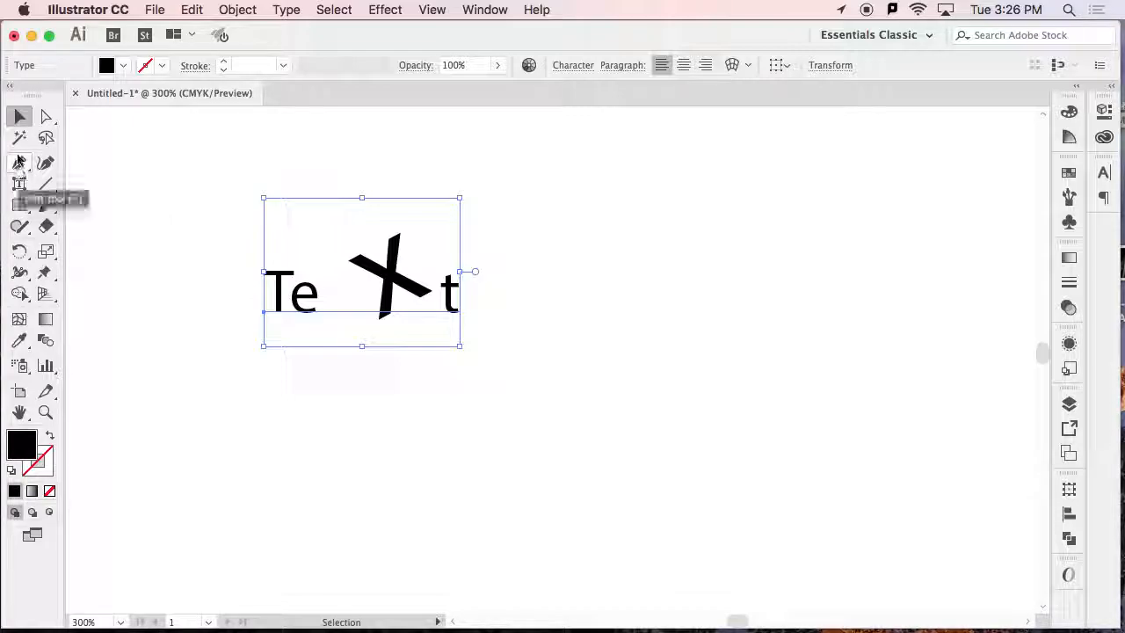
pyautogui.press('Delete')
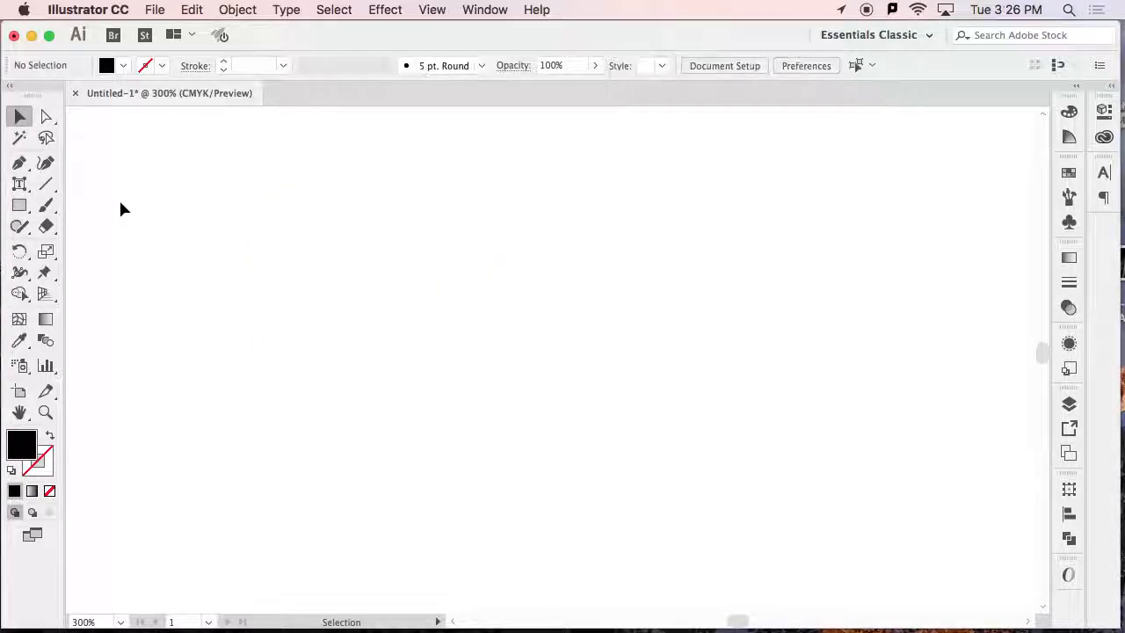
# Create point type reading "Text" and "Demo" on two lines and select it as an object.
pyautogui.moveTo(18, 184); pyautogui.dragTo(91, 182)
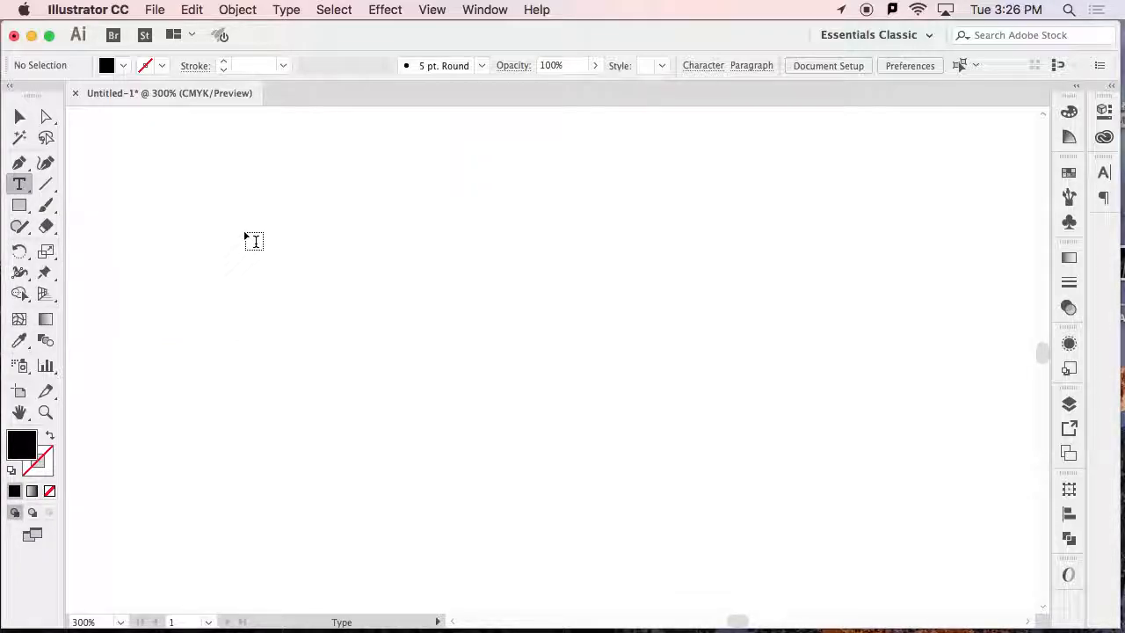
pyautogui.click(247, 230)
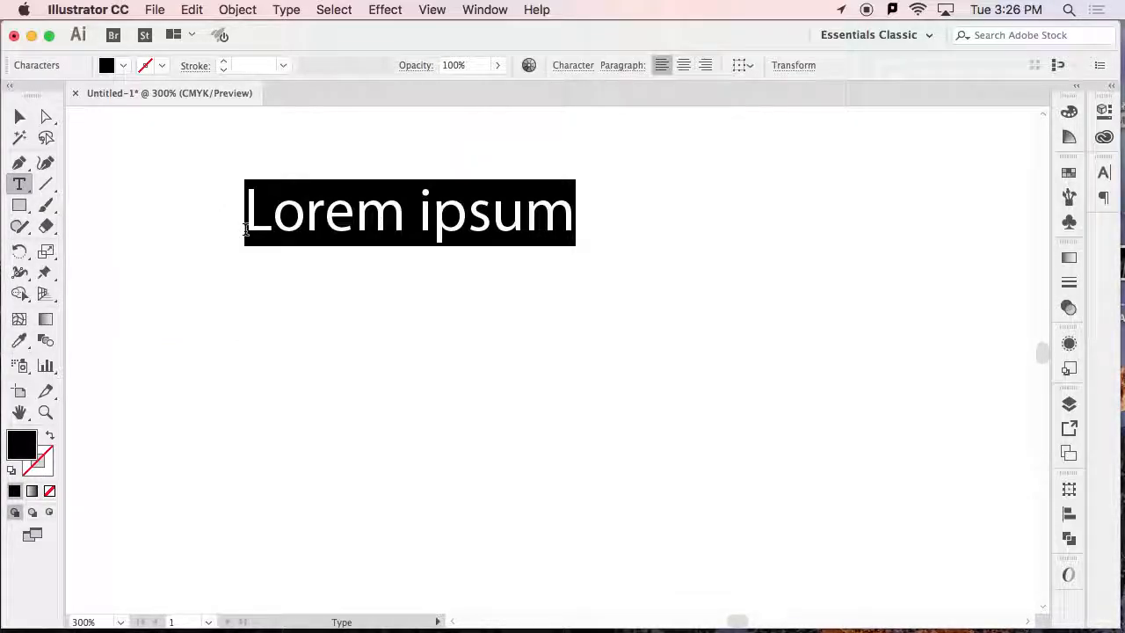
pyautogui.write('Text')
pyautogui.press('Return')
pyautogui.write('De')
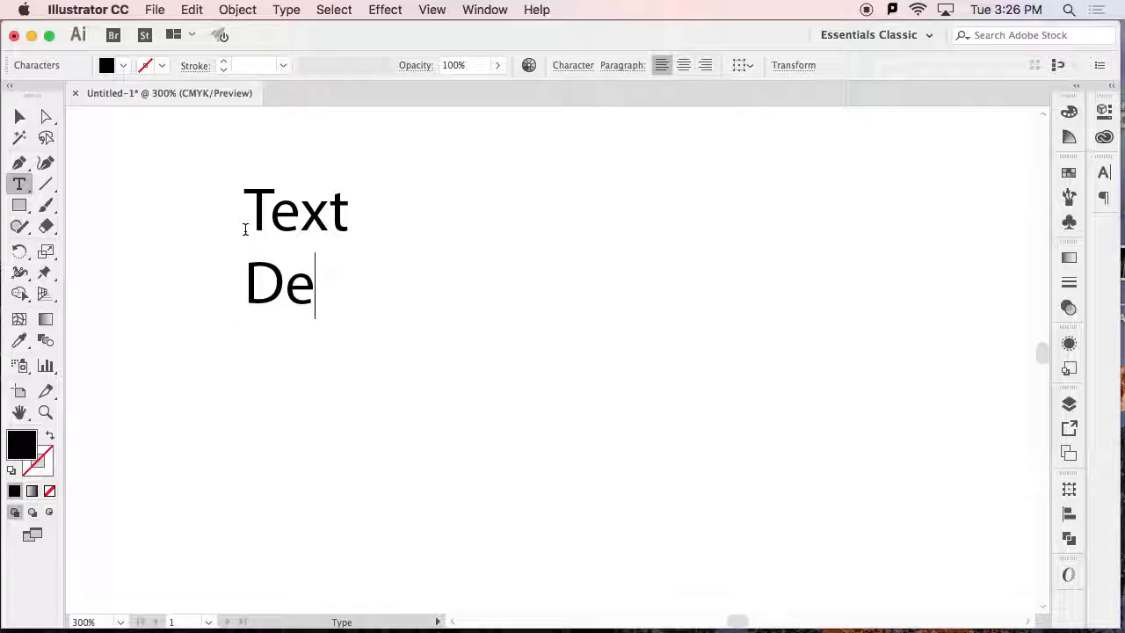
pyautogui.write('mo')
pyautogui.click(20, 116)
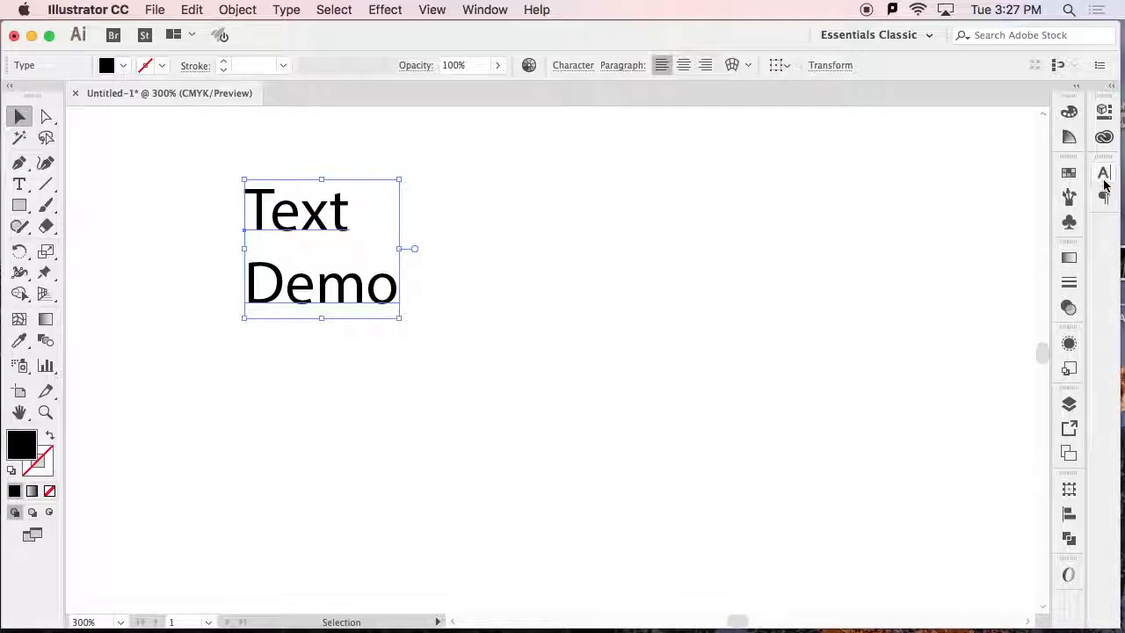
# Switch to the Essentials workspace, and return to Essentials Classic.
pyautogui.click(897, 35)
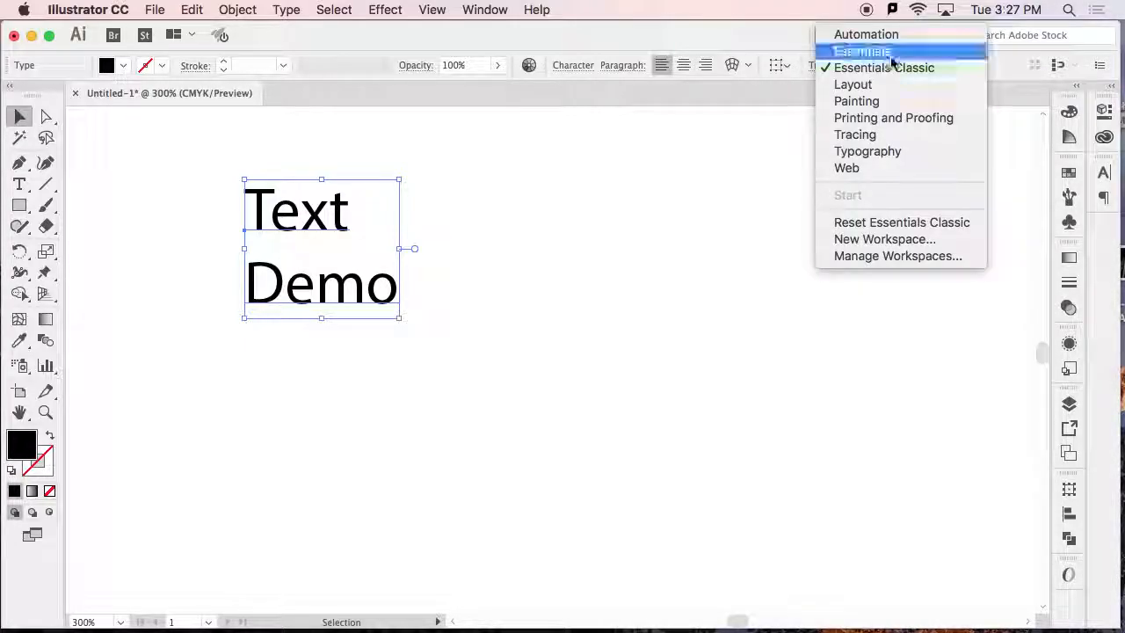
pyautogui.click(886, 47)
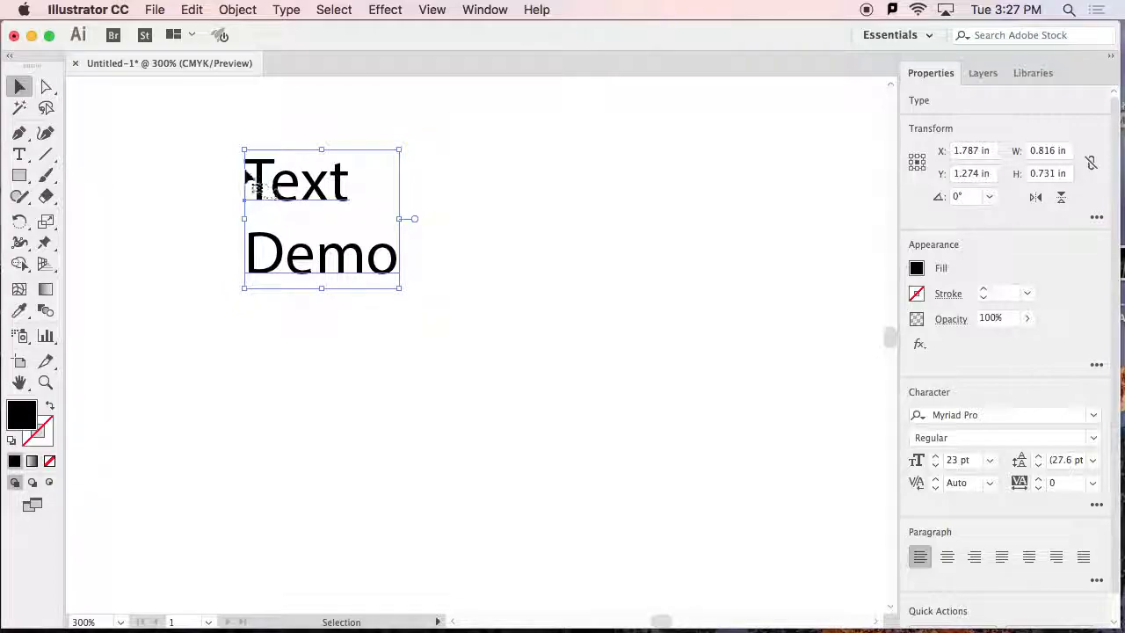
pyautogui.click(892, 36)
pyautogui.click(918, 68)
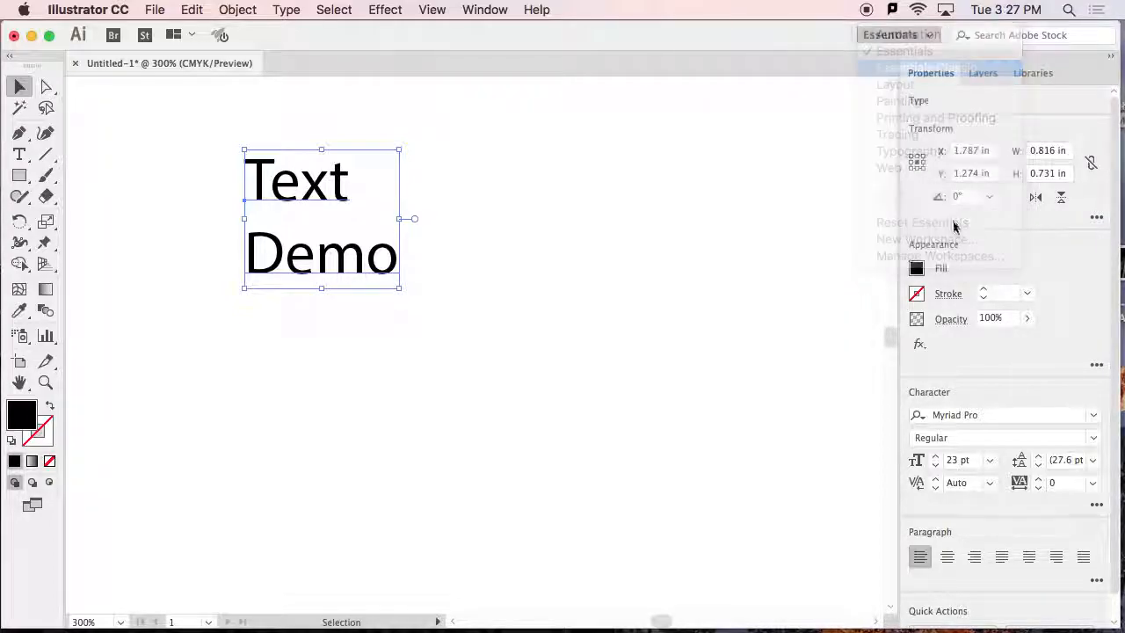
# Open the Character panel as a floating panel beside the text, and collapse and restore its full options.
pyautogui.click(1103, 173)
pyautogui.moveTo(913, 162); pyautogui.dragTo(470, 137)
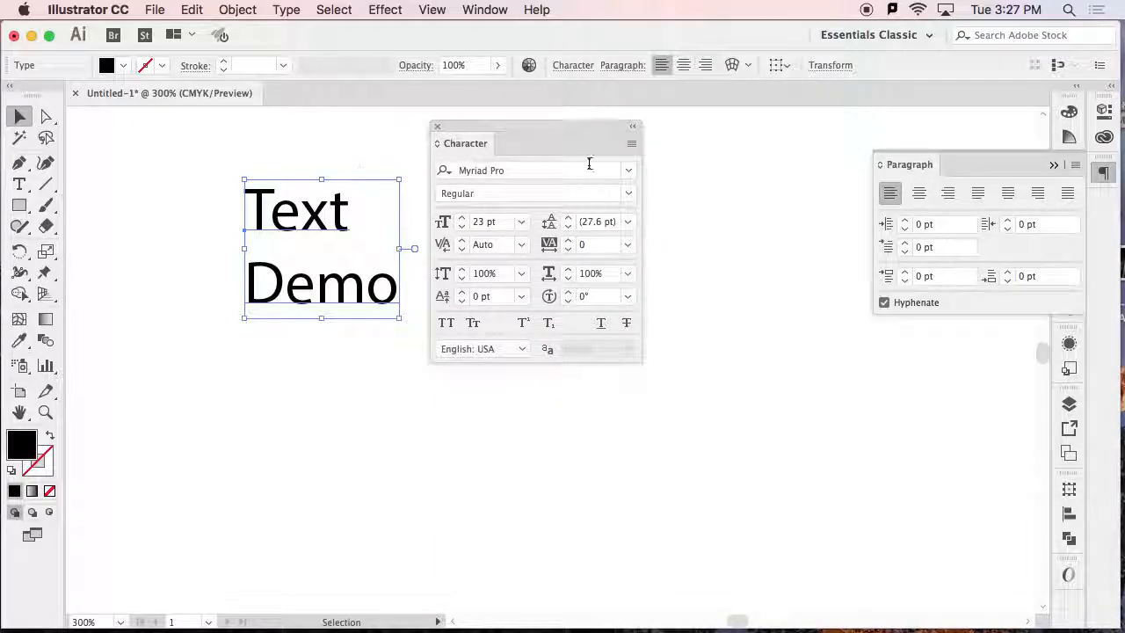
pyautogui.click(630, 144)
pyautogui.click(695, 145)
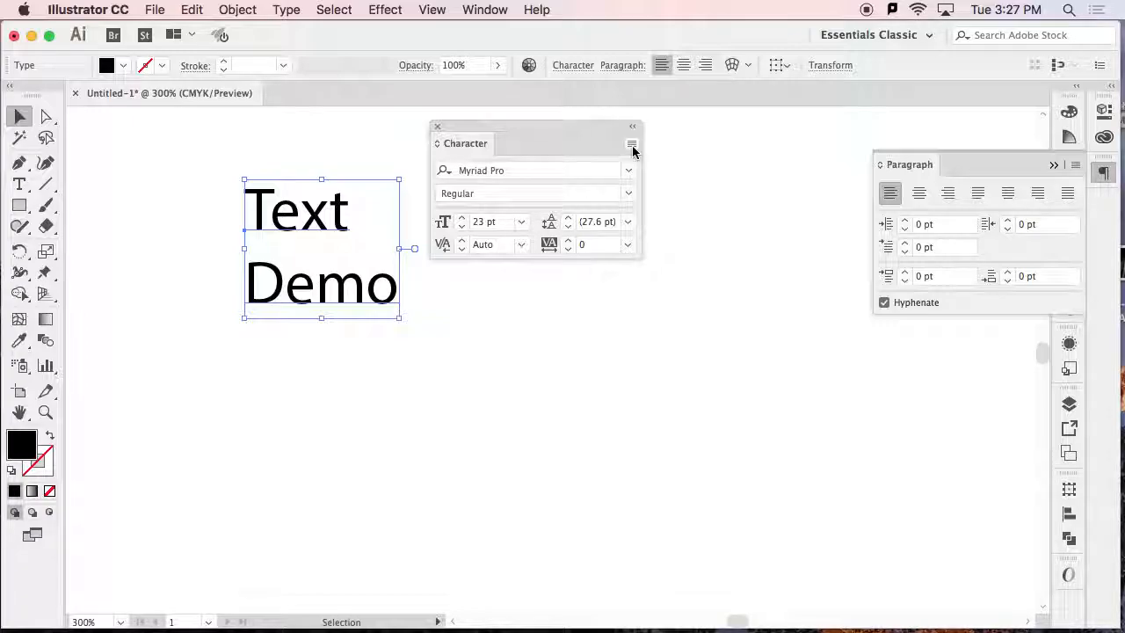
pyautogui.click(631, 144)
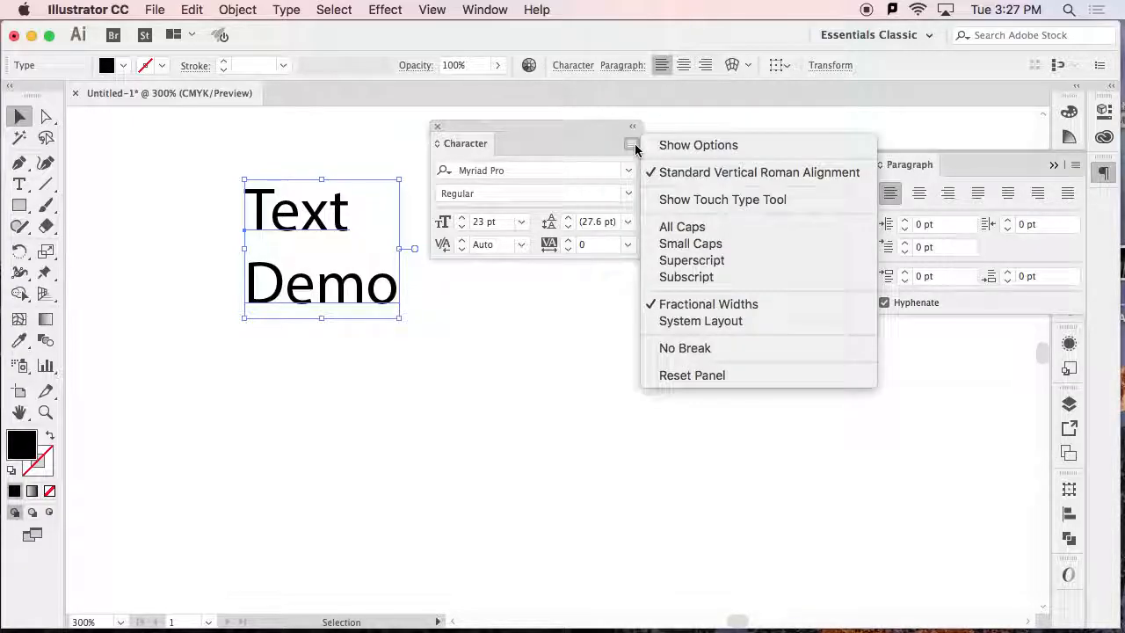
pyautogui.click(694, 147)
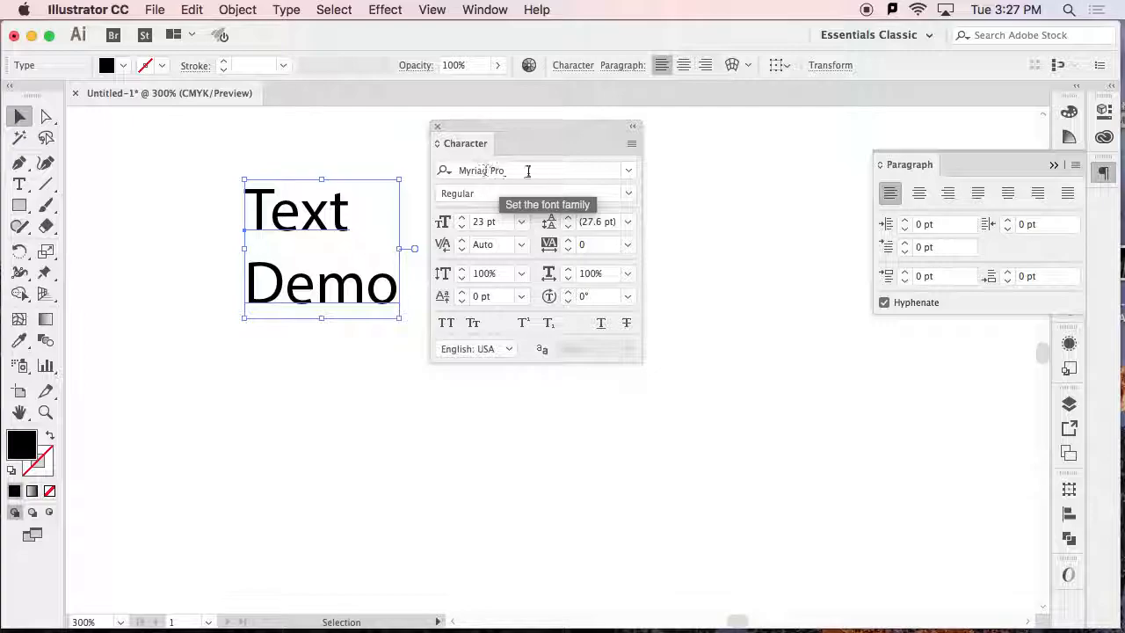
# Look through the available font families and the Myriad Pro font styles, previewing them on the selected text.
pyautogui.click(628, 172)
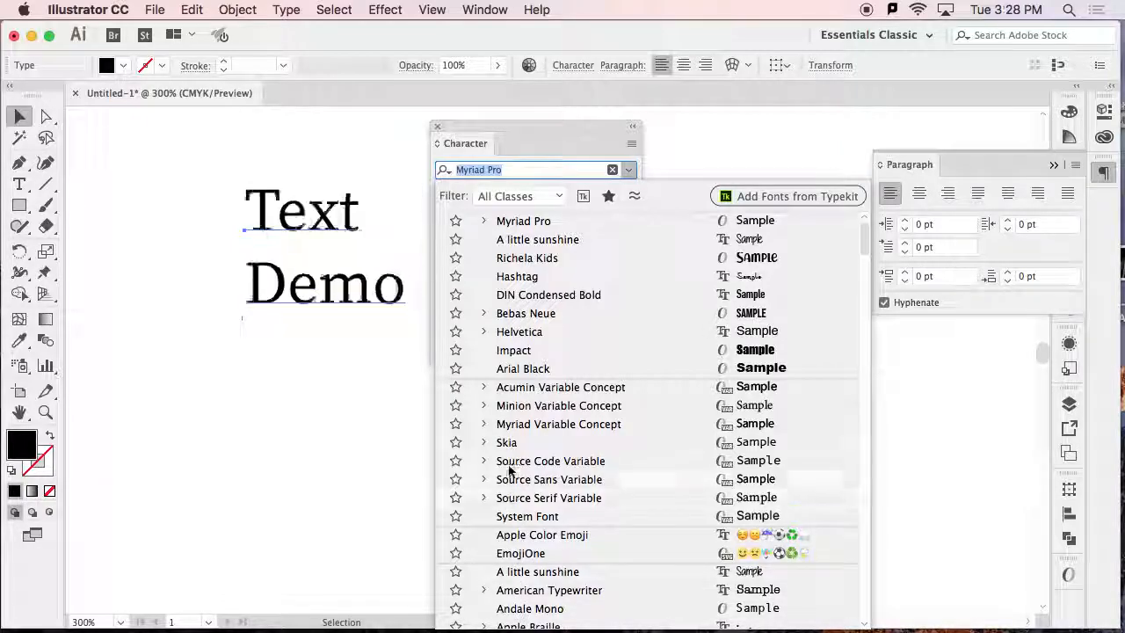
pyautogui.click(504, 170)
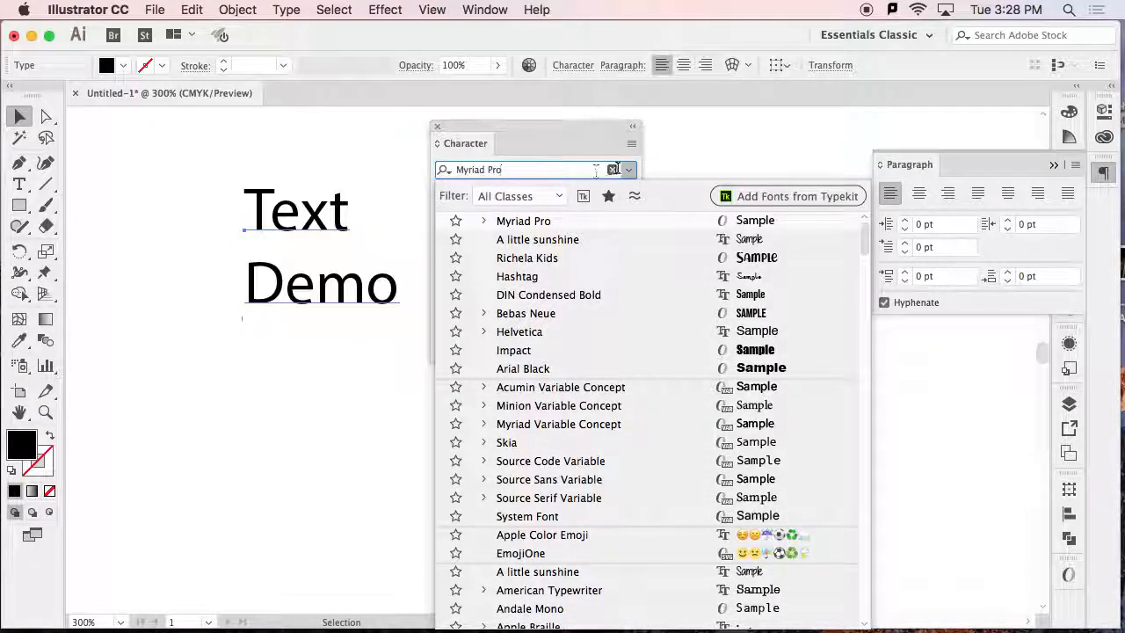
pyautogui.click(628, 170)
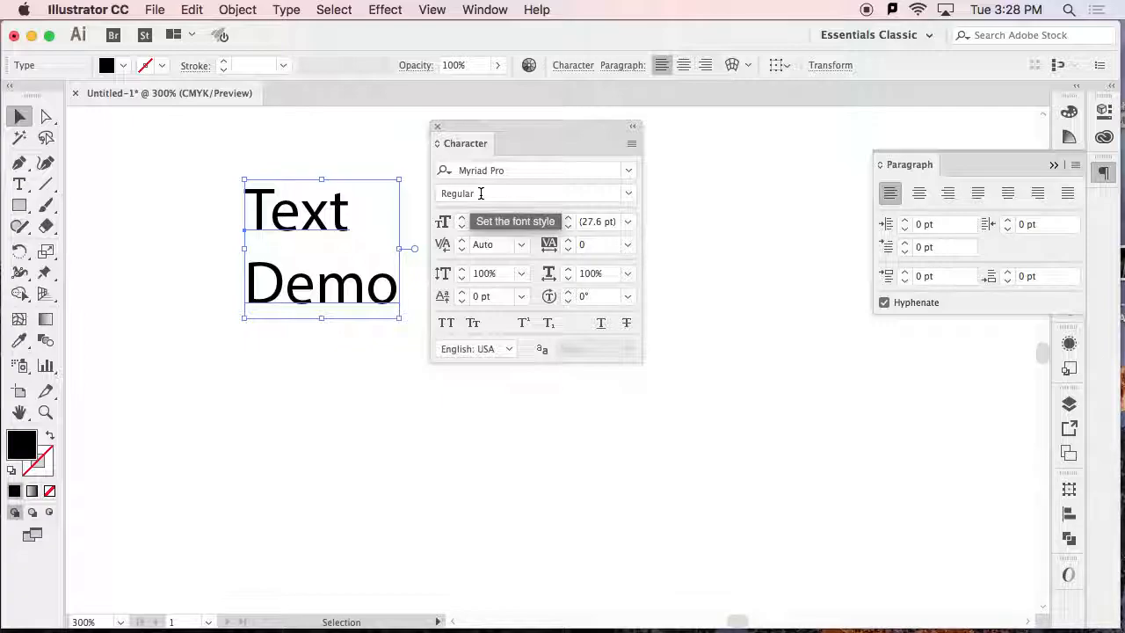
pyautogui.click(629, 194)
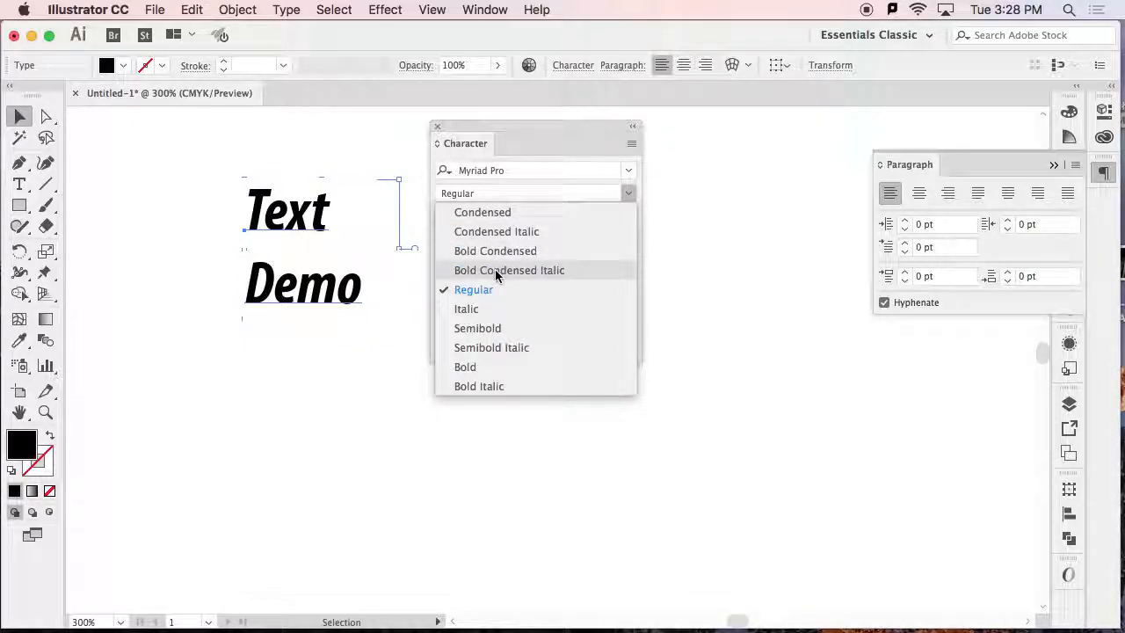
pyautogui.click(479, 193)
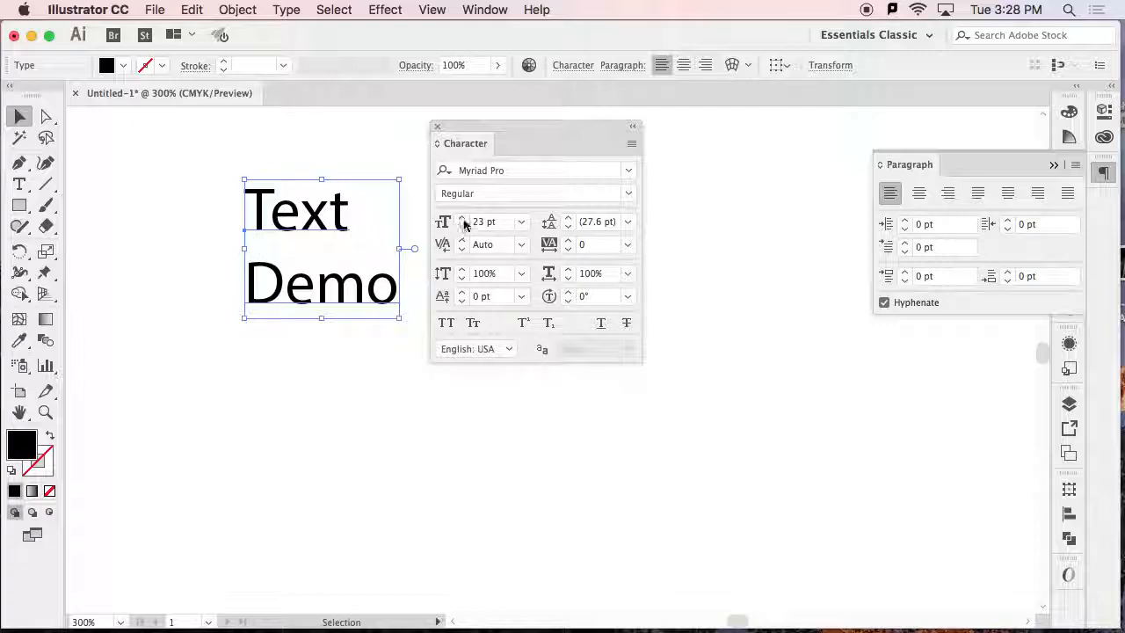
# Step the text's font size up to 42 pt and down to 18 pt, set it to 30 pt, and check the preset sizes.
pyautogui.click(463, 218)
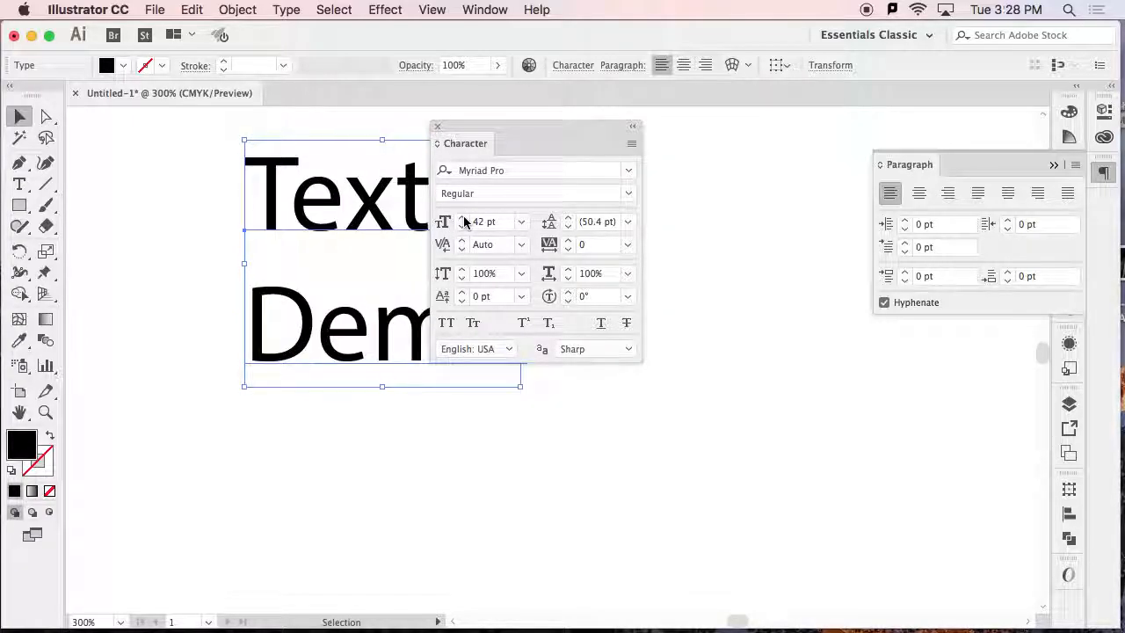
pyautogui.click(463, 227)
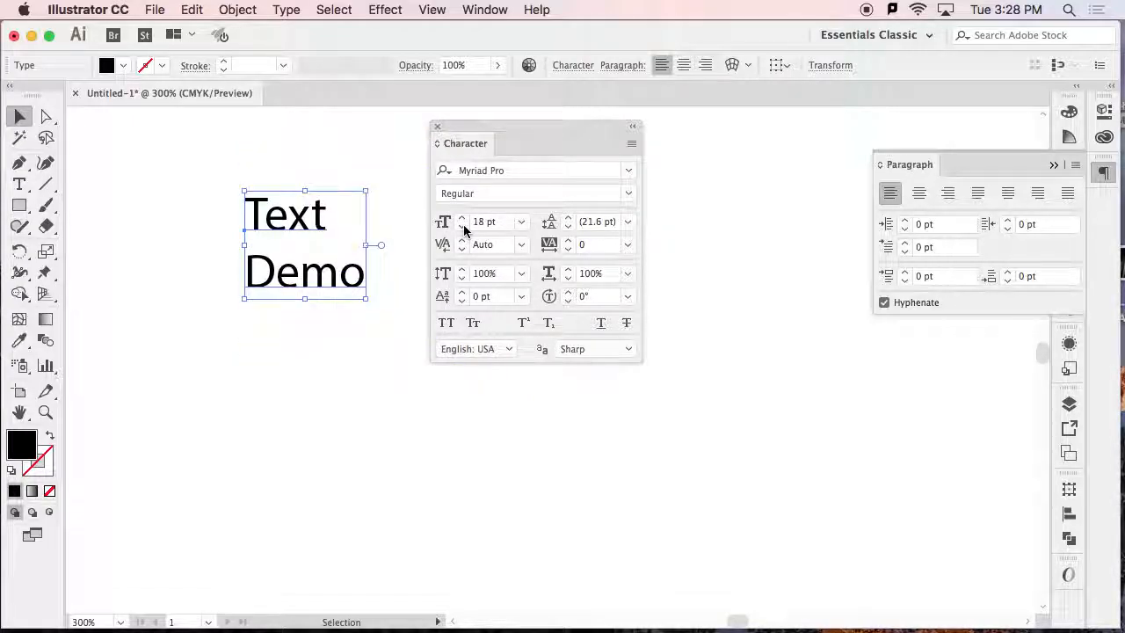
pyautogui.click(502, 225)
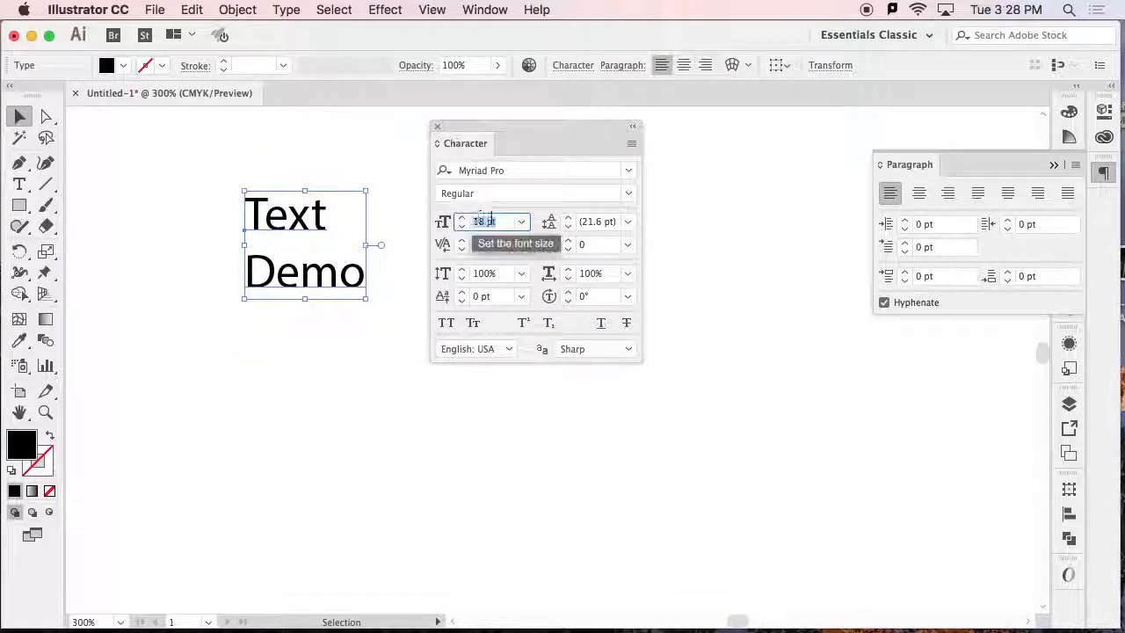
pyautogui.write('30')
pyautogui.press('Return')
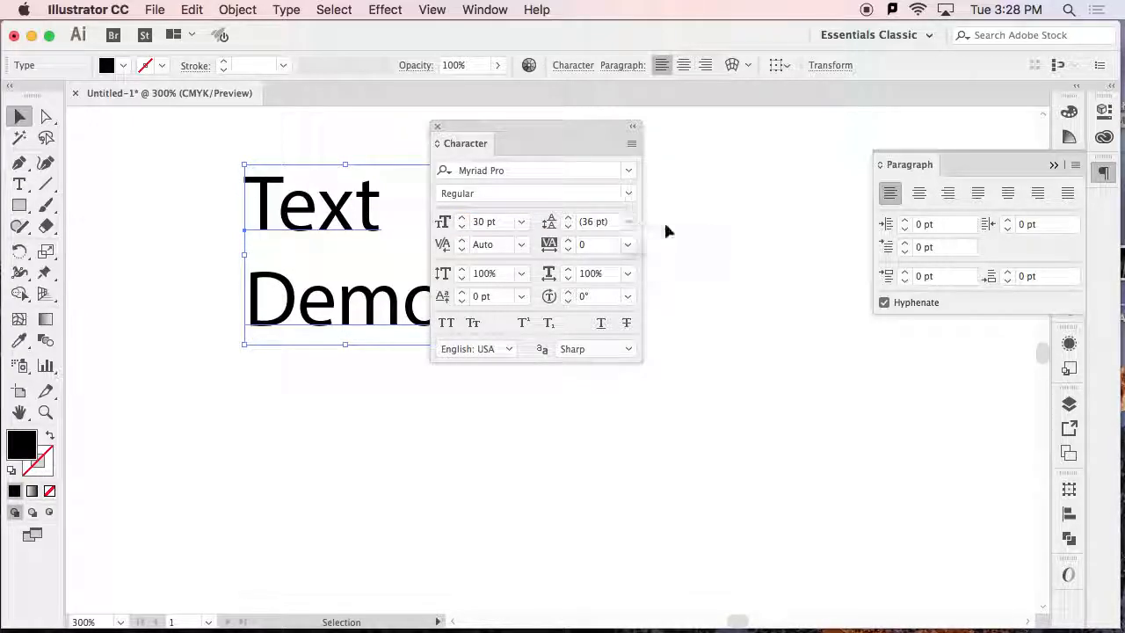
pyautogui.click(521, 222)
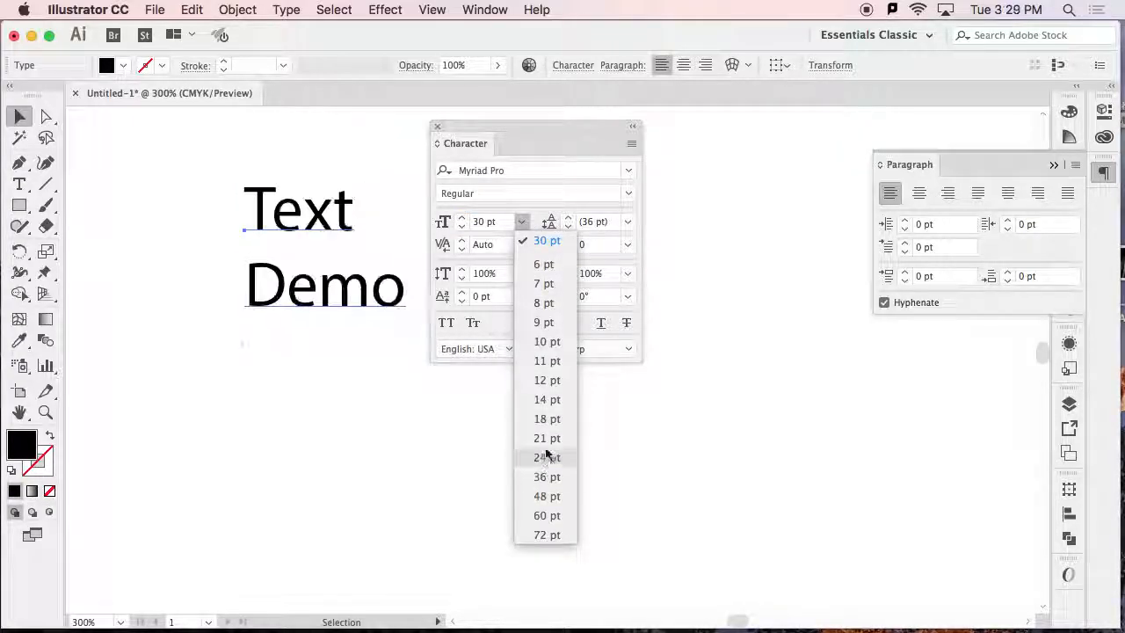
pyautogui.click(499, 223)
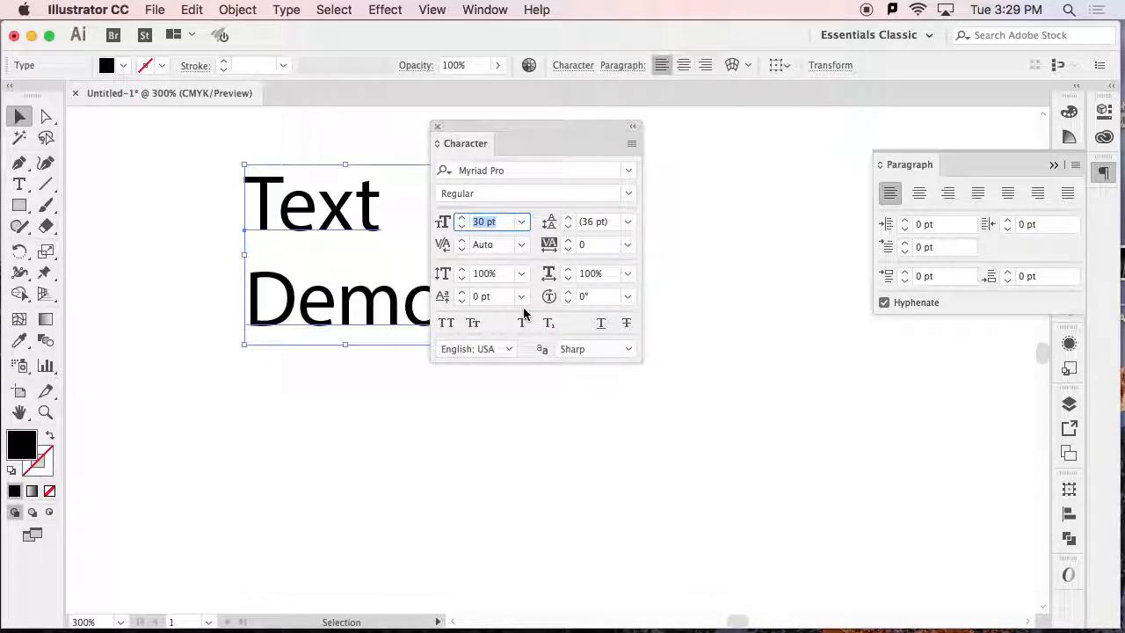
# Move the Character panel clear of the text and increase the font size to 36 pt.
pyautogui.moveTo(509, 130); pyautogui.dragTo(572, 133)
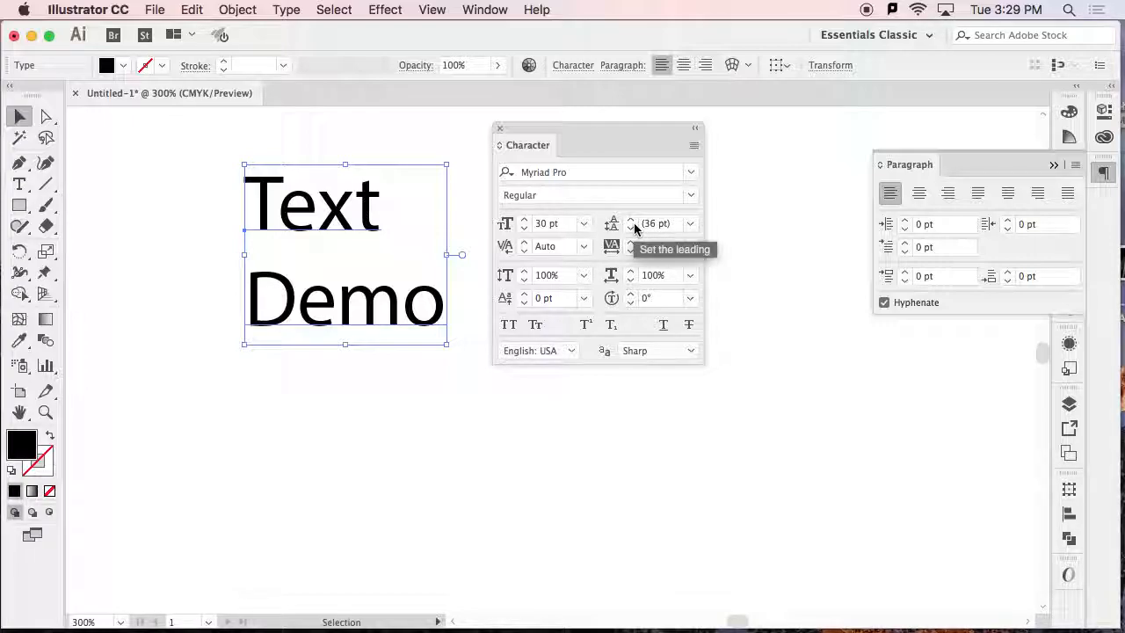
pyautogui.click(524, 219)
pyautogui.click(524, 220)
pyautogui.click(524, 220)
pyautogui.click(524, 220)
pyautogui.click(523, 219)
pyautogui.click(524, 220)
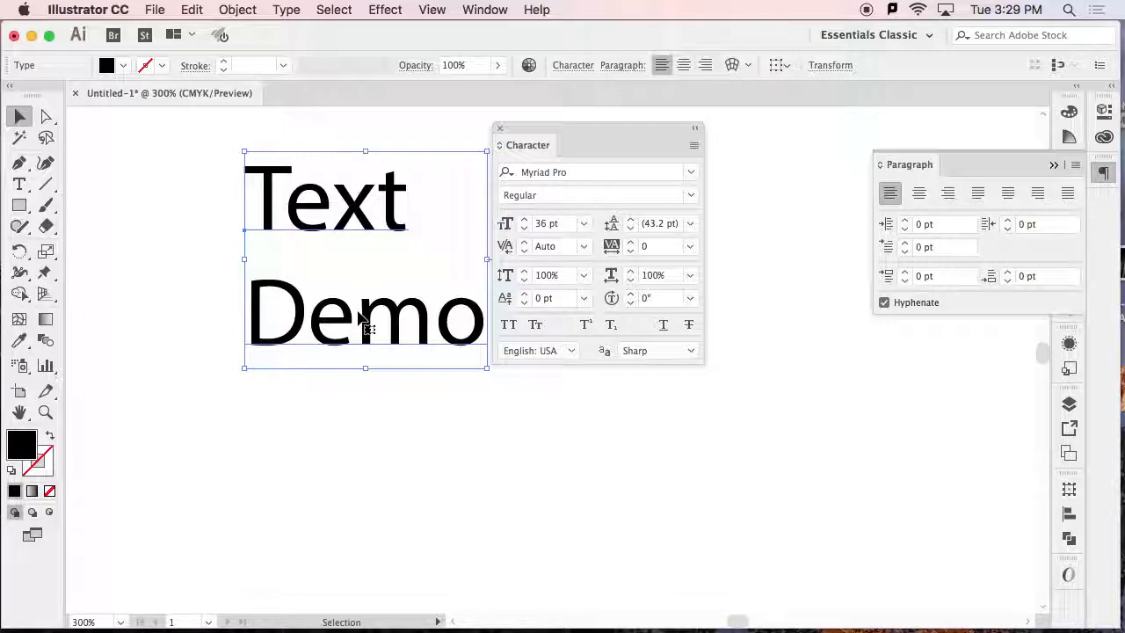
# Reduce the leading between the two lines of text to 28 pt.
pyautogui.click(630, 229)
pyautogui.click(631, 229)
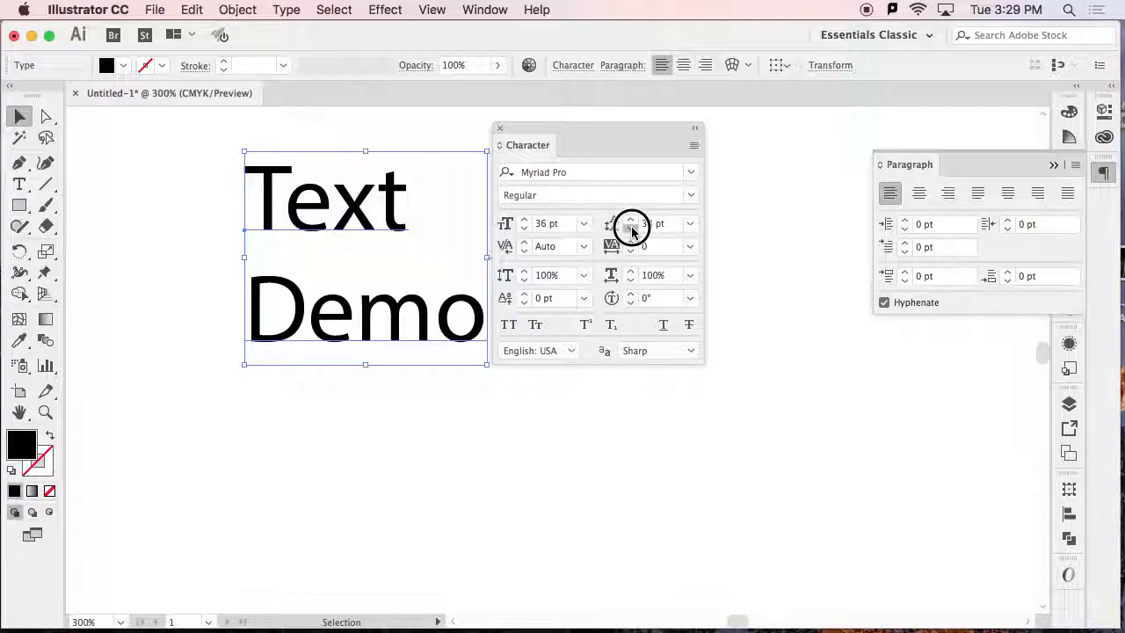
pyautogui.click(631, 228)
pyautogui.click(631, 228)
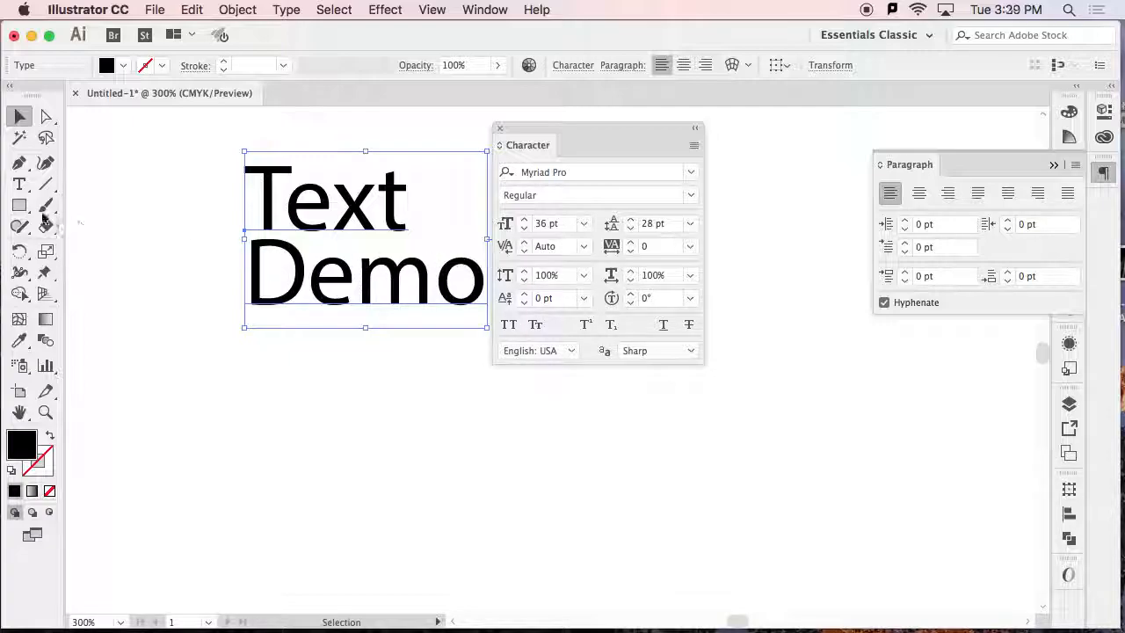
# Tighten the kerning between the "D" and "e" of "Demo" to -83.
pyautogui.click(19, 184)
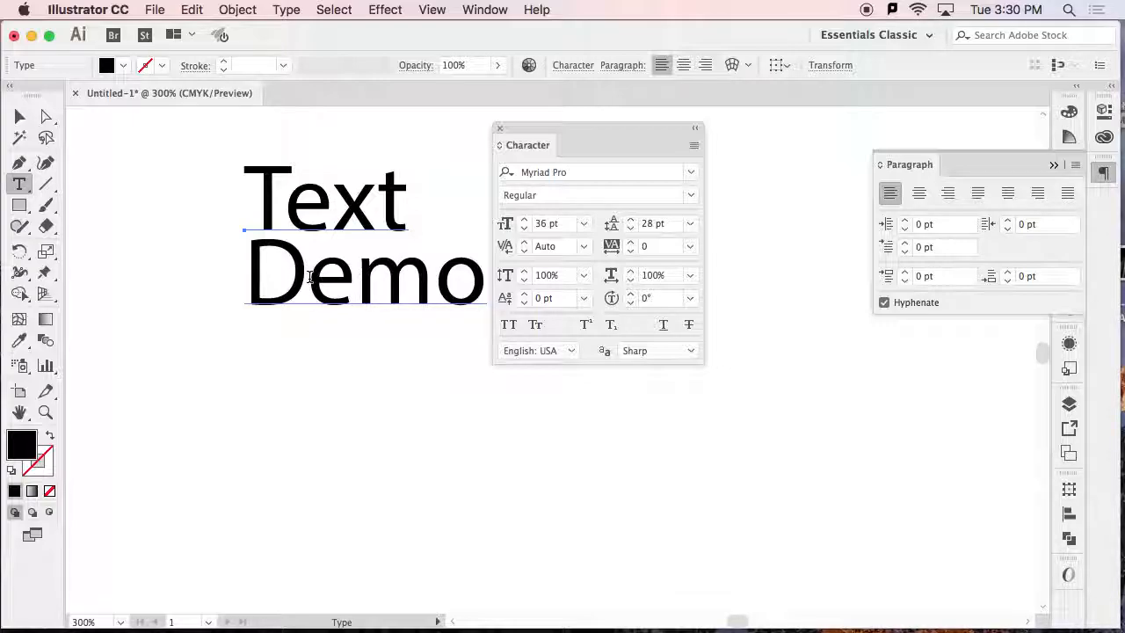
pyautogui.click(306, 279)
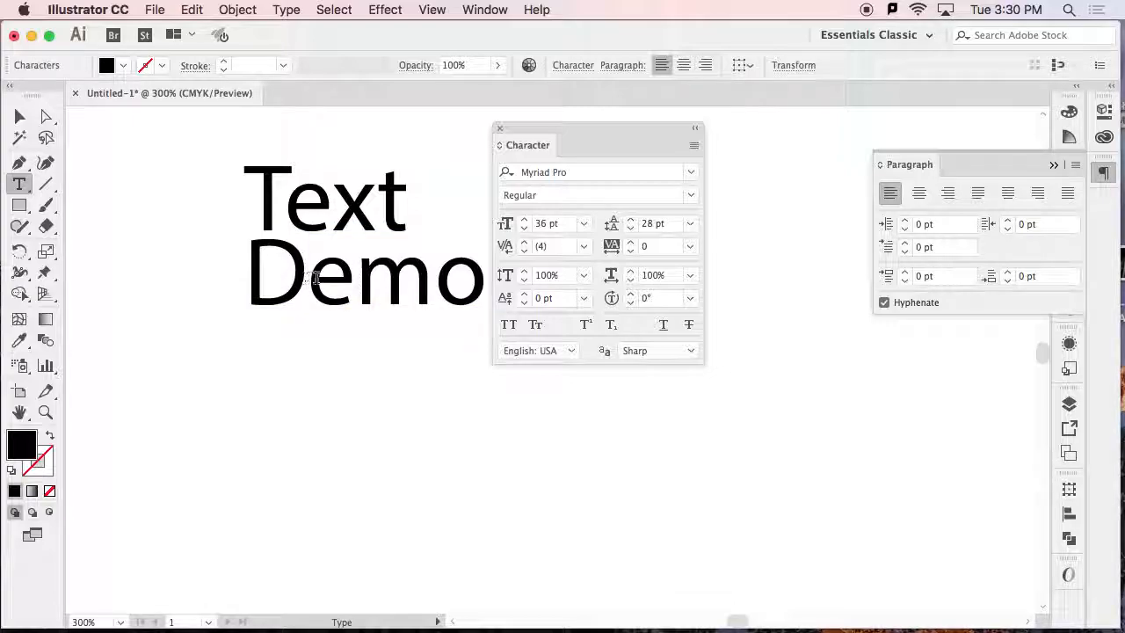
pyautogui.click(524, 254)
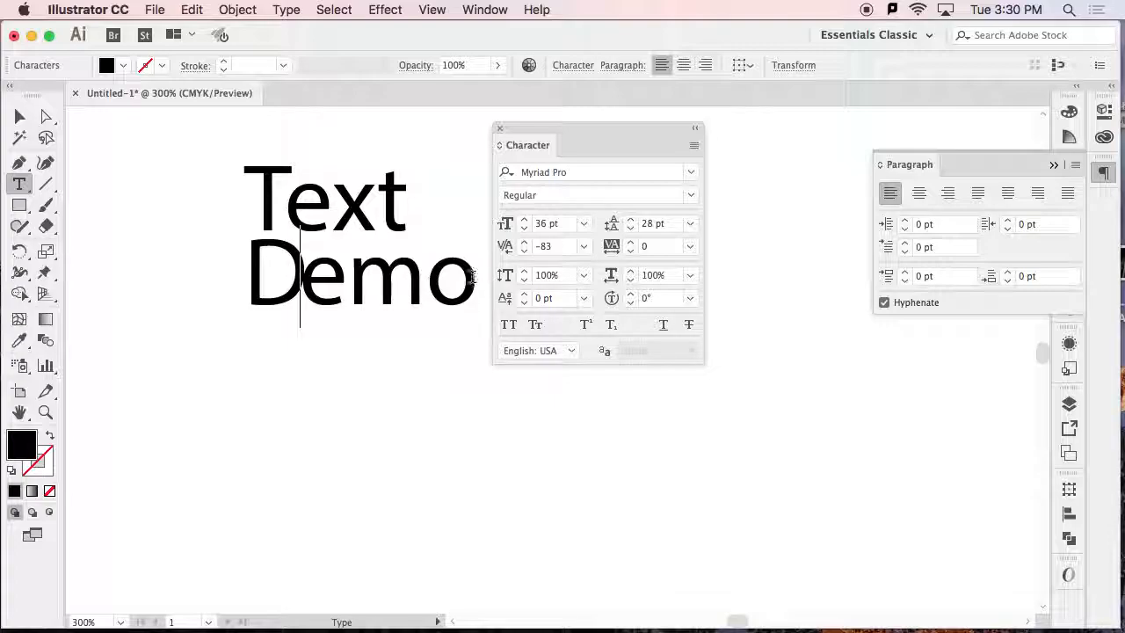
# Select the whole text object, widen its tracking, and reduce the tracking to 19.
pyautogui.moveTo(475, 278); pyautogui.dragTo(323, 282)
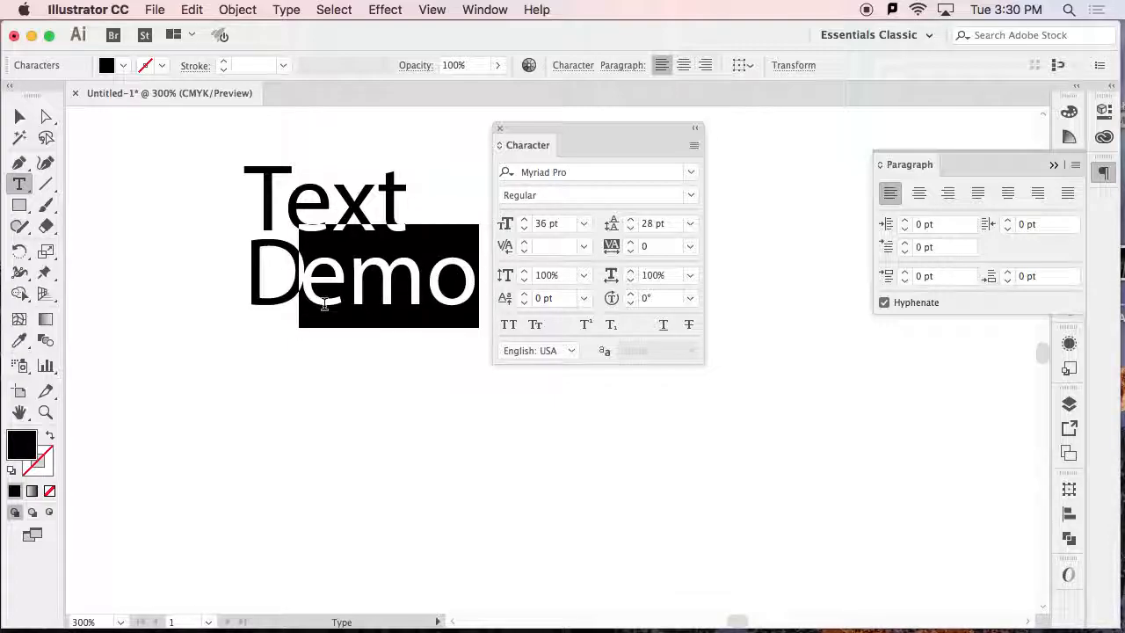
pyautogui.moveTo(477, 280); pyautogui.dragTo(236, 232)
pyautogui.click(19, 116)
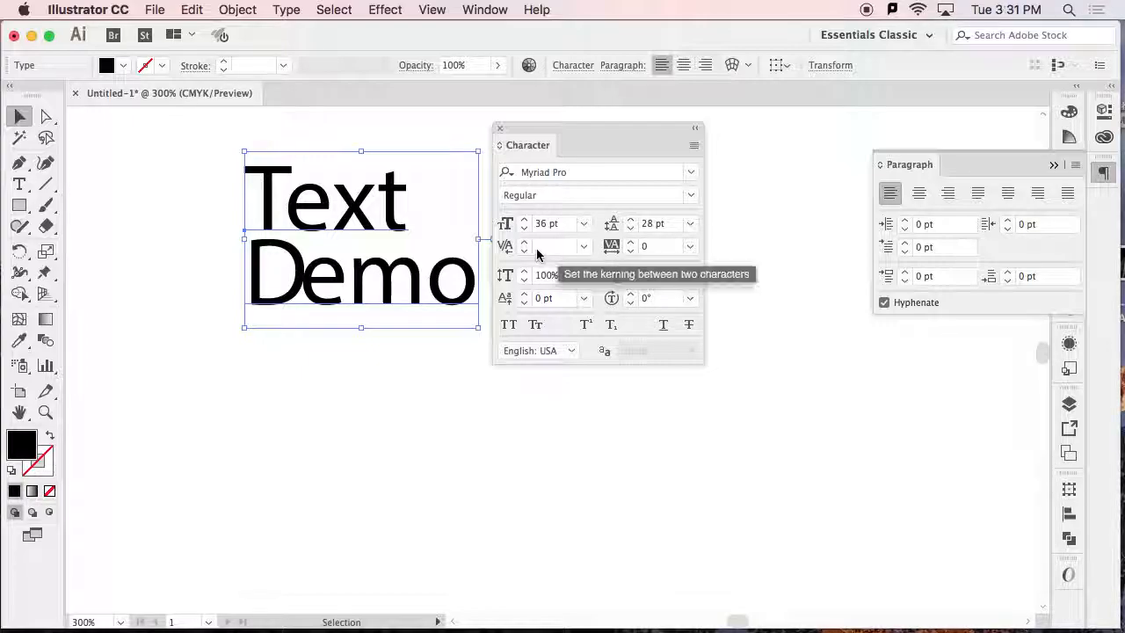
pyautogui.click(630, 243)
pyautogui.click(631, 243)
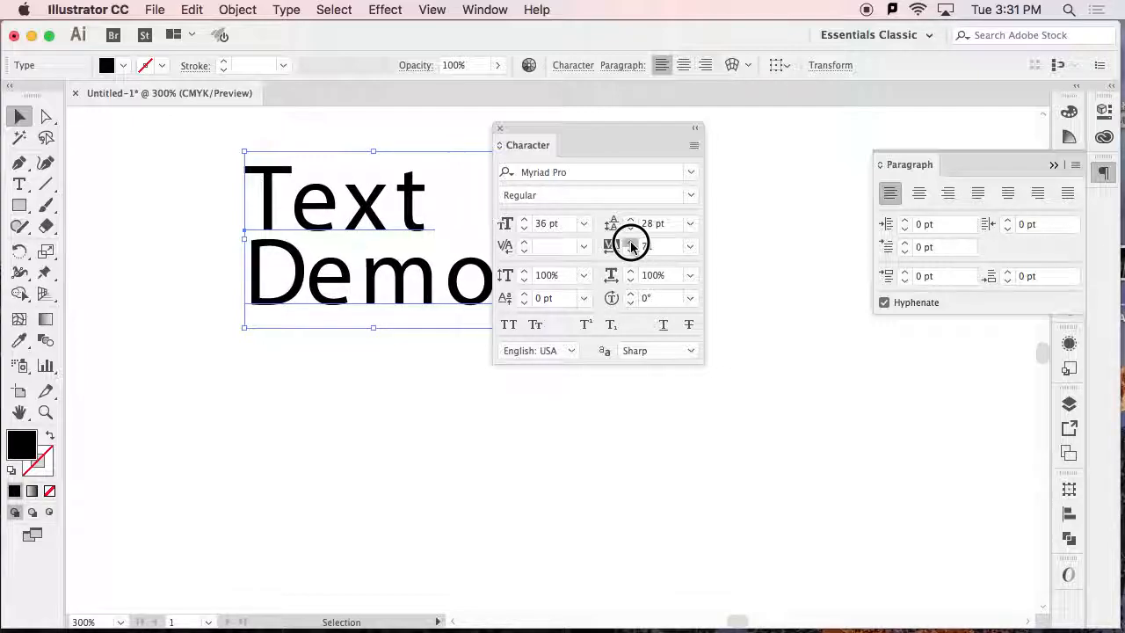
pyautogui.click(630, 251)
pyautogui.click(630, 252)
pyautogui.click(630, 251)
pyautogui.click(629, 252)
pyautogui.click(630, 251)
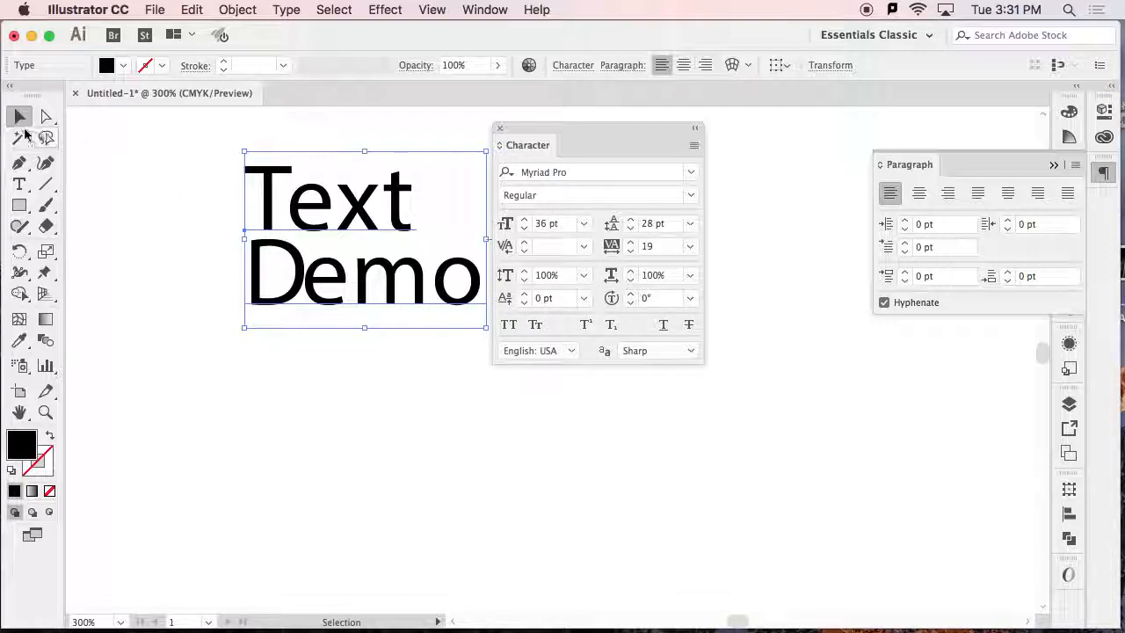
# Squeeze the text block to a horizontal scale of about 49%, and stretch it wide to about 165%.
pyautogui.moveTo(244, 327); pyautogui.dragTo(372, 323)
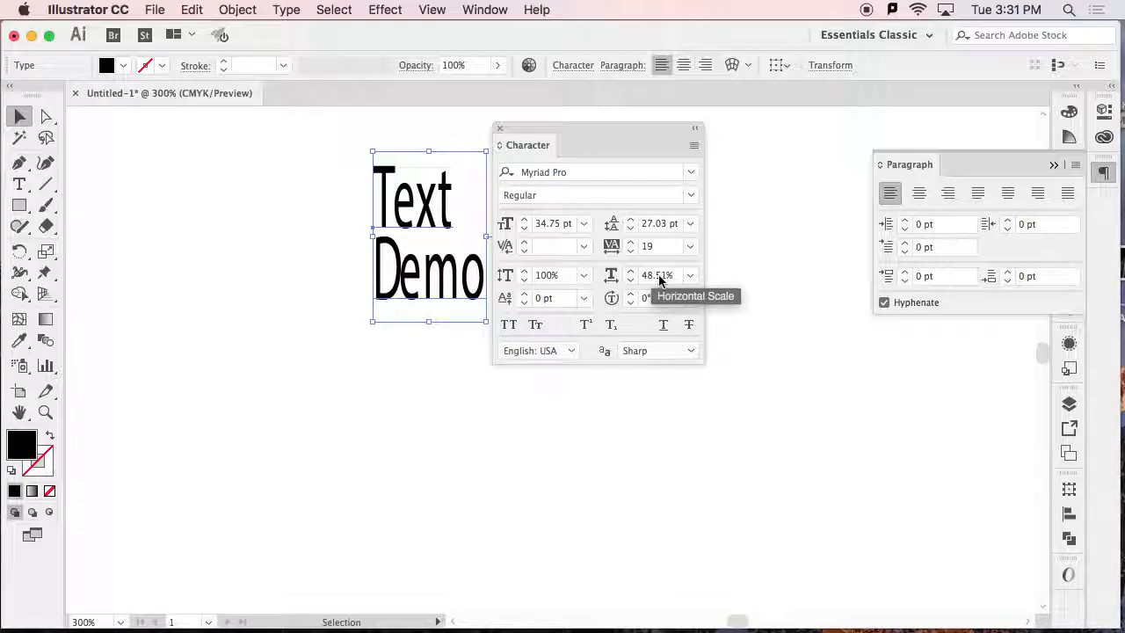
pyautogui.moveTo(373, 321); pyautogui.dragTo(132, 309)
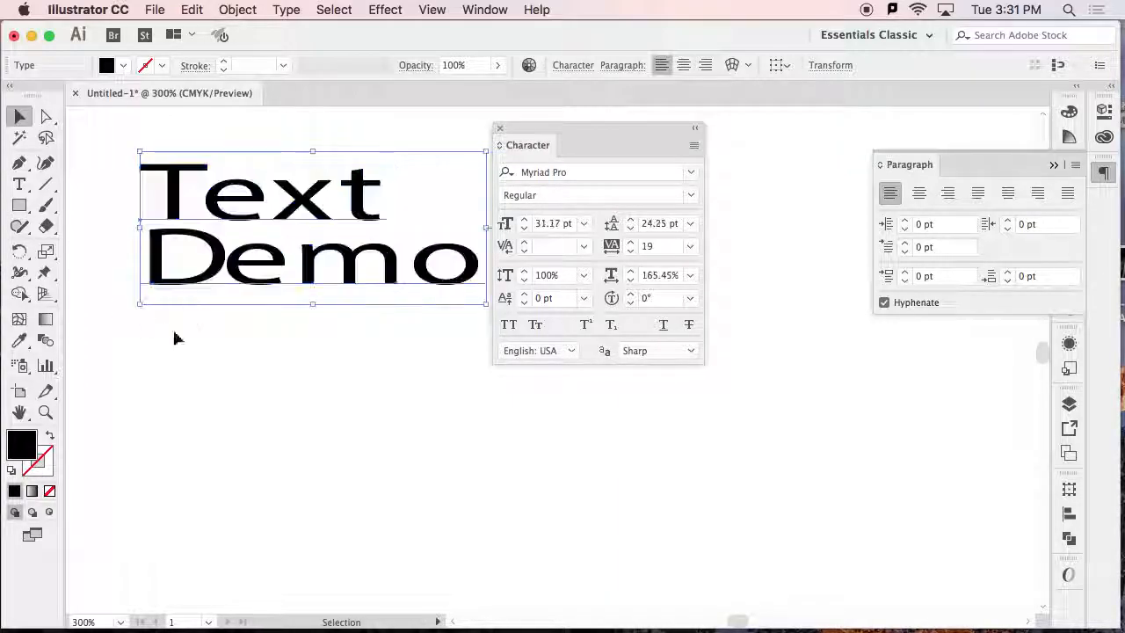
# Set the horizontal scale of the text block back to 100%.
pyautogui.click(659, 275)
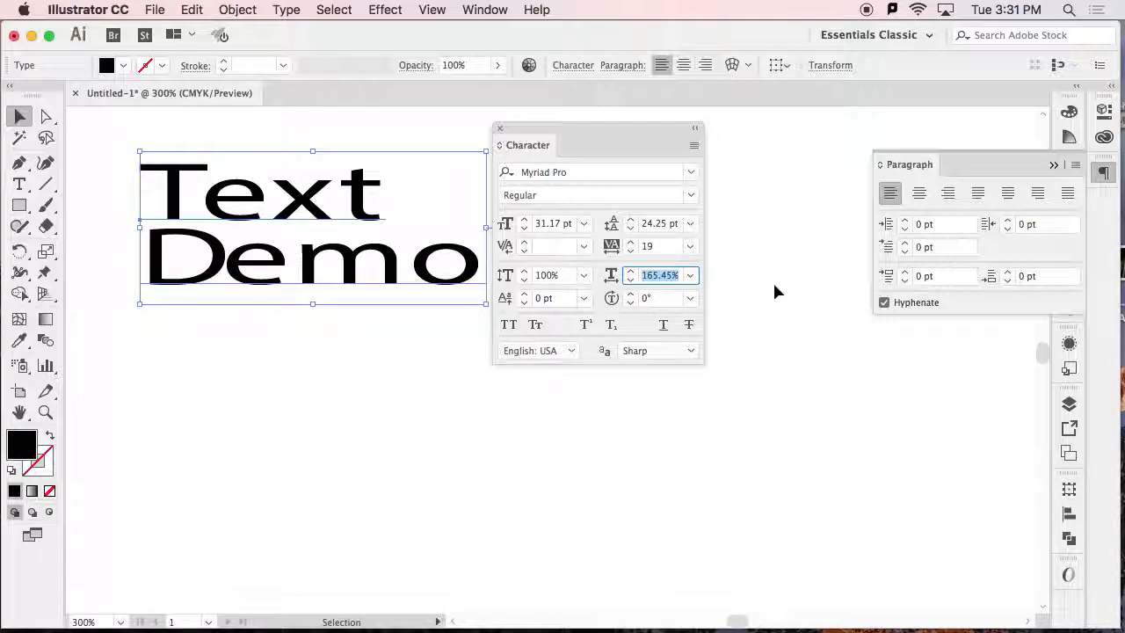
pyautogui.write('100')
# Squash the text block to a vertical scale of 60%, and restore the vertical scale to 100%.
pyautogui.click(557, 276)
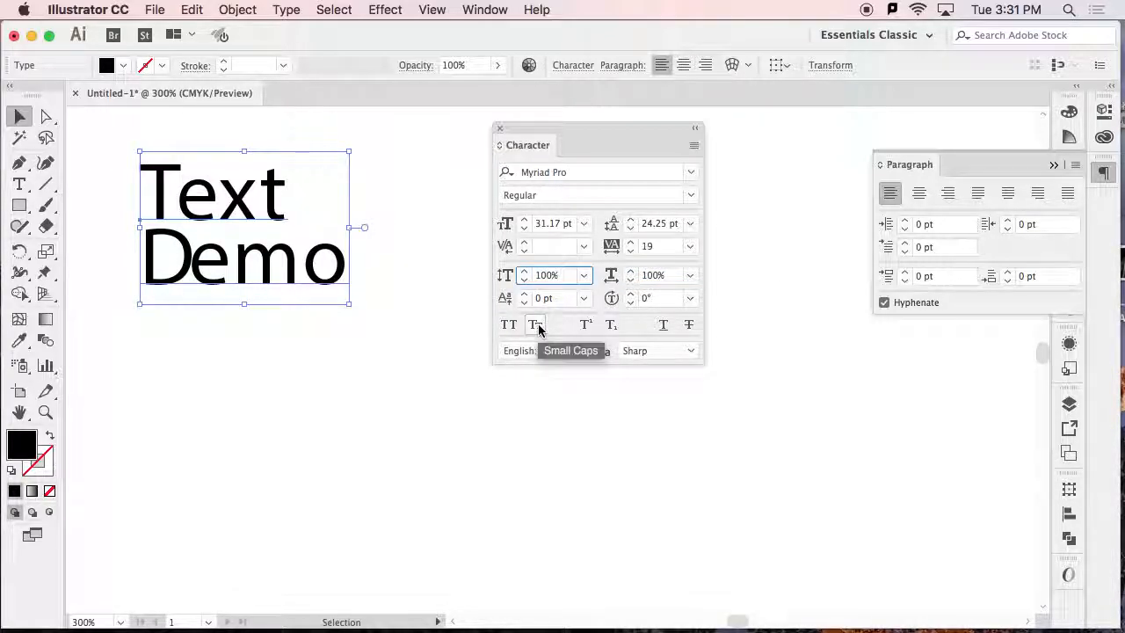
pyautogui.click(525, 279)
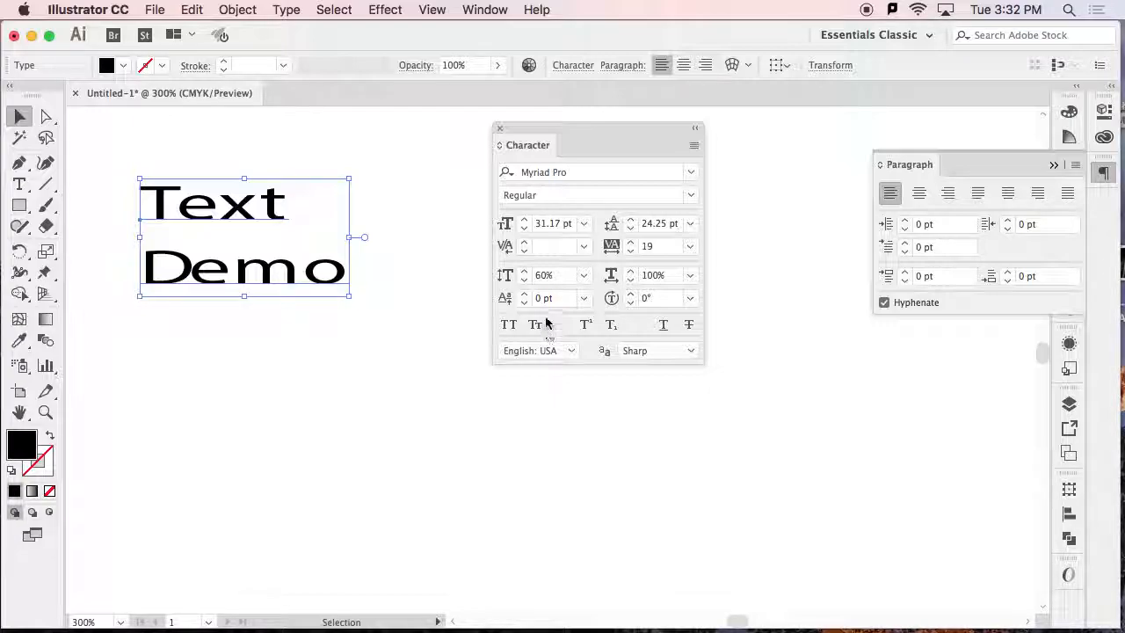
pyautogui.click(552, 276)
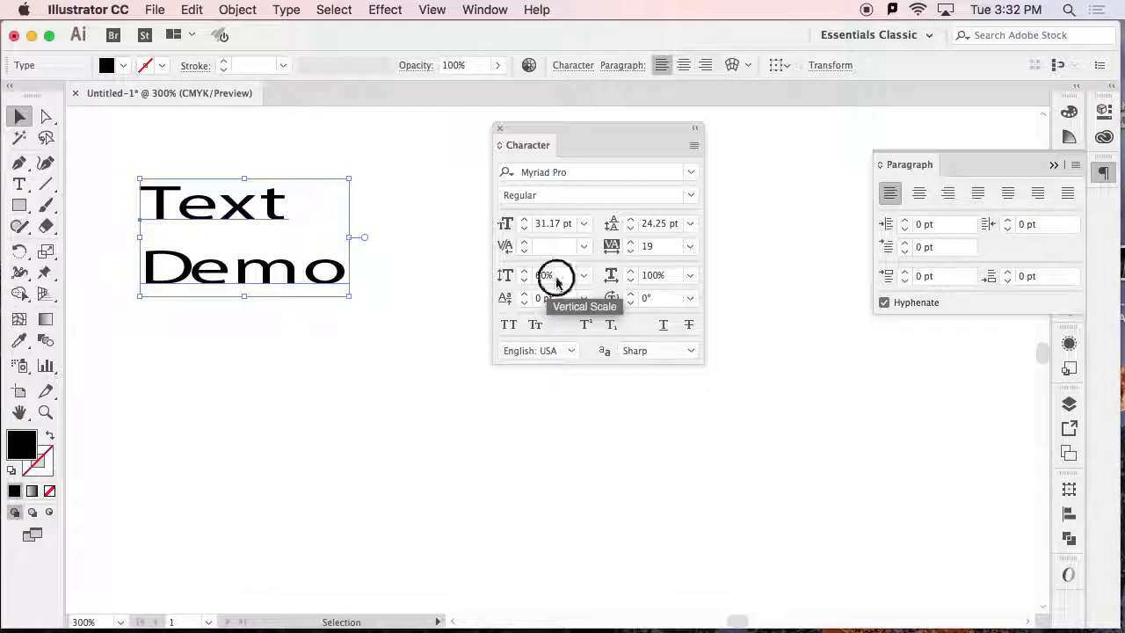
pyautogui.press('BackSpace')
pyautogui.write('100')
pyautogui.press('Return')
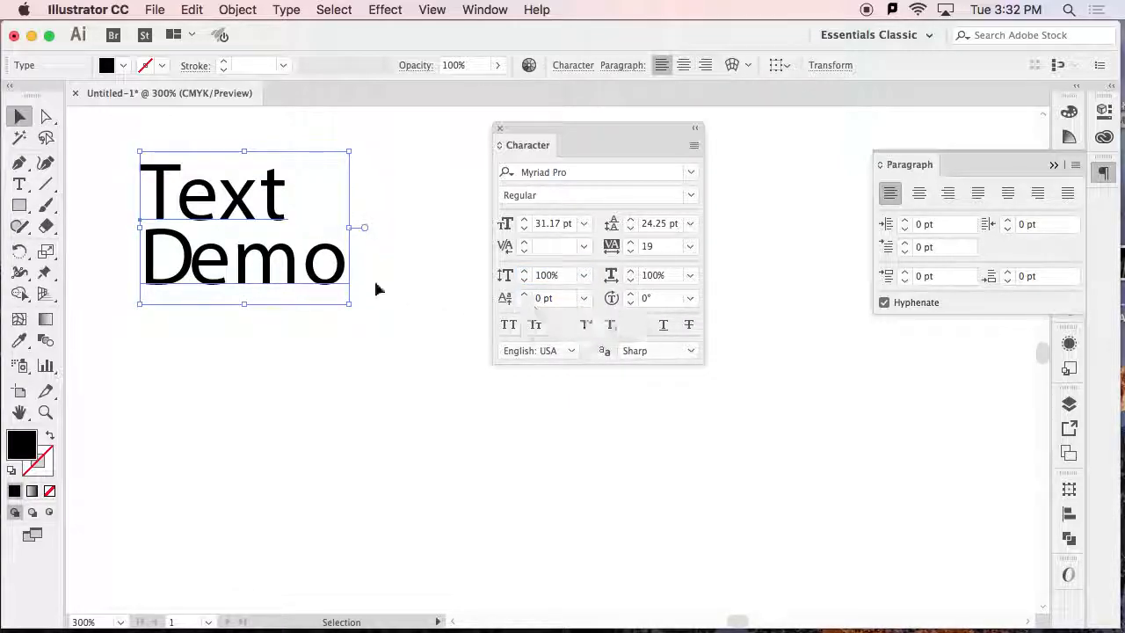
# Raise the "e" of "Text", lower it to a baseline shift of -14 pt, and rotate the final "t" by 11°.
pyautogui.click(19, 184)
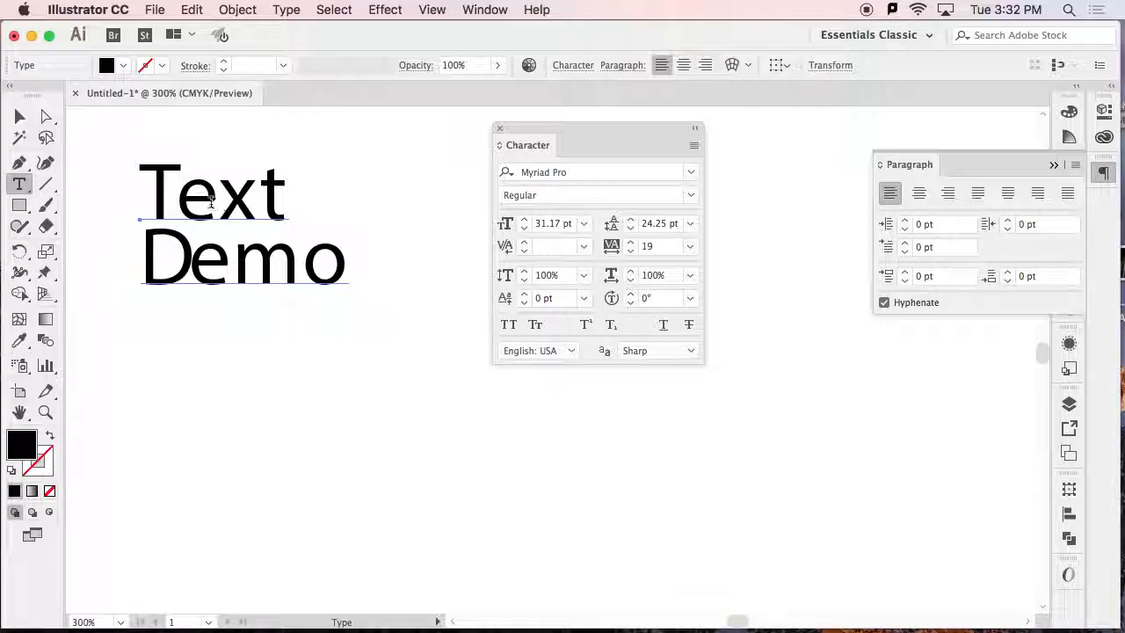
pyautogui.moveTo(216, 197); pyautogui.dragTo(176, 201)
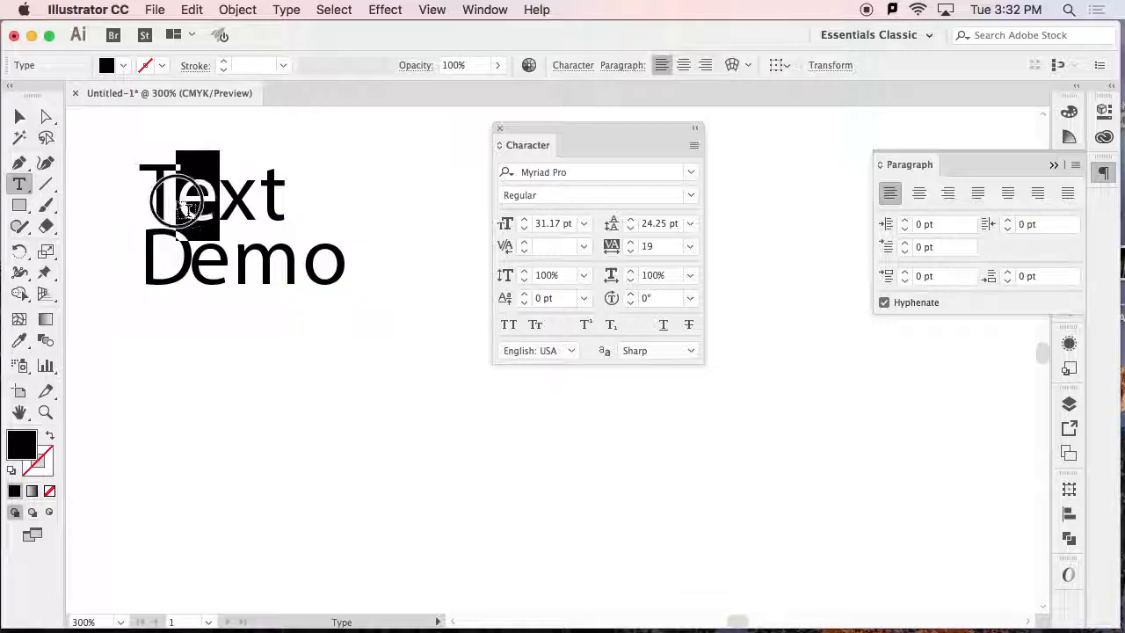
pyautogui.click(526, 295)
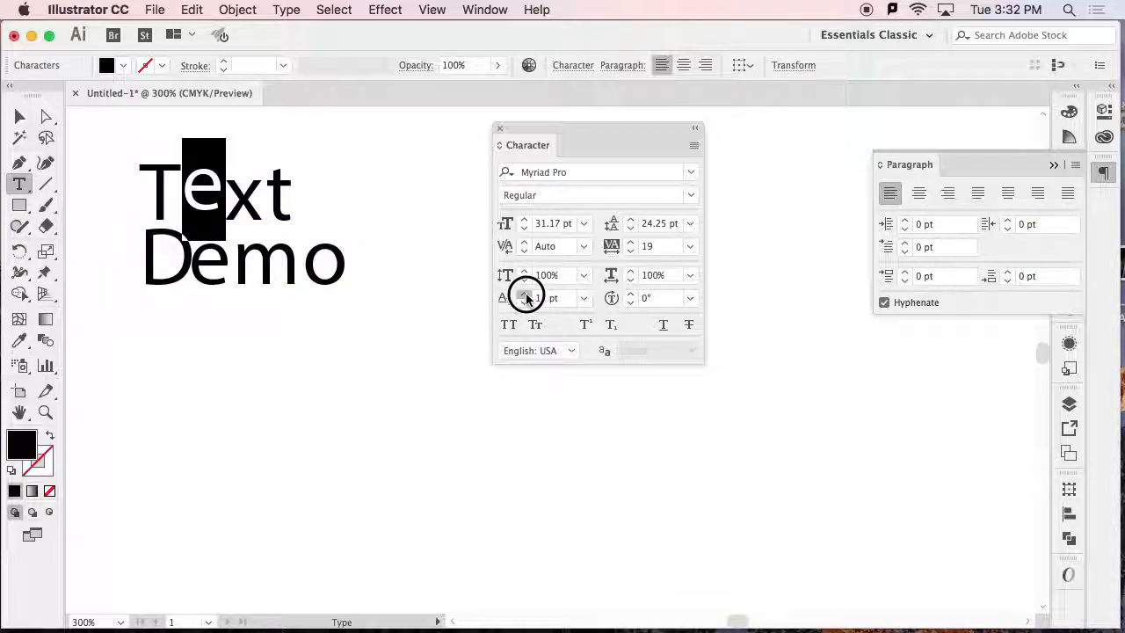
pyautogui.click(524, 303)
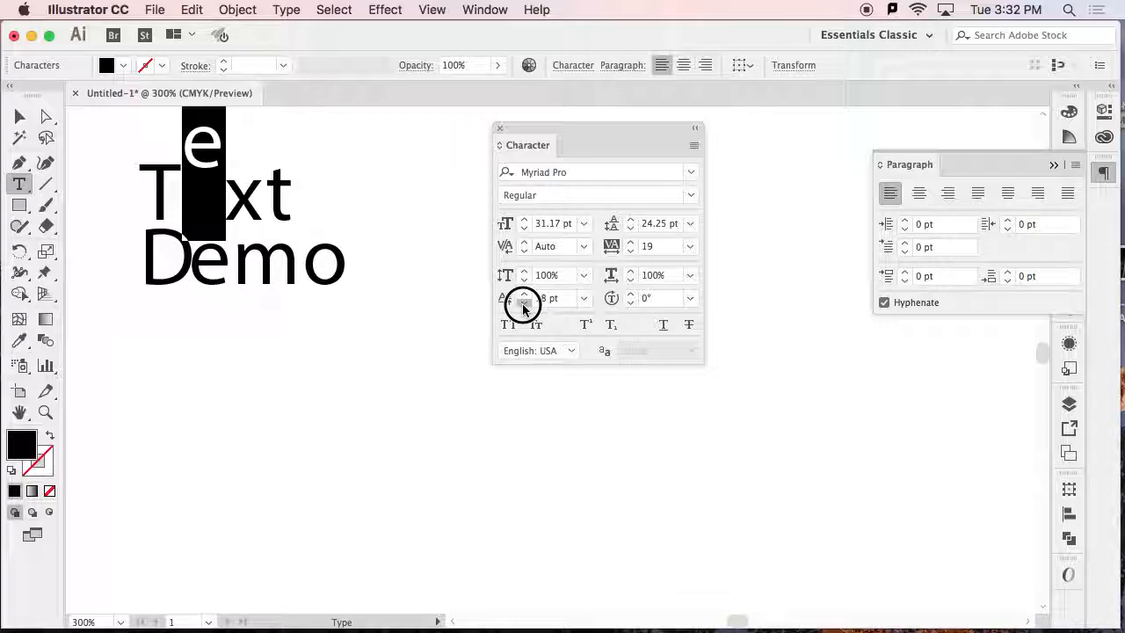
pyautogui.click(524, 303)
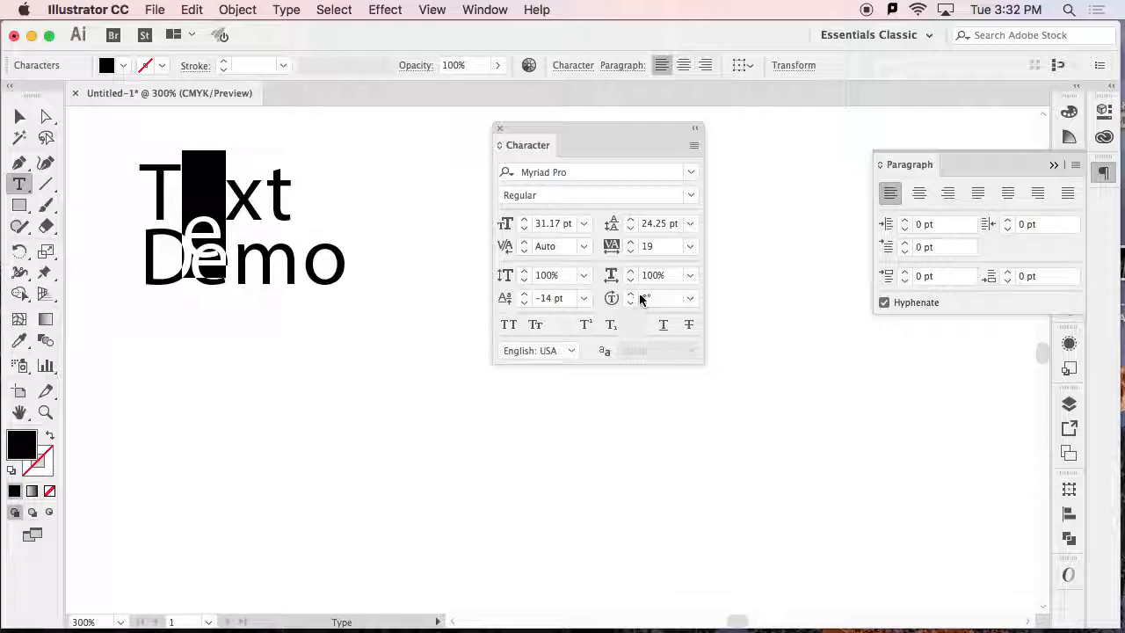
pyautogui.moveTo(267, 202); pyautogui.dragTo(296, 202)
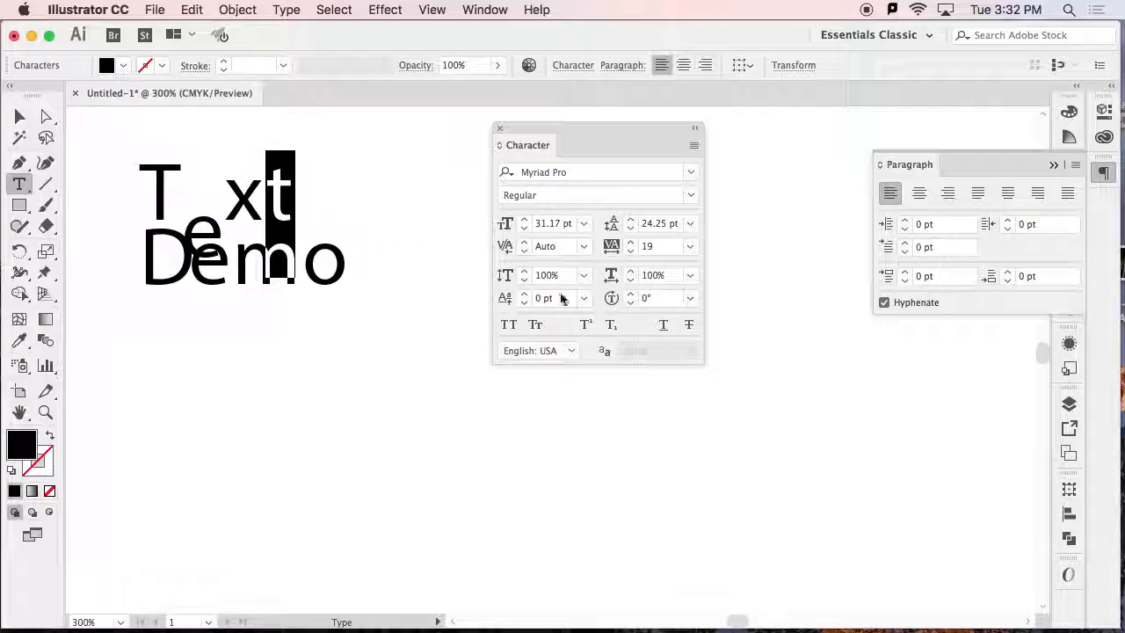
pyautogui.click(629, 294)
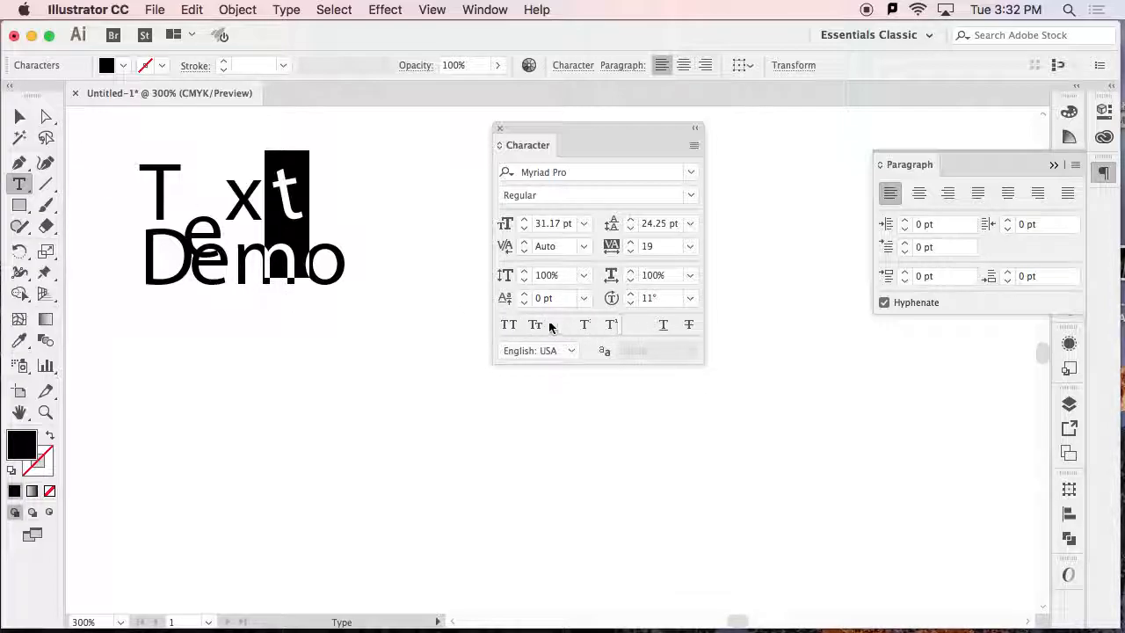
# Select the whole text object and switch All Caps on and off, followed by Small Caps on and off.
pyautogui.click(19, 116)
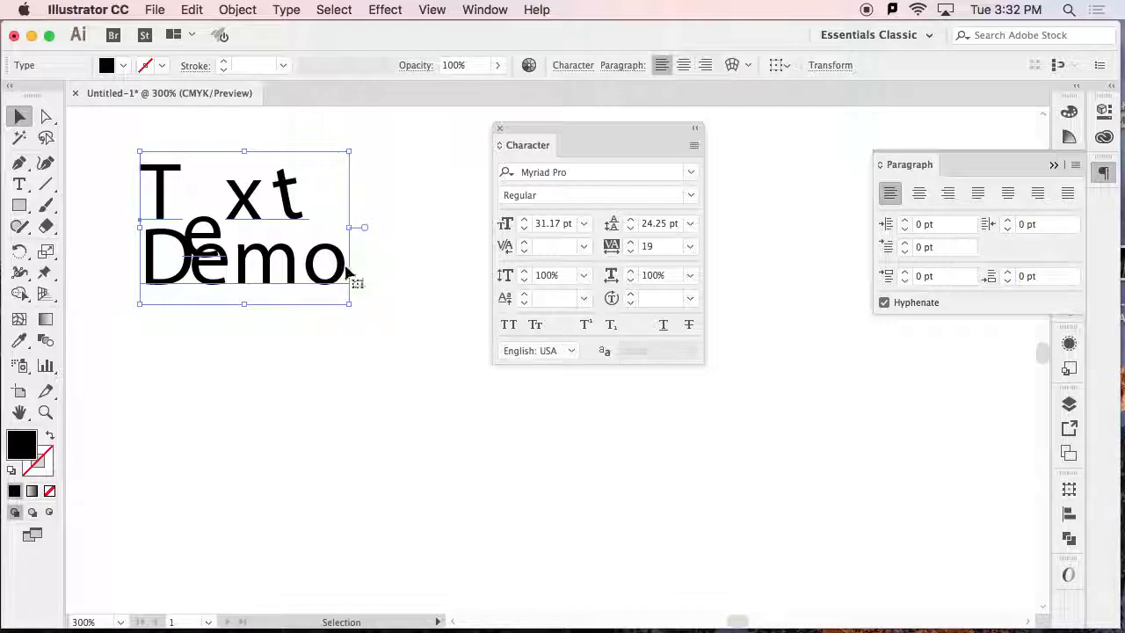
pyautogui.click(507, 327)
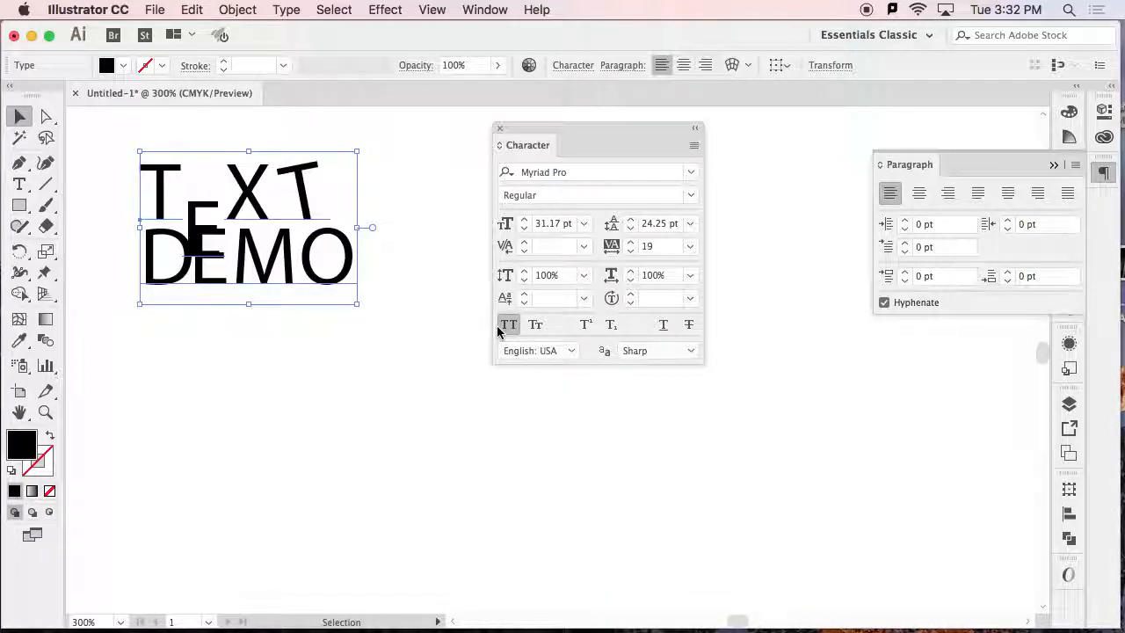
pyautogui.click(509, 327)
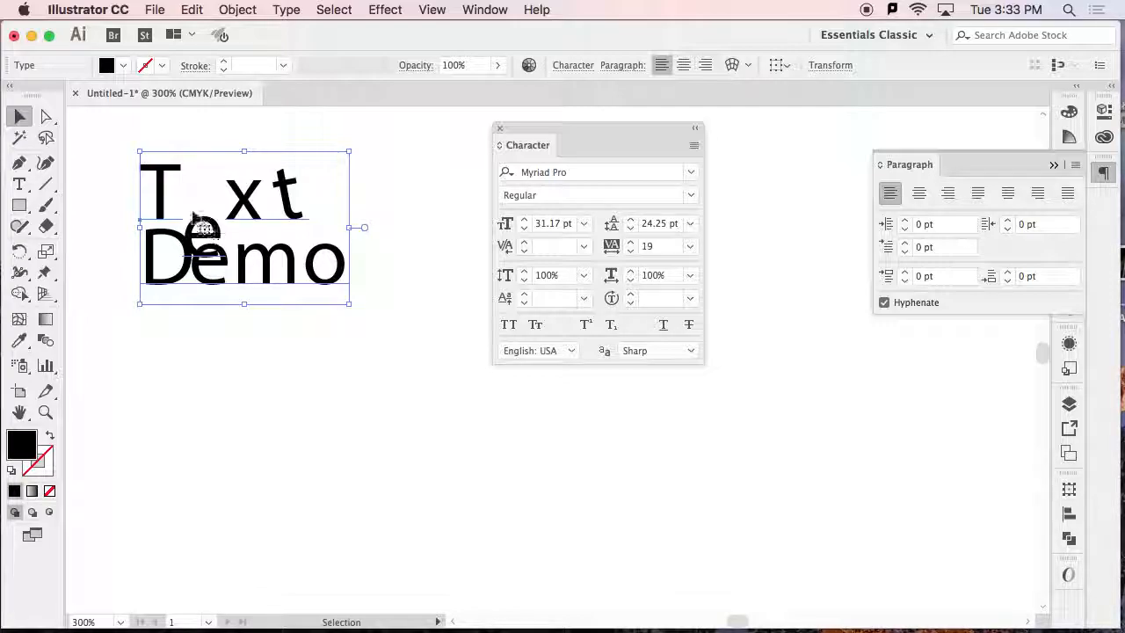
pyautogui.click(536, 325)
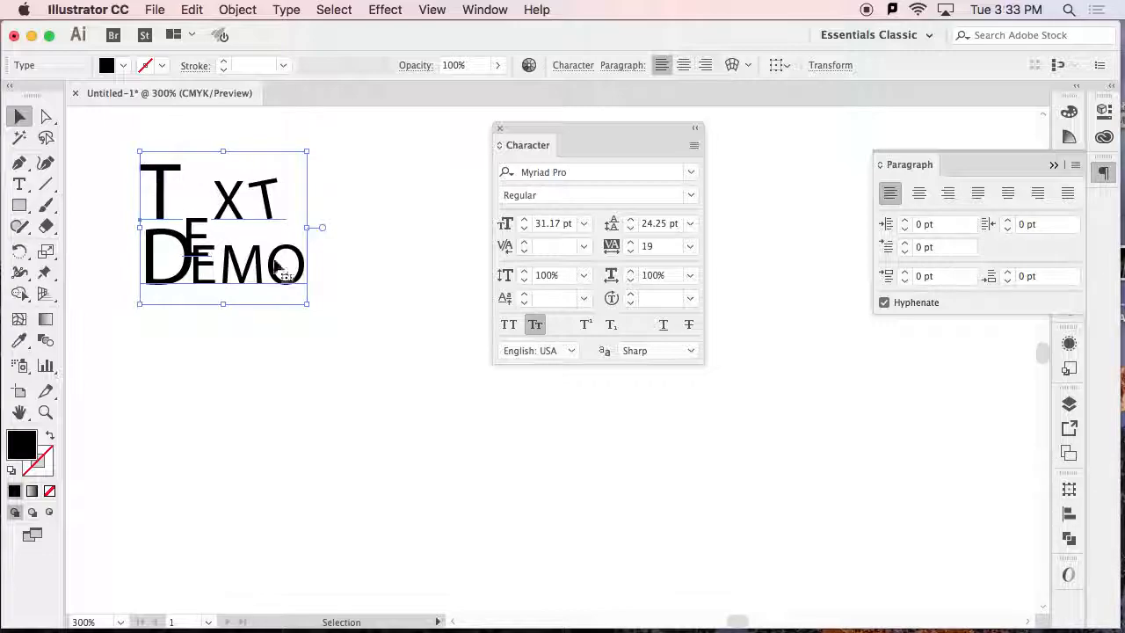
pyautogui.click(535, 325)
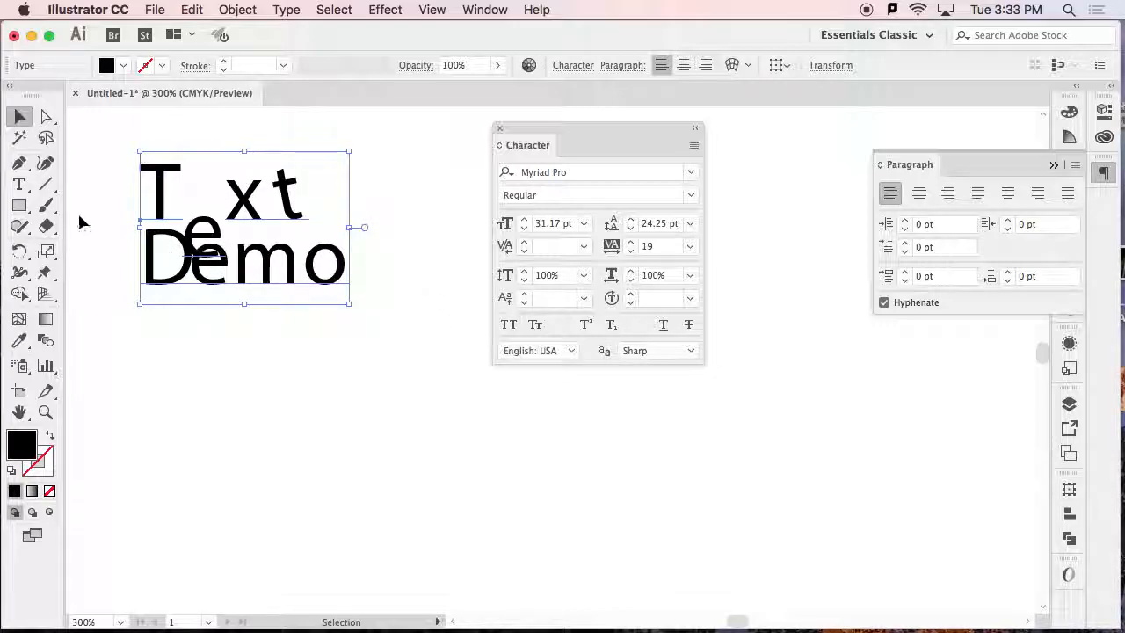
# Format the "o" of "Demo" as superscript and change it to subscript.
pyautogui.click(25, 185)
pyautogui.moveTo(313, 255); pyautogui.dragTo(359, 284)
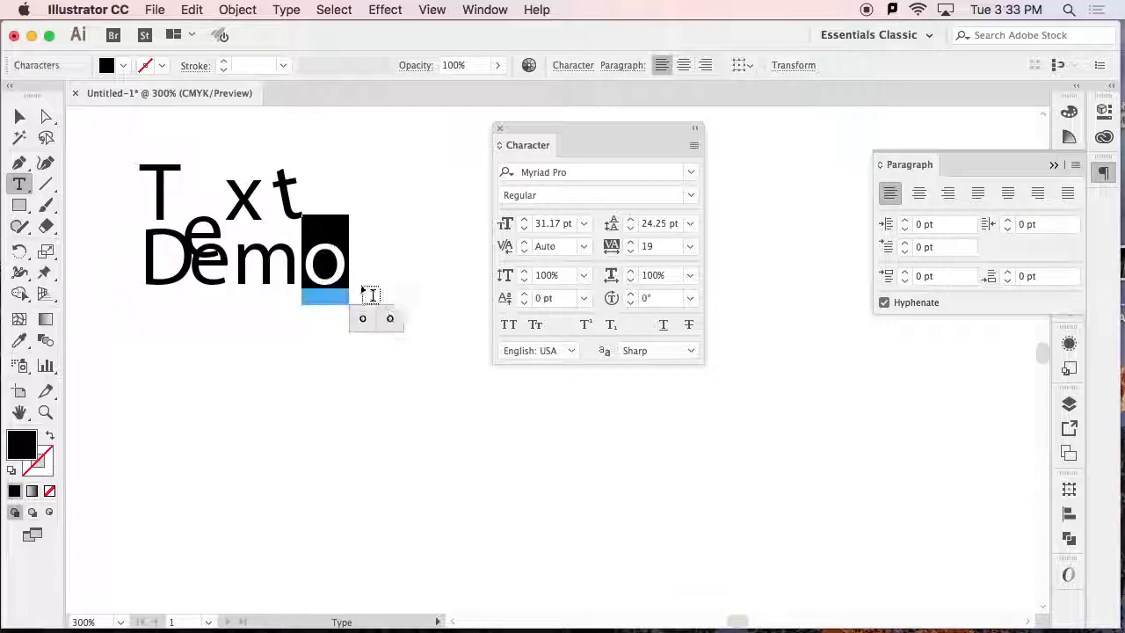
pyautogui.click(587, 326)
pyautogui.click(611, 326)
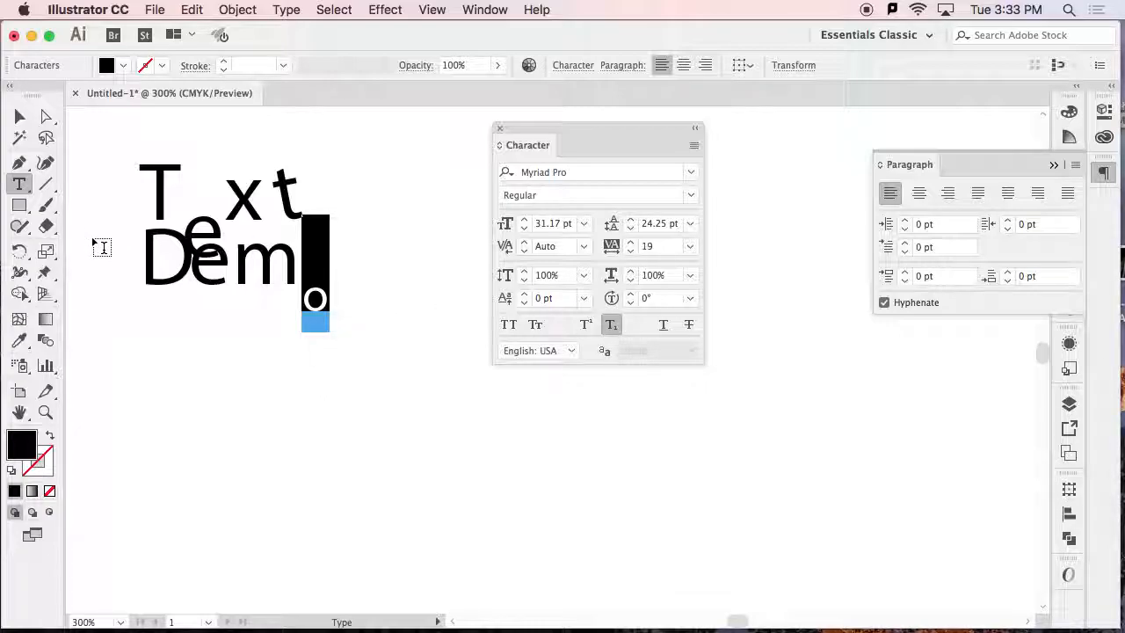
# Select the whole text object and apply both underline and strikethrough to it.
pyautogui.click(20, 119)
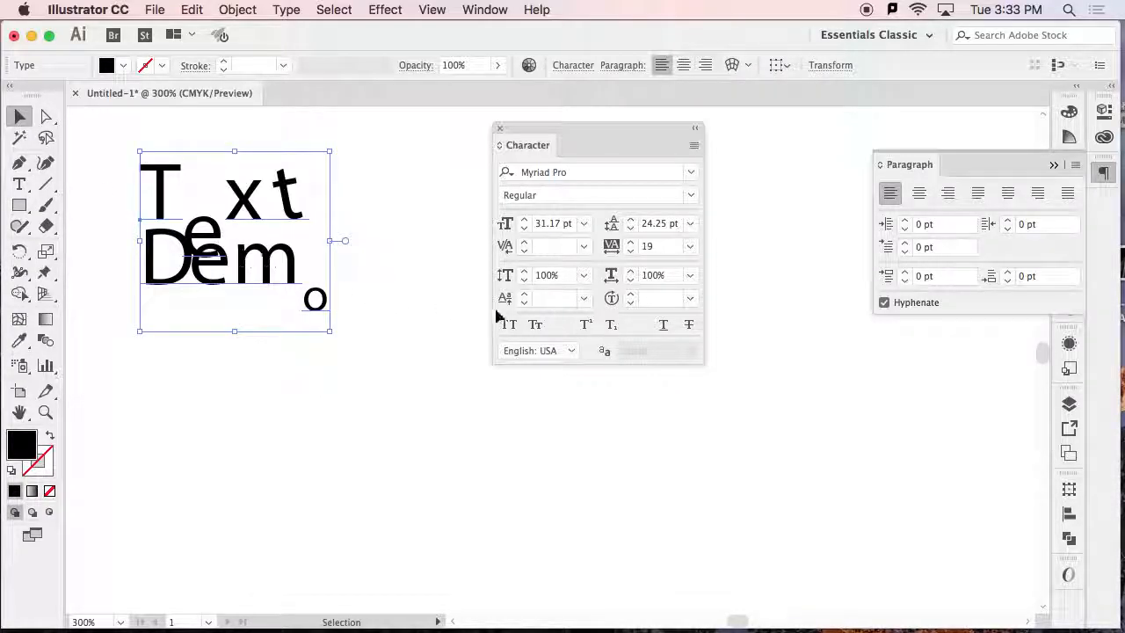
pyautogui.click(660, 327)
pyautogui.click(682, 331)
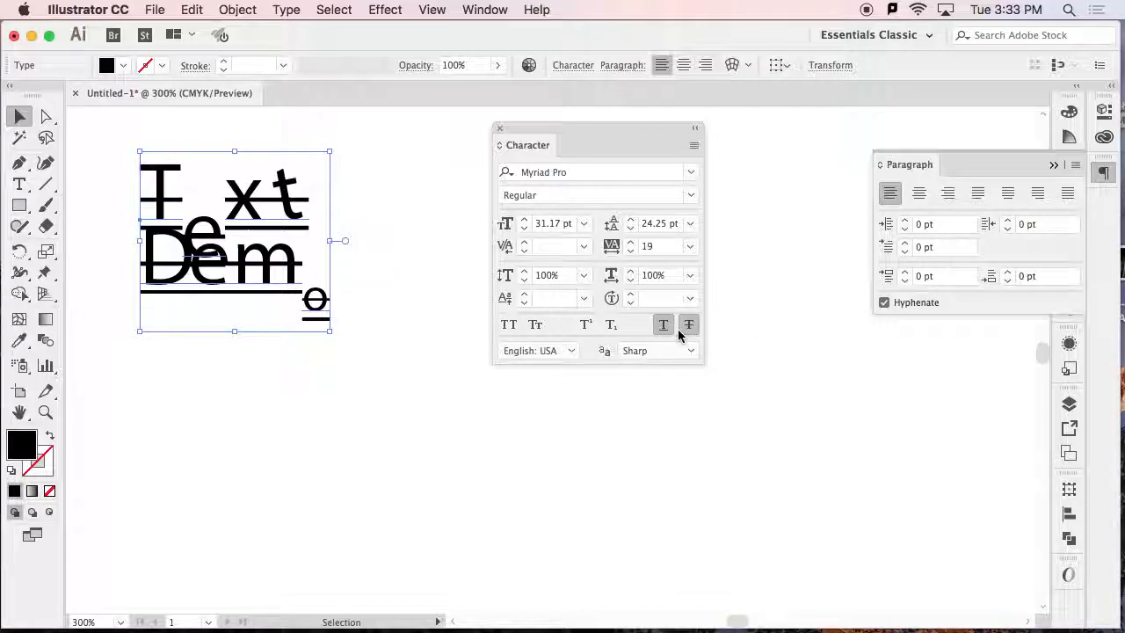
# Reset all character settings of the text to their defaults and delete the text object.
pyautogui.click(694, 145)
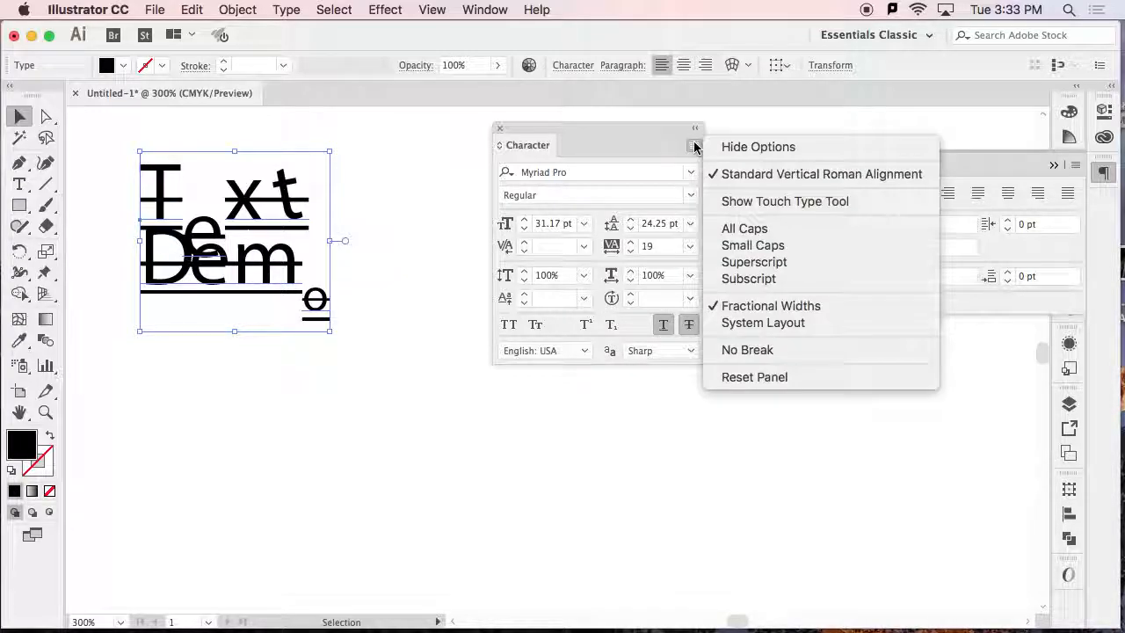
pyautogui.click(758, 379)
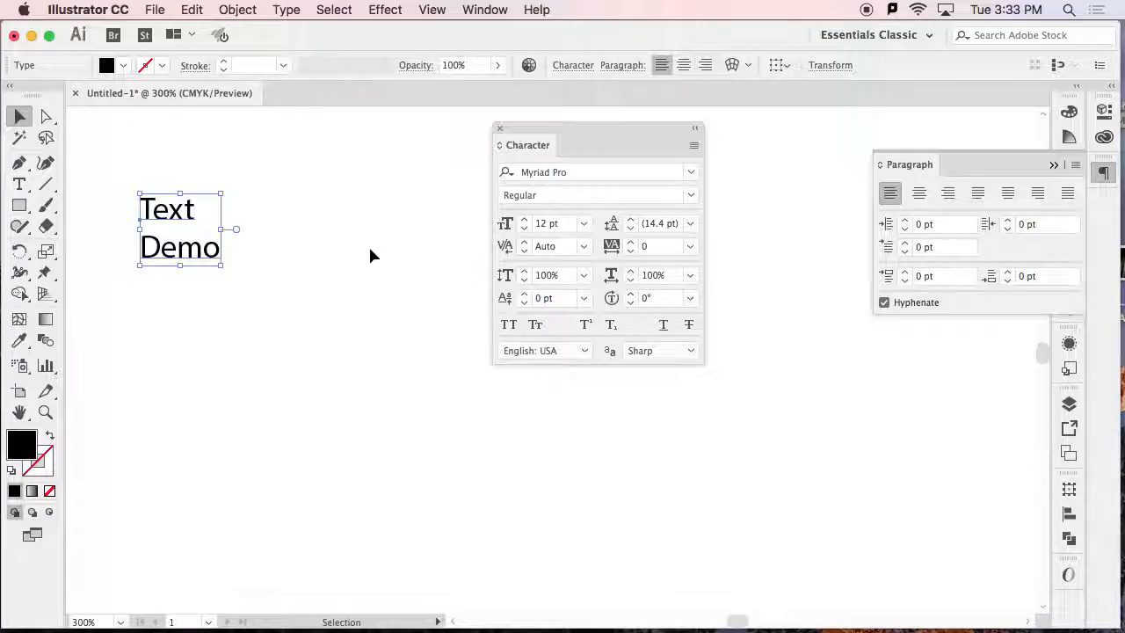
pyautogui.press('Delete')
# Create an area type box with placeholder text on the empty artboard and deselect its text, leaving the cursor at the end.
pyautogui.click(20, 184)
pyautogui.moveTo(126, 169); pyautogui.dragTo(382, 370)
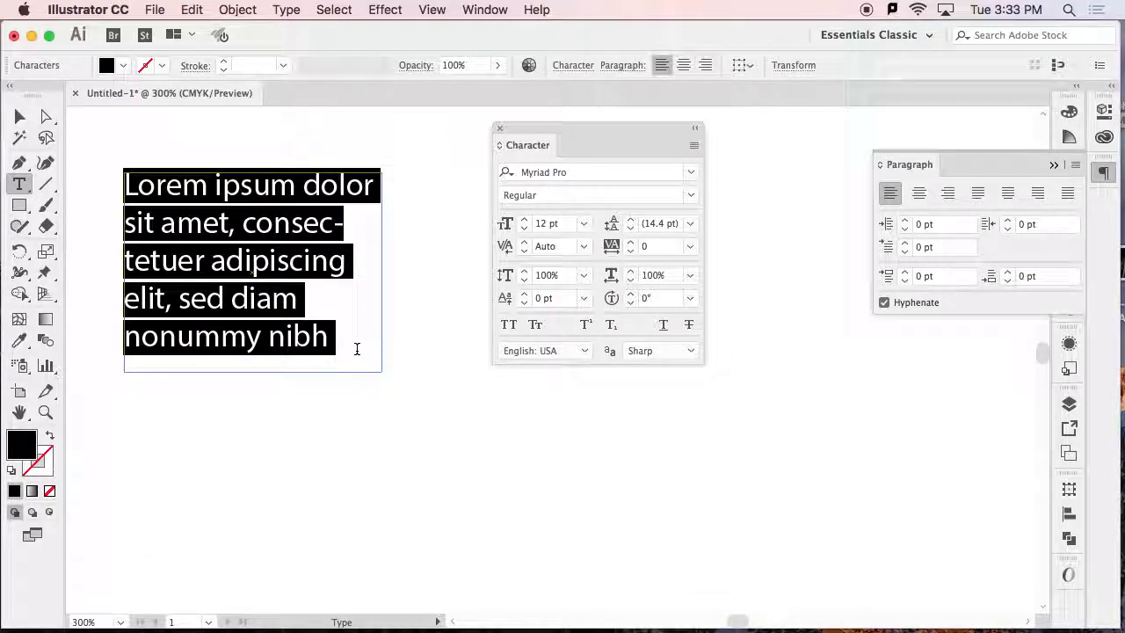
pyautogui.click(356, 349)
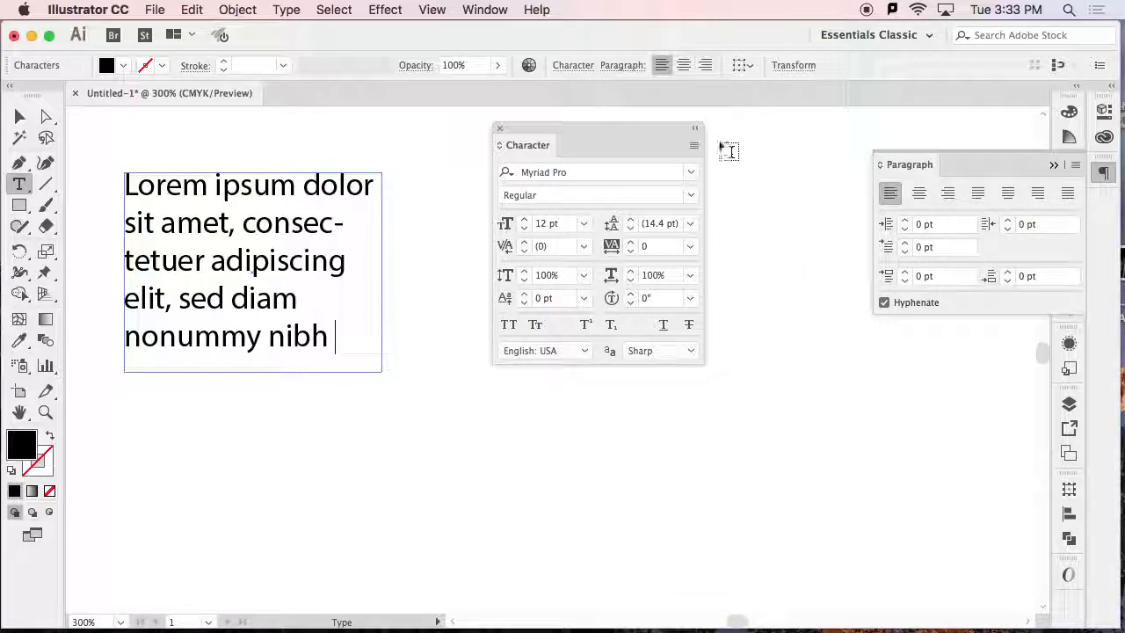
# Arrange the Paragraph panel beside the text box with the Character panel further out, and align the paragraph to the center and to the right.
pyautogui.moveTo(658, 126); pyautogui.dragTo(810, 138)
pyautogui.moveTo(909, 166); pyautogui.dragTo(424, 147)
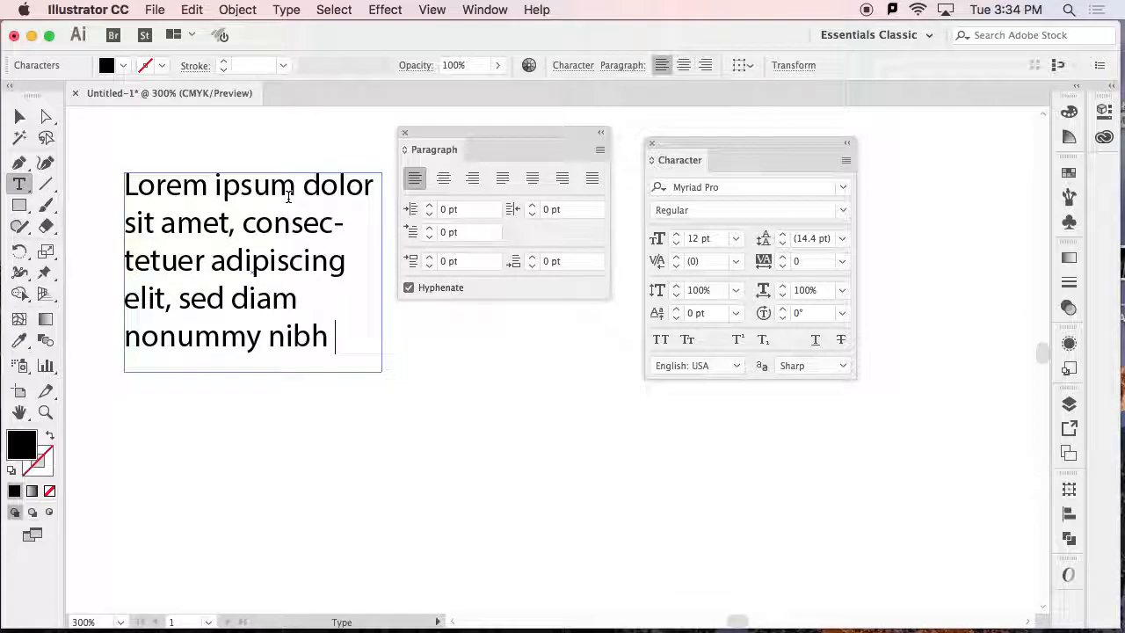
pyautogui.click(443, 182)
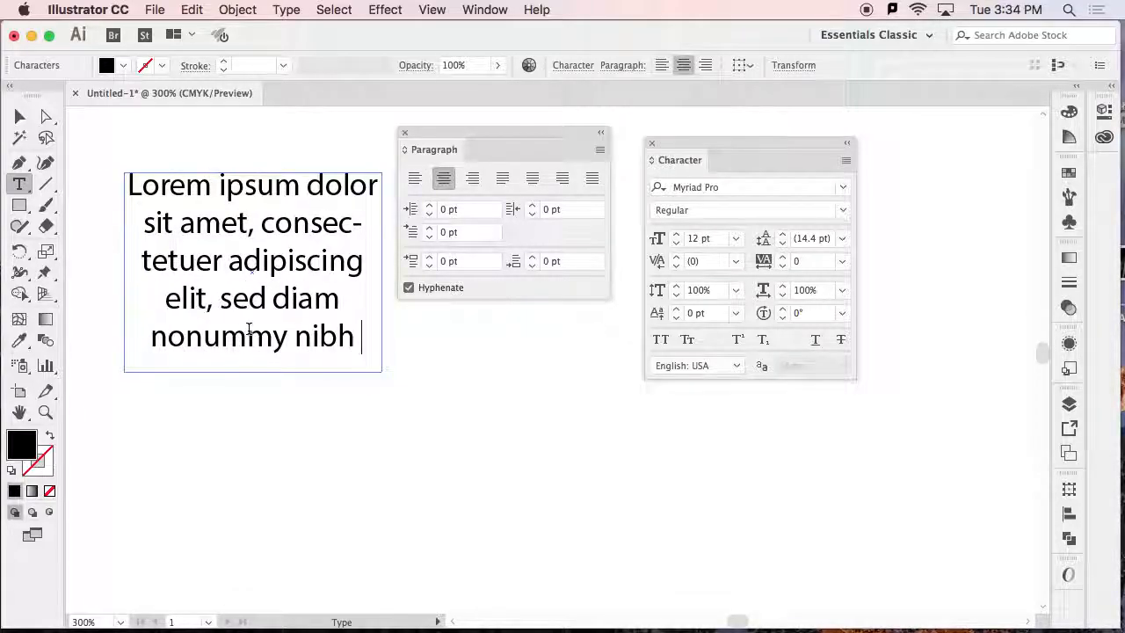
pyautogui.click(473, 178)
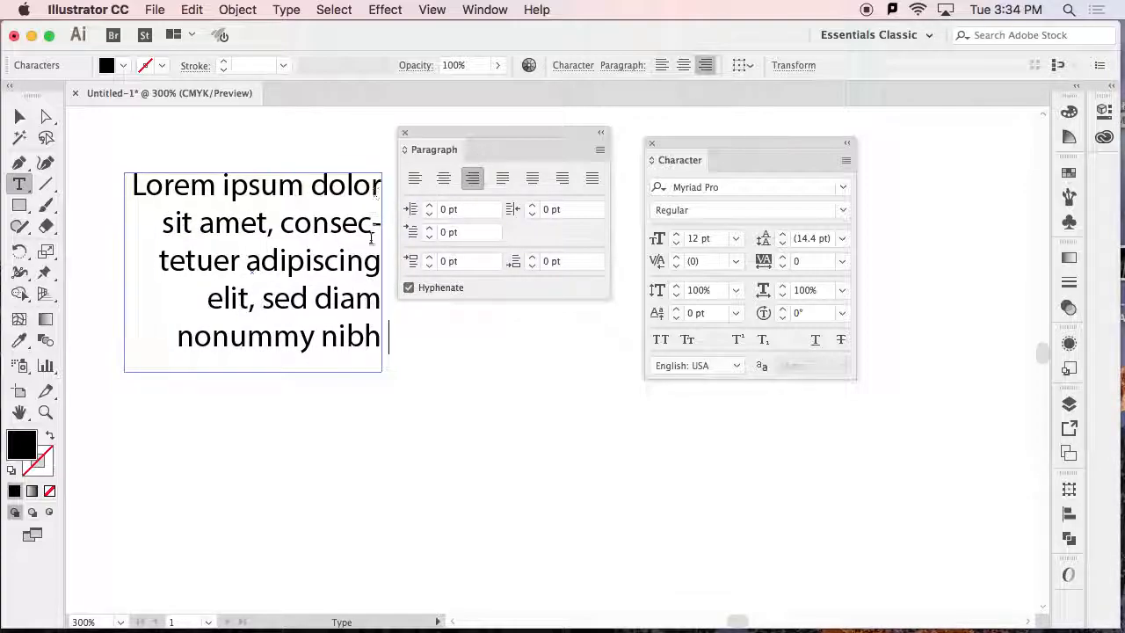
# Justify the paragraph with its last line aligned left, centered and right in turn, ending with all lines fully justified.
pyautogui.click(503, 182)
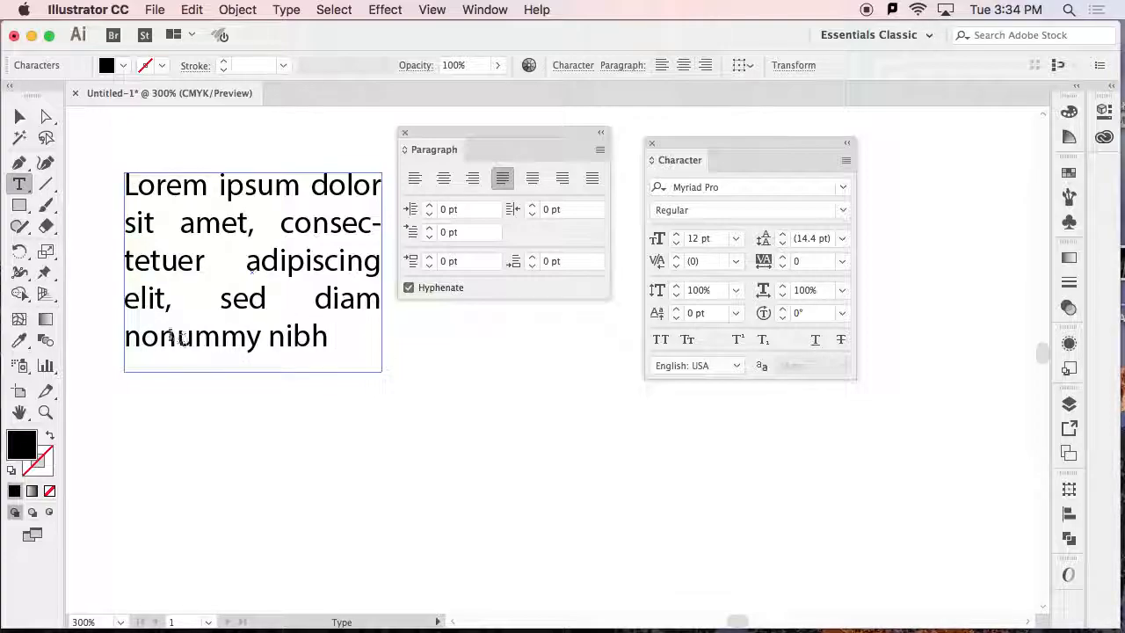
pyautogui.click(531, 177)
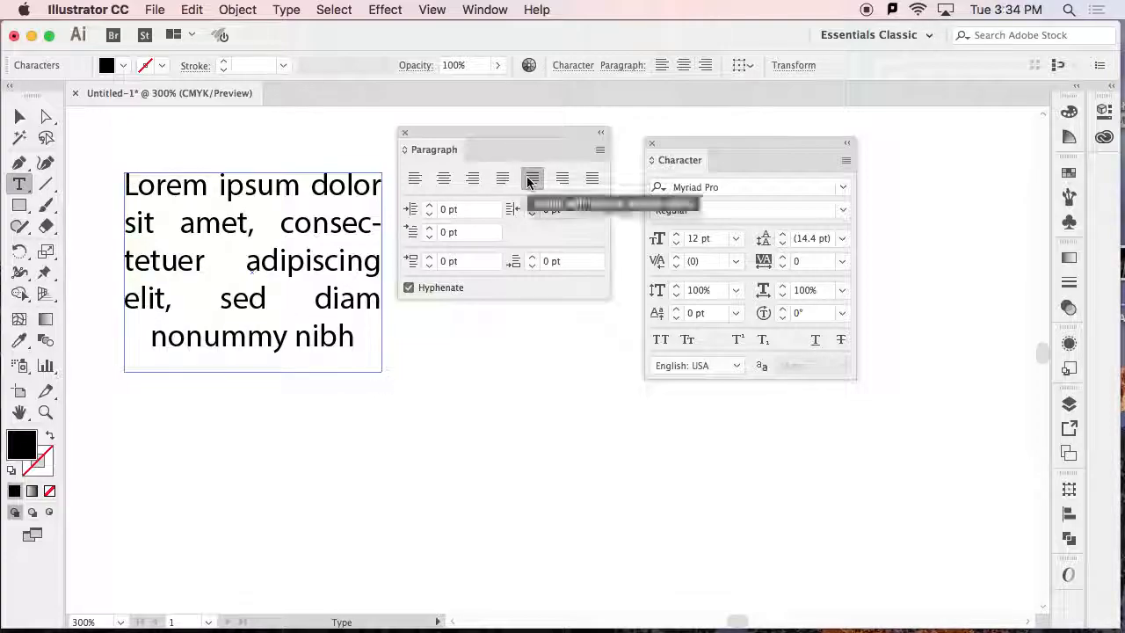
pyautogui.click(564, 179)
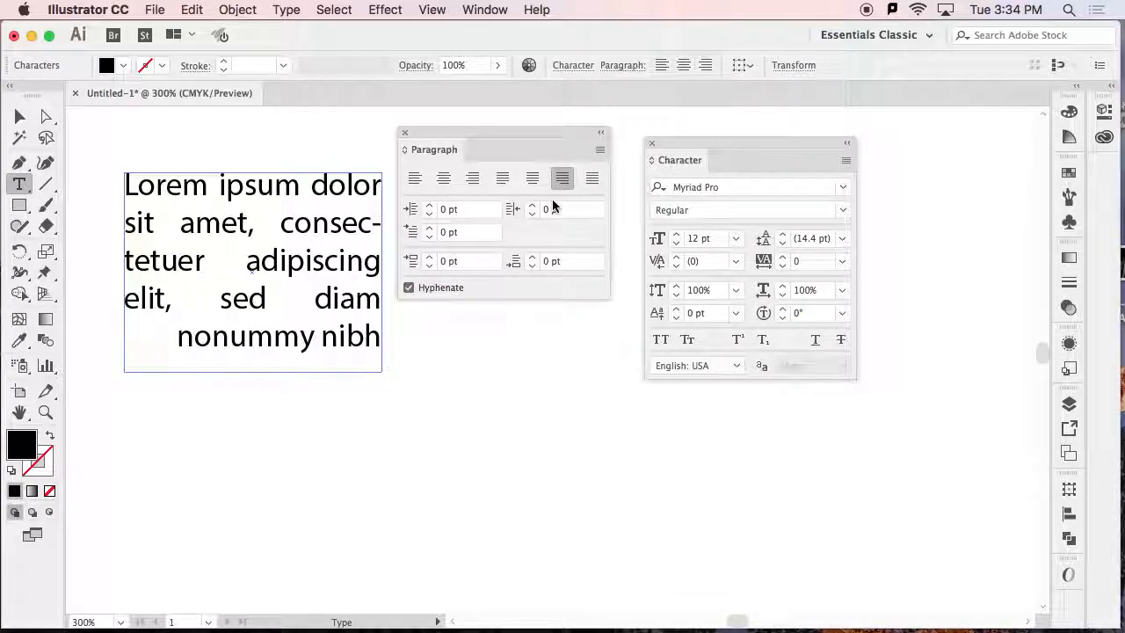
pyautogui.click(595, 180)
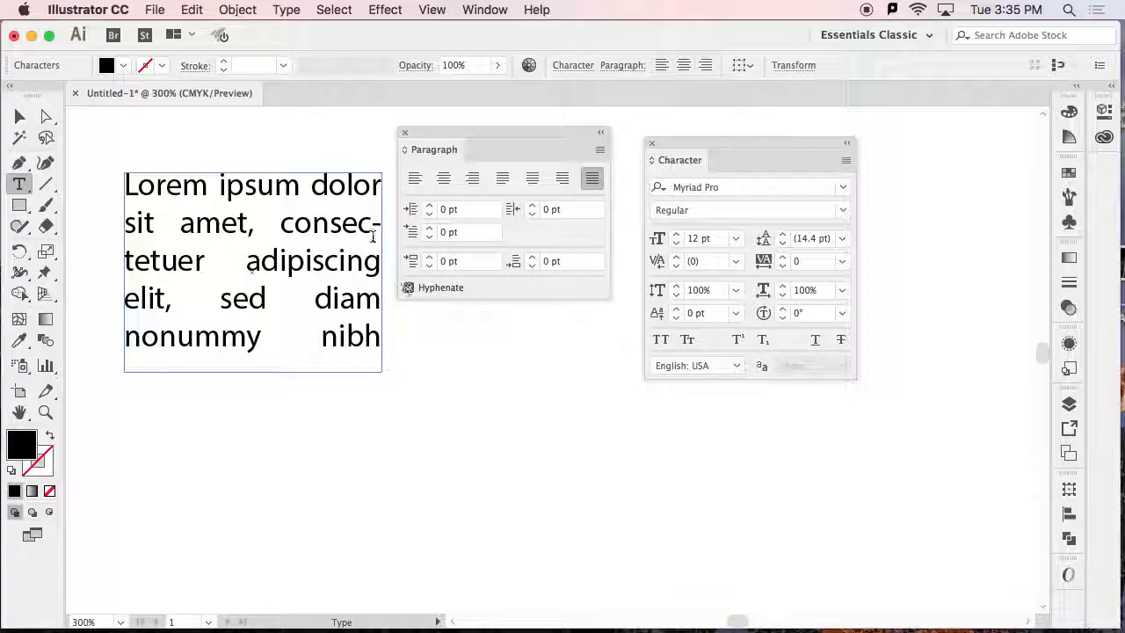
# Toggle the paragraph's automatic hyphenation off and on to compare the line breaks, and leave it off.
pyautogui.click(409, 288)
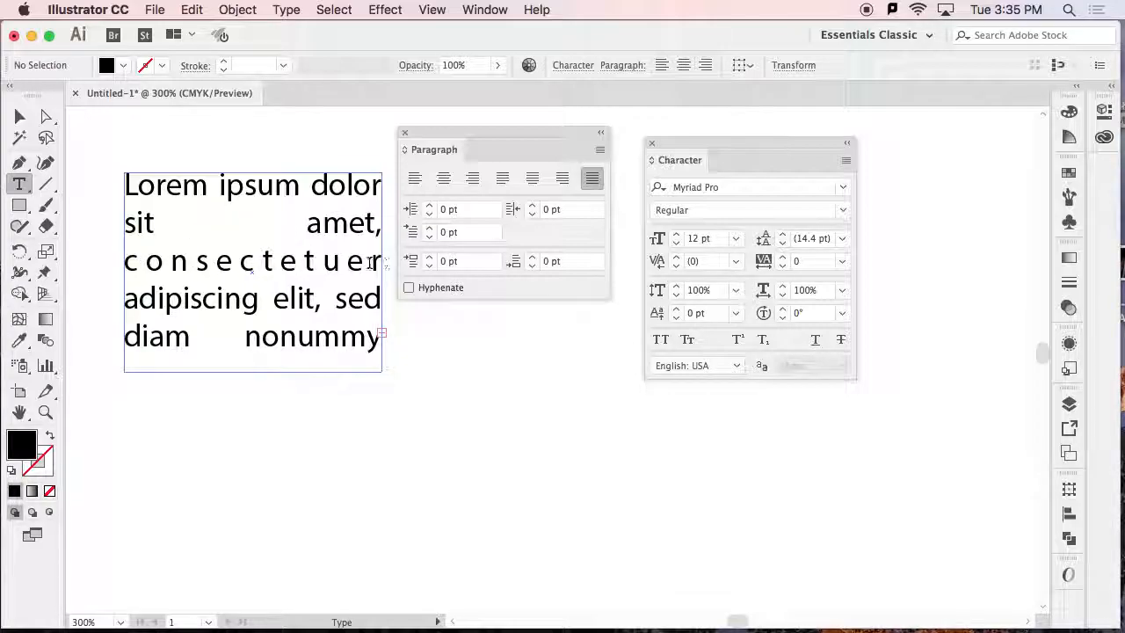
pyautogui.click(409, 287)
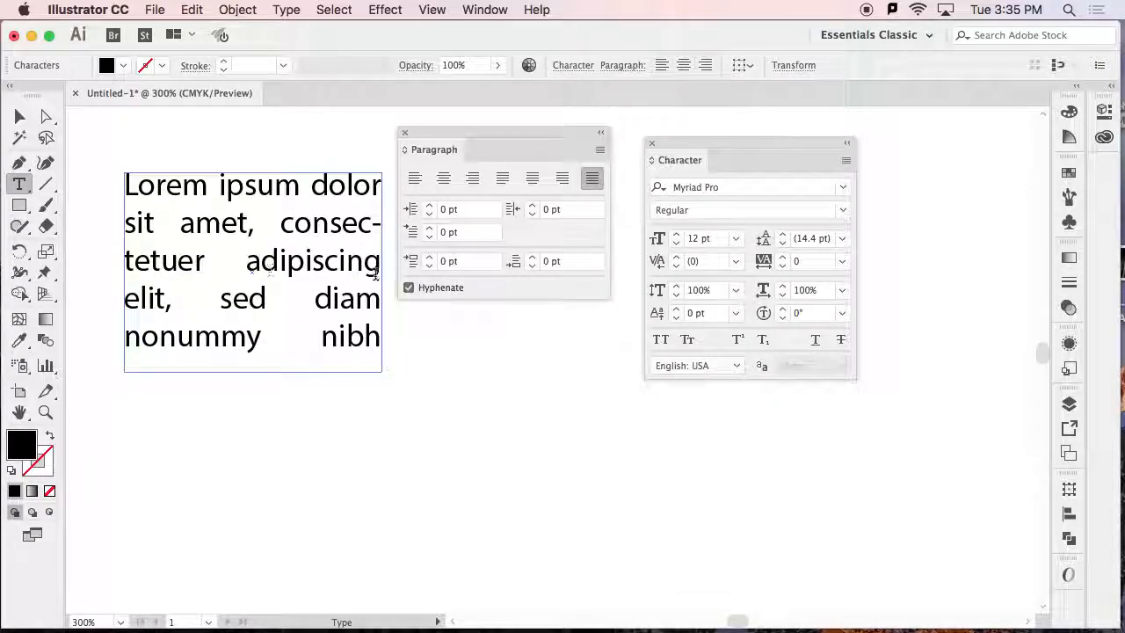
pyautogui.click(408, 287)
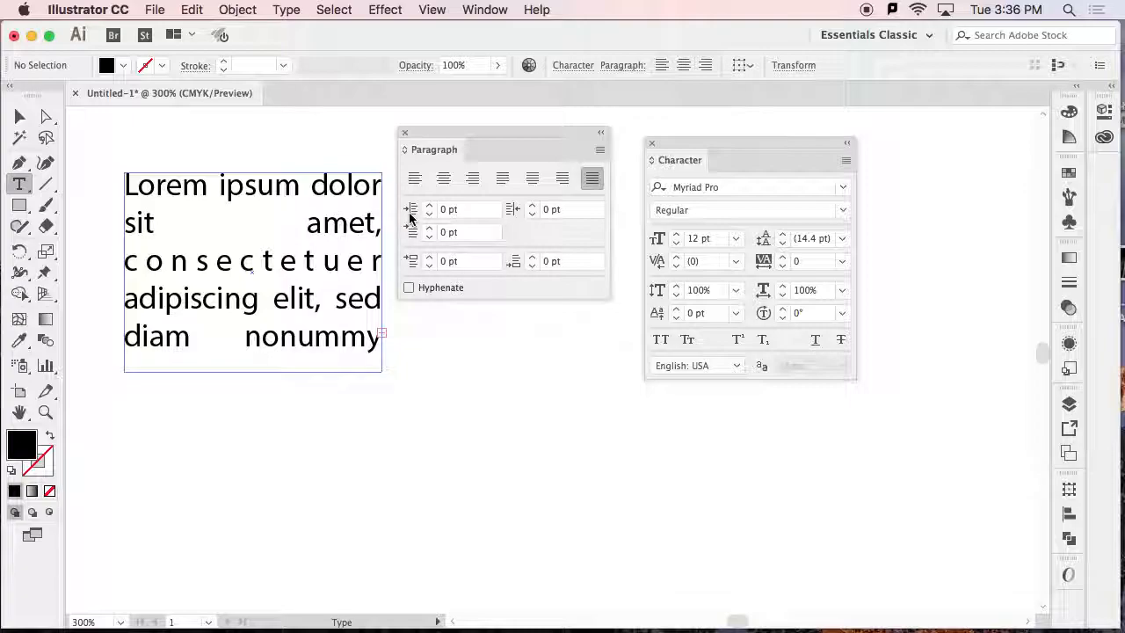
# Delete the justified area type box and draw a filled black circle on the upper part of the artboard.
pyautogui.click(29, 119)
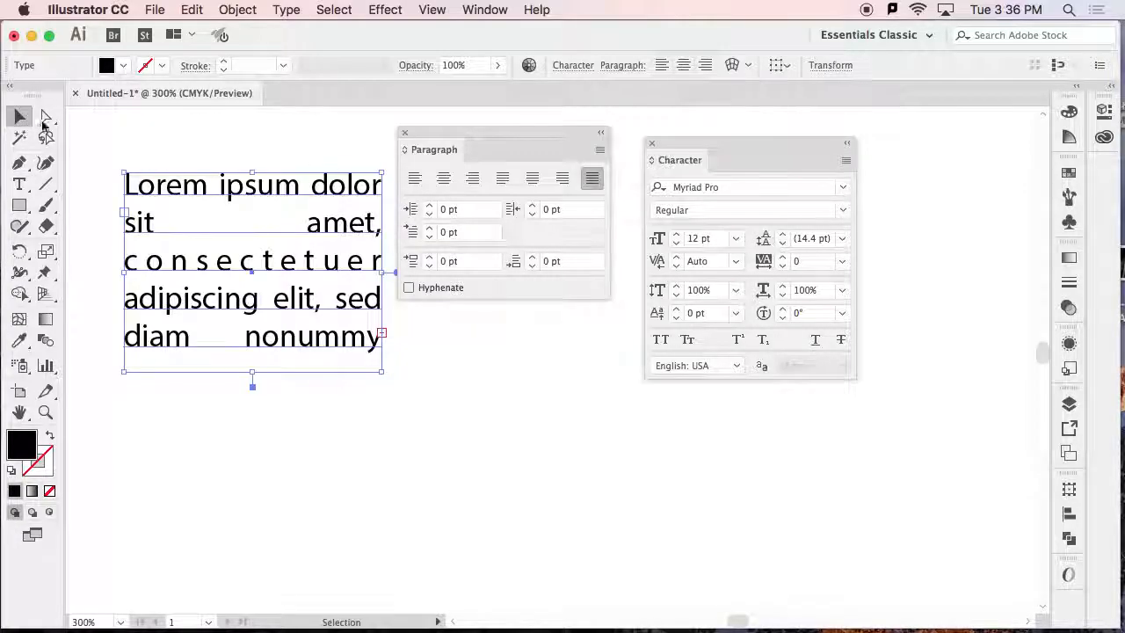
pyautogui.press('Delete')
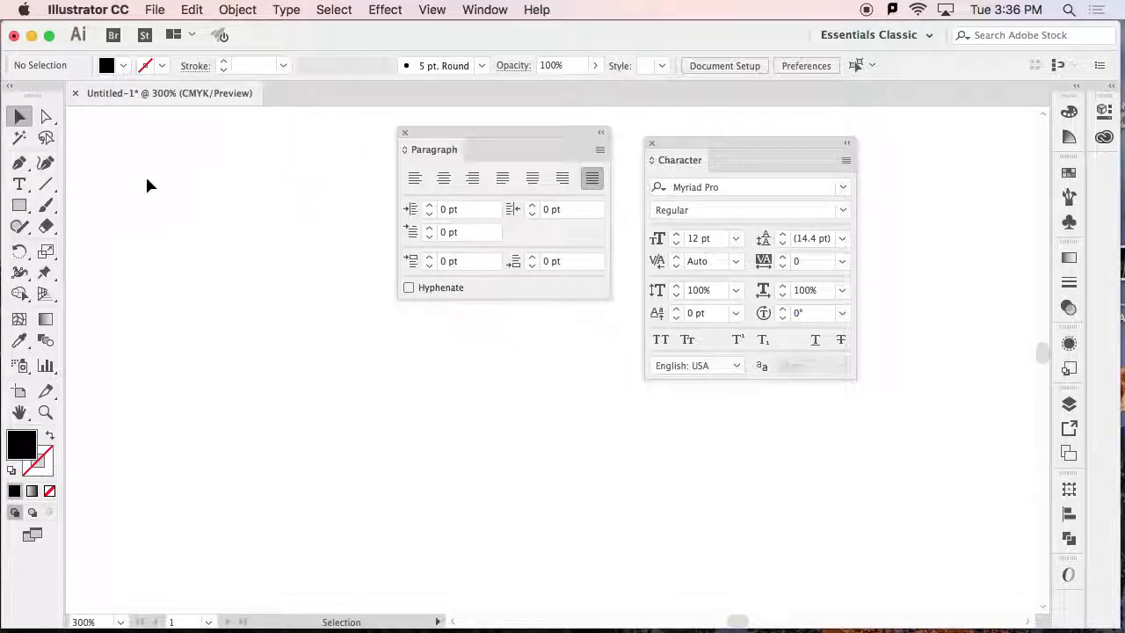
pyautogui.click(24, 187)
pyautogui.moveTo(24, 187)
pyautogui.mouseDown()
pyautogui.moveTo(93, 188)
pyautogui.moveTo(115, 246)
pyautogui.moveTo(103, 279)
pyautogui.moveTo(93, 204)
pyautogui.moveTo(94, 231)
pyautogui.moveTo(26, 184)
pyautogui.mouseUp()
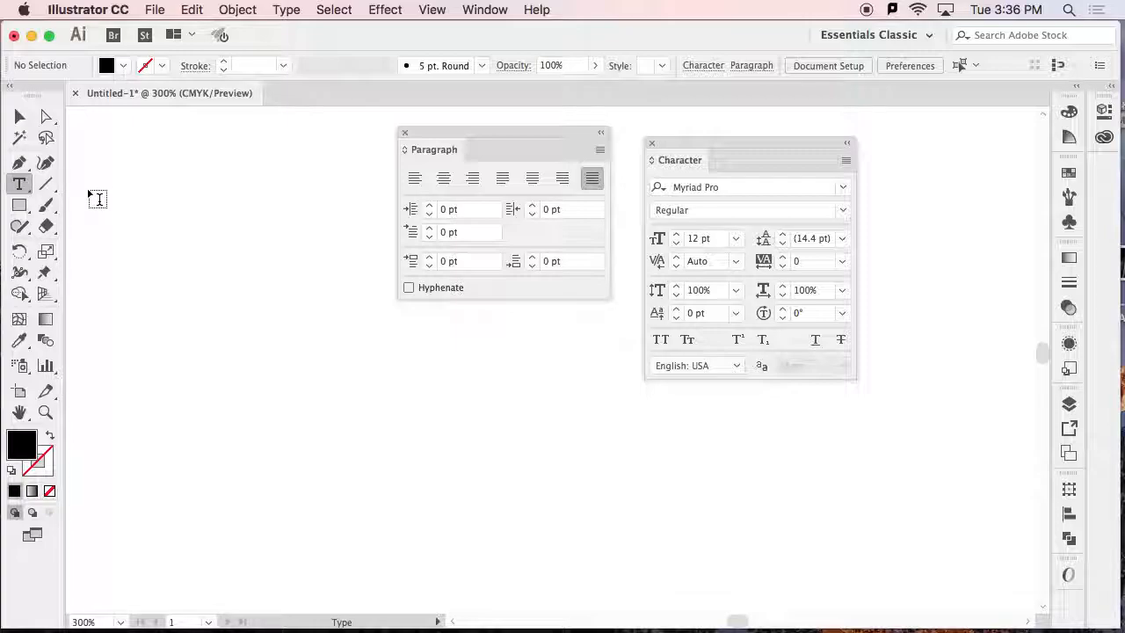
pyautogui.moveTo(22, 187); pyautogui.dragTo(104, 247)
pyautogui.moveTo(136, 195)
pyautogui.mouseDown()
pyautogui.moveTo(269, 281)
pyautogui.moveTo(268, 328)
pyautogui.mouseUp()
# Draw a closed, irregular five-point black shape below the circle with the Pen tool.
pyautogui.click(18, 165)
pyautogui.click(242, 402)
pyautogui.click(290, 338)
pyautogui.click(396, 350)
pyautogui.click(396, 450)
pyautogui.click(341, 396)
pyautogui.click(243, 403)
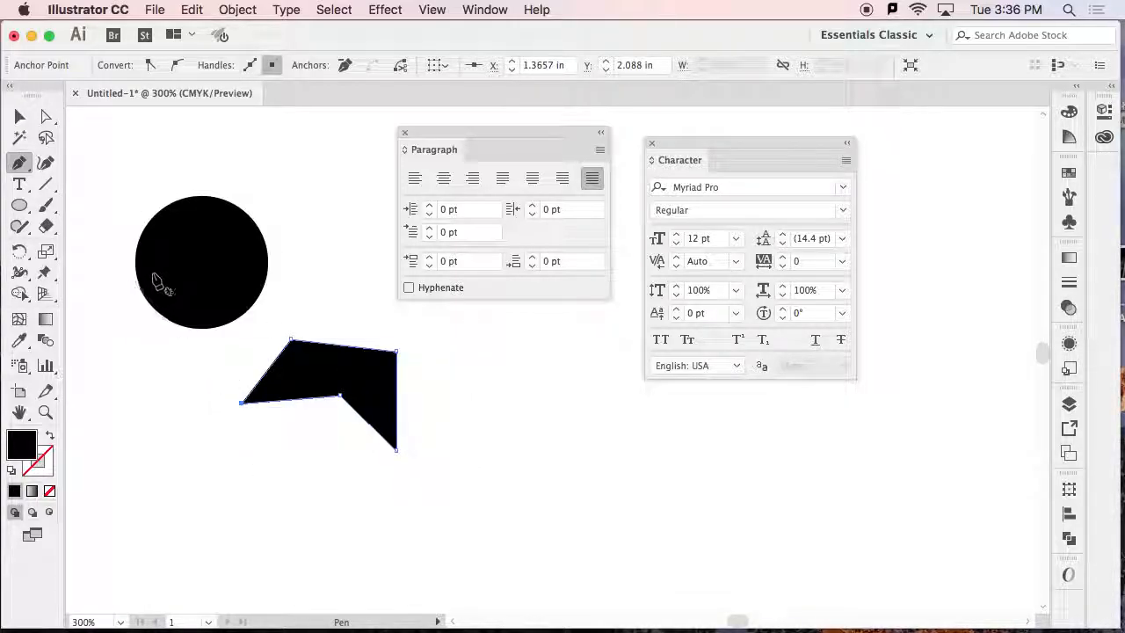
# Turn the circle into an area type container and fill it with the text "jkj;asjdsj;lksaj".
pyautogui.click(18, 184)
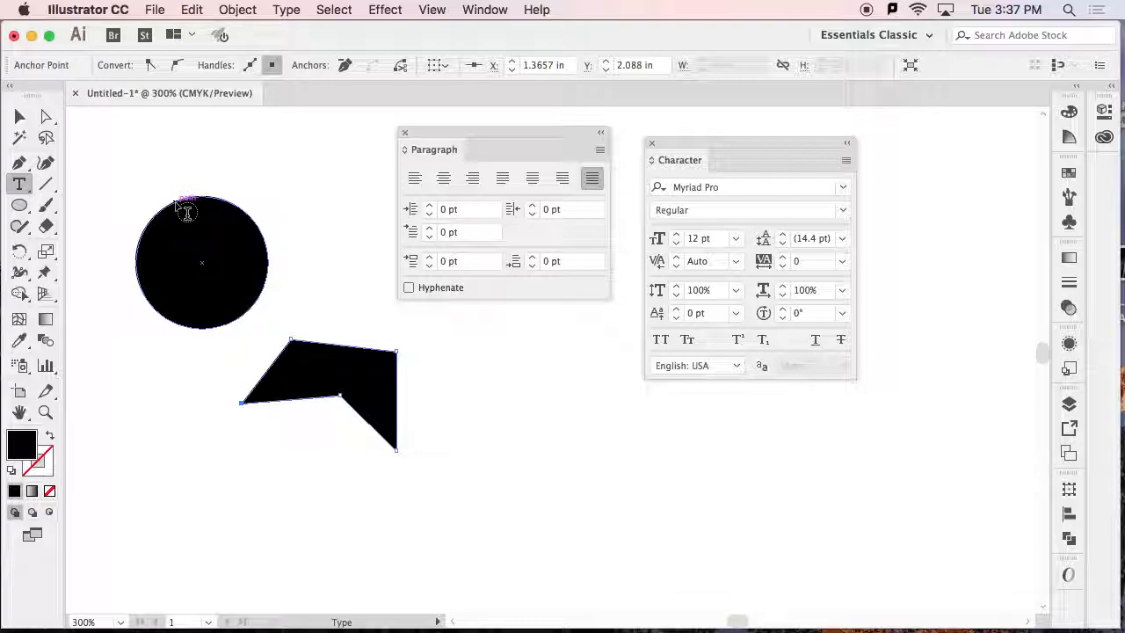
pyautogui.click(187, 211)
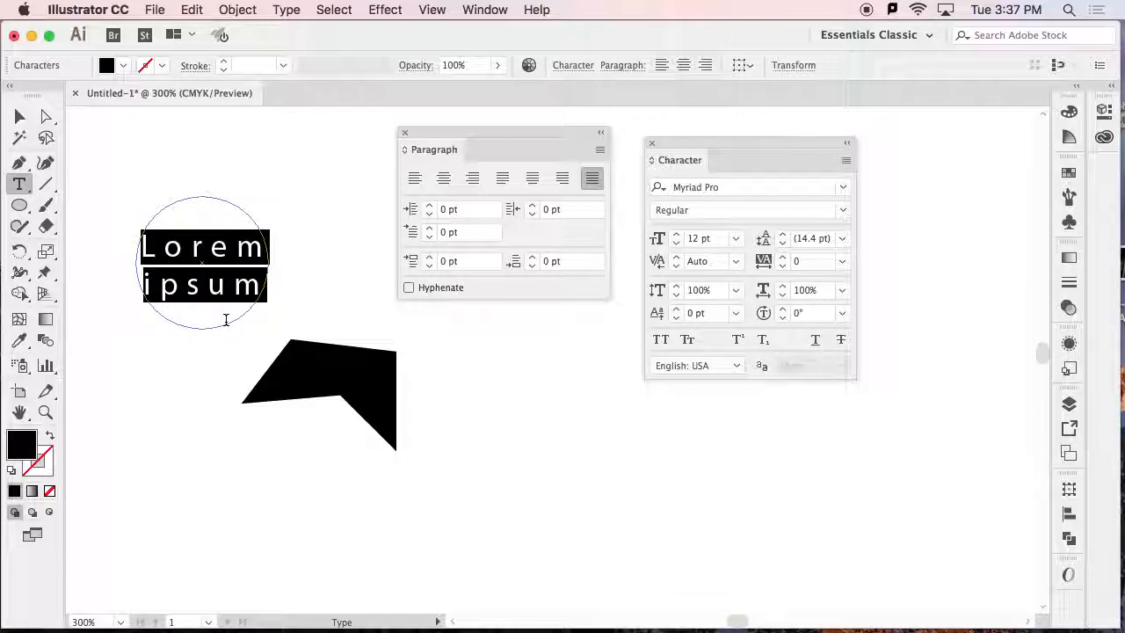
pyautogui.write('jkj;asjdsj;lksaj')
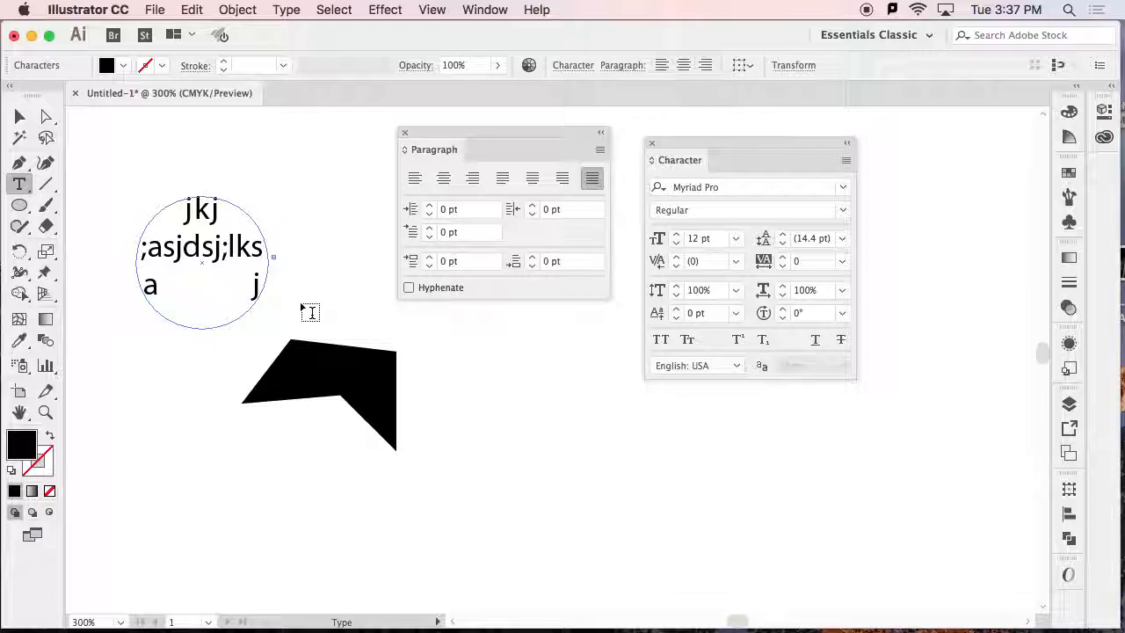
# Turn the irregular shape into an area type container holding "djs fkj;" and load its overflow text.
pyautogui.click(305, 348)
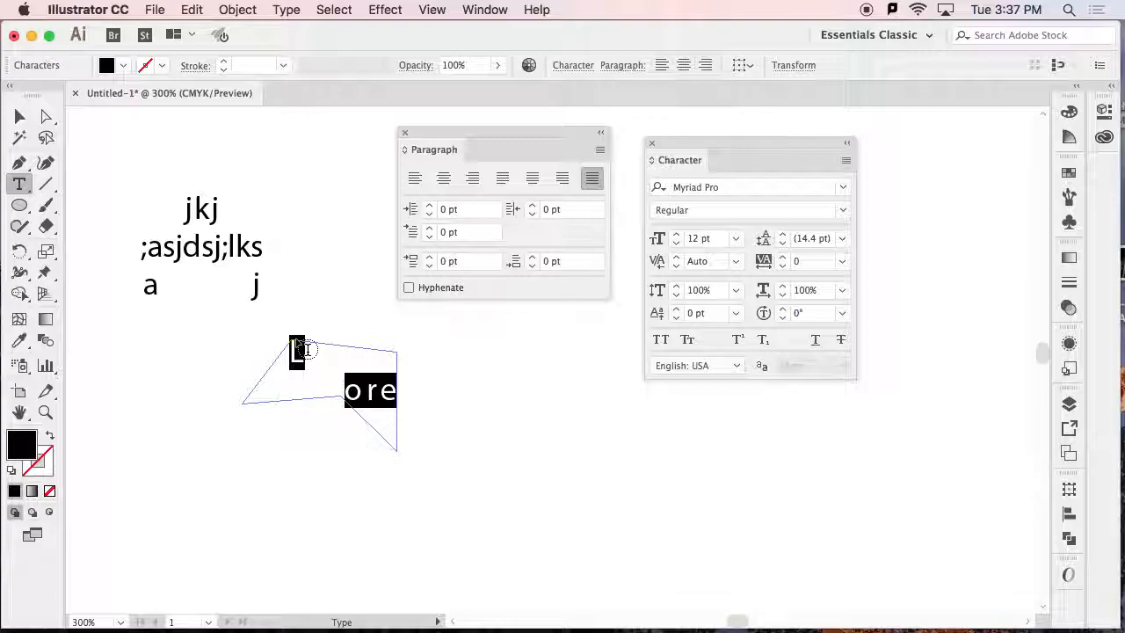
pyautogui.write('djs fkj;')
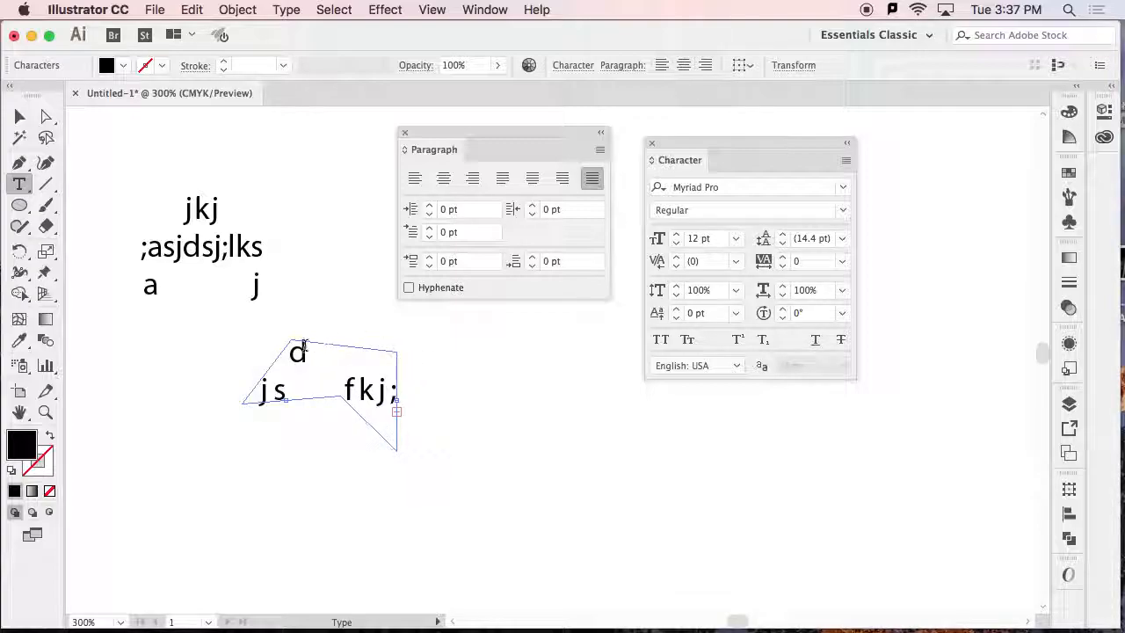
pyautogui.click(396, 410)
pyautogui.click(20, 116)
pyautogui.click(369, 443)
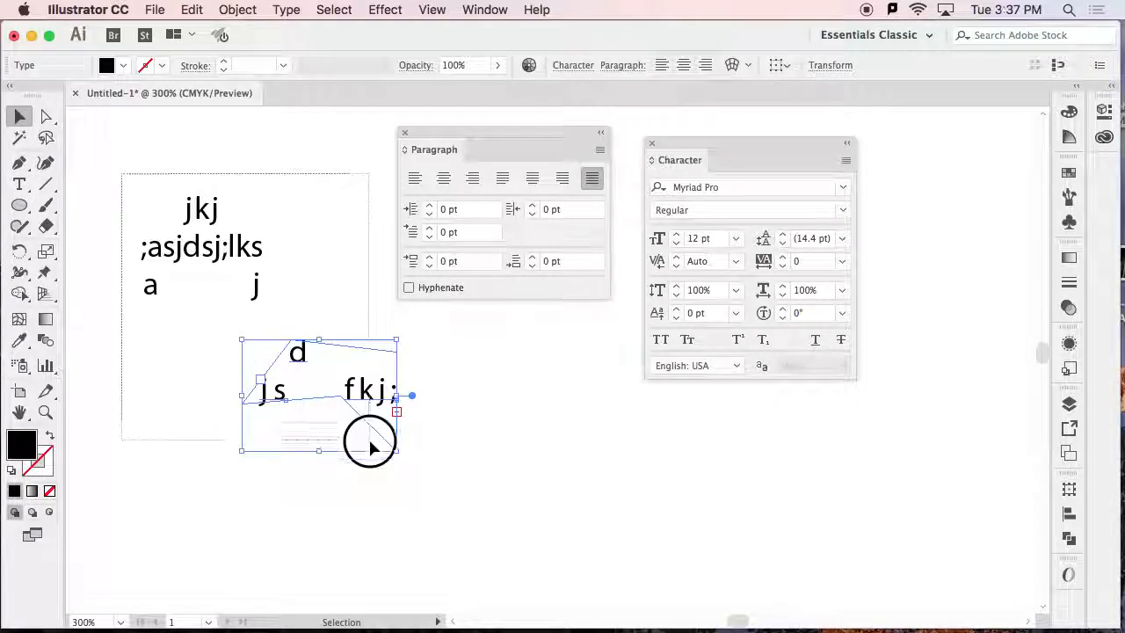
# Delete everything on the artboard and draw an open, wavy Pen tool curve with a black stroke and no fill.
pyautogui.press('super+a')
pyautogui.press('Delete')
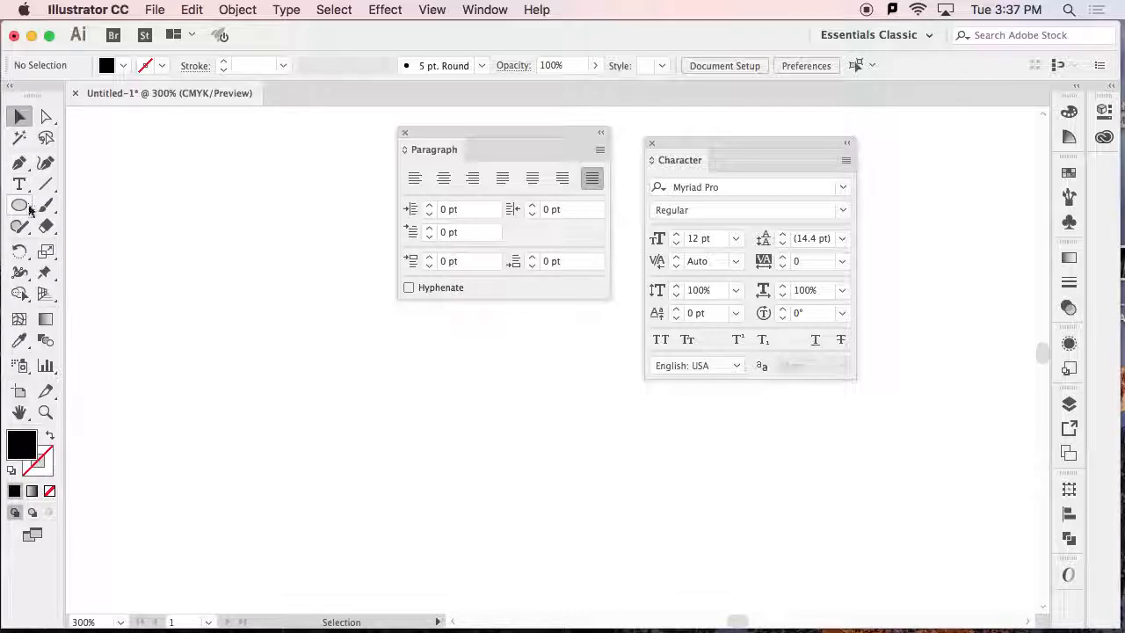
pyautogui.click(19, 163)
pyautogui.click(116, 296)
pyautogui.moveTo(204, 255); pyautogui.dragTo(248, 251)
pyautogui.moveTo(302, 331); pyautogui.dragTo(361, 333)
pyautogui.click(49, 434)
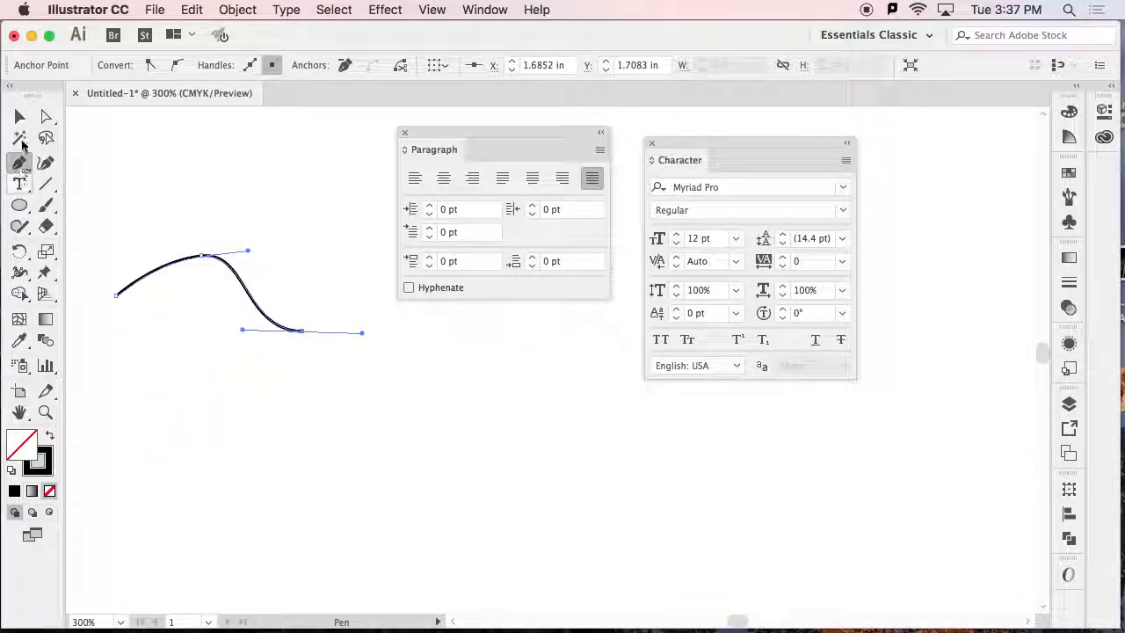
# Draw an unfilled circle with a 1 pt black stroke below the end of the curve.
pyautogui.click(20, 117)
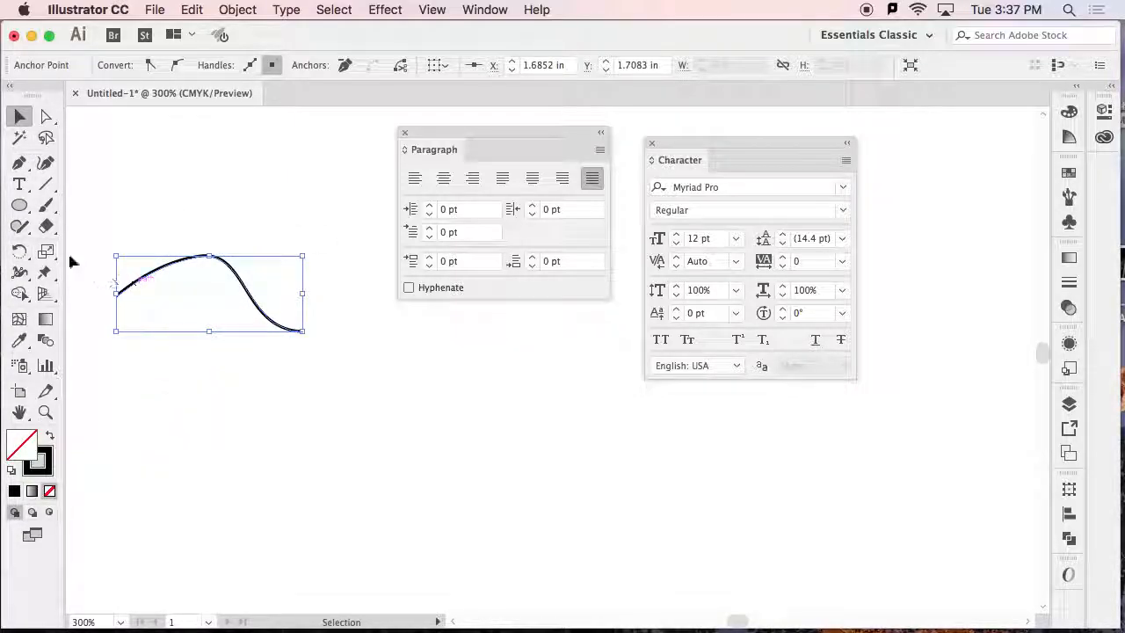
pyautogui.click(20, 206)
pyautogui.moveTo(342, 364); pyautogui.dragTo(451, 472)
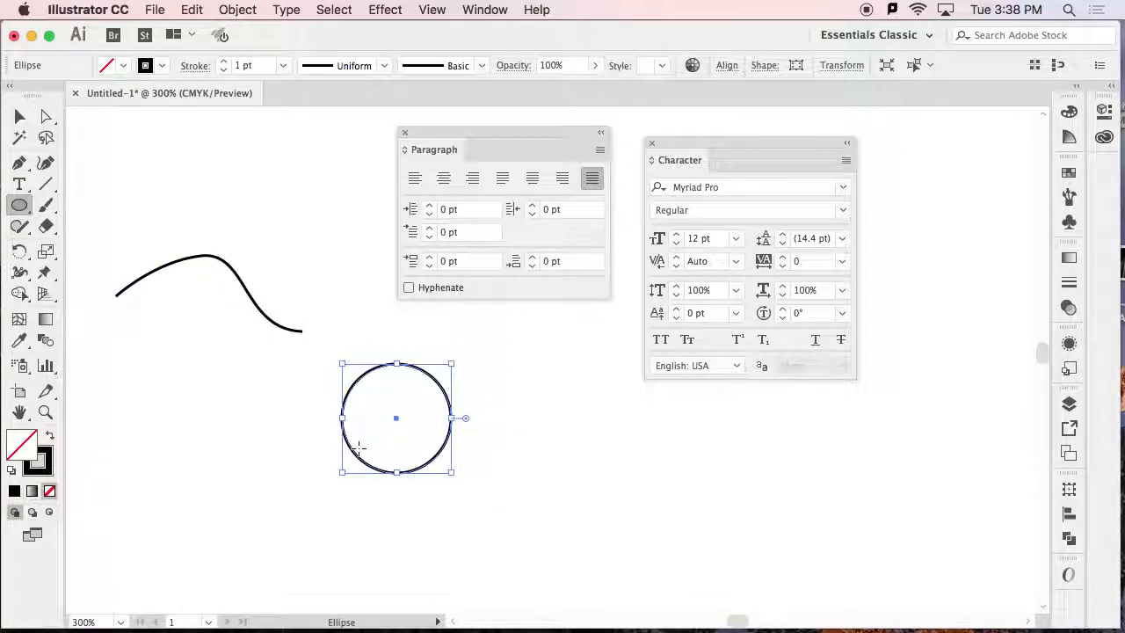
# Place the text "sdf ;sjd;lfkj dfklj" along the wavy curve as left-aligned path type.
pyautogui.click(21, 187)
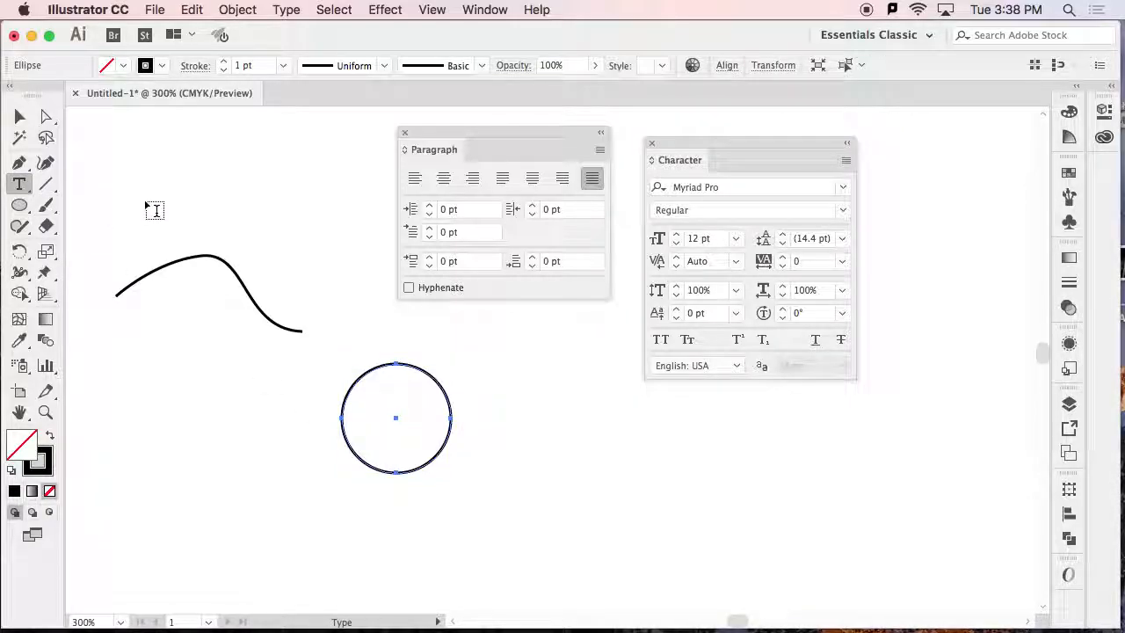
pyautogui.click(123, 287)
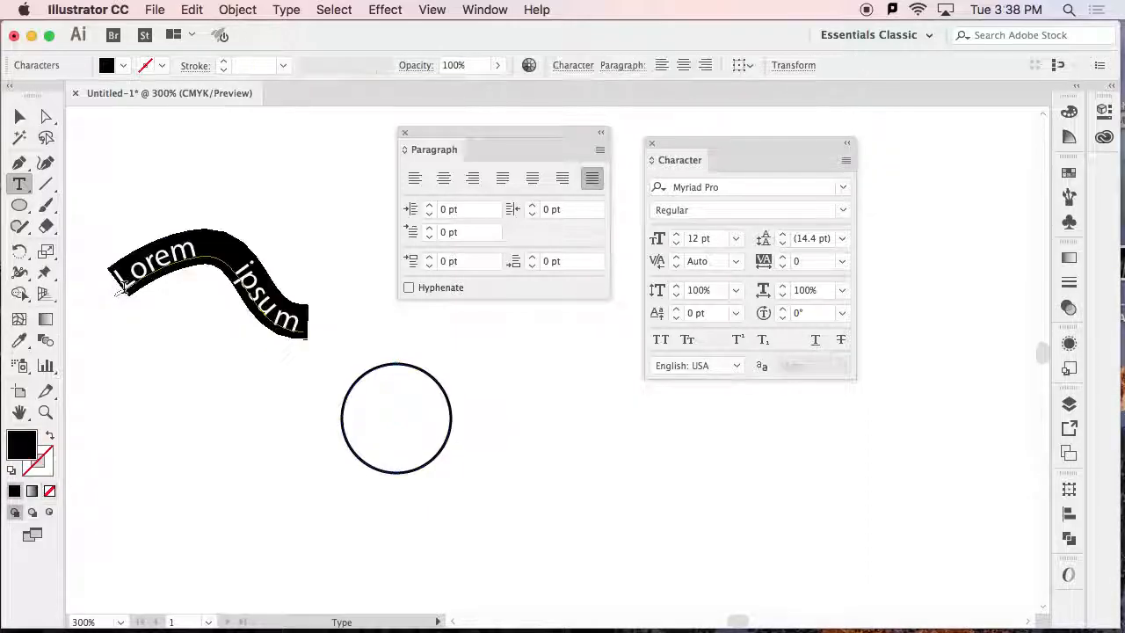
pyautogui.write('sdf ;sjd;lfk')
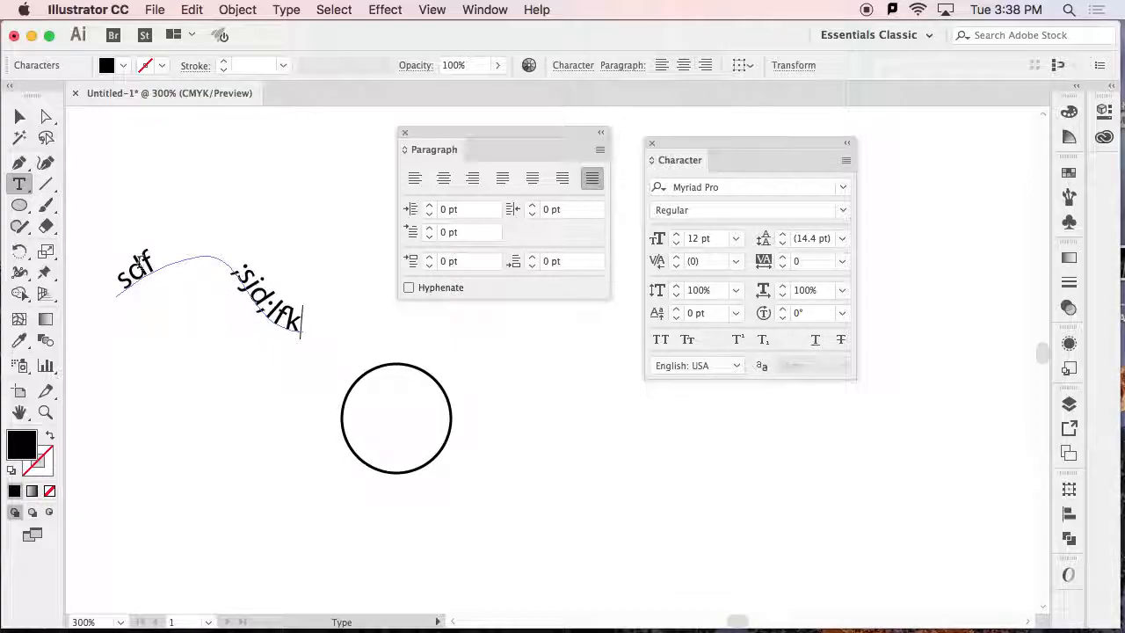
pyautogui.click(414, 179)
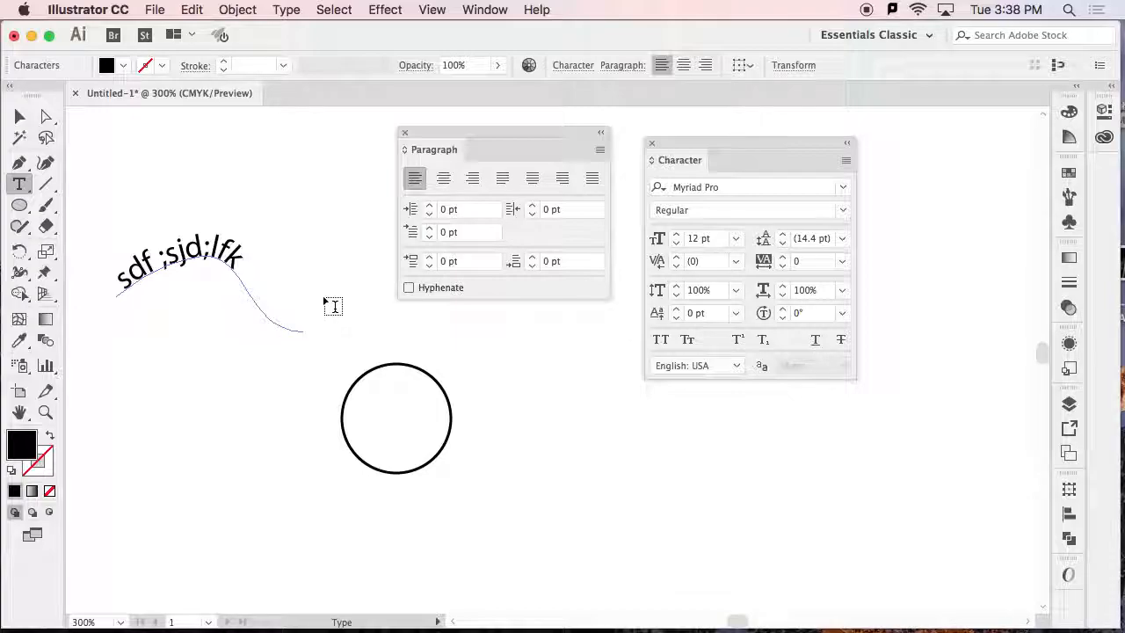
pyautogui.write('j dfklj')
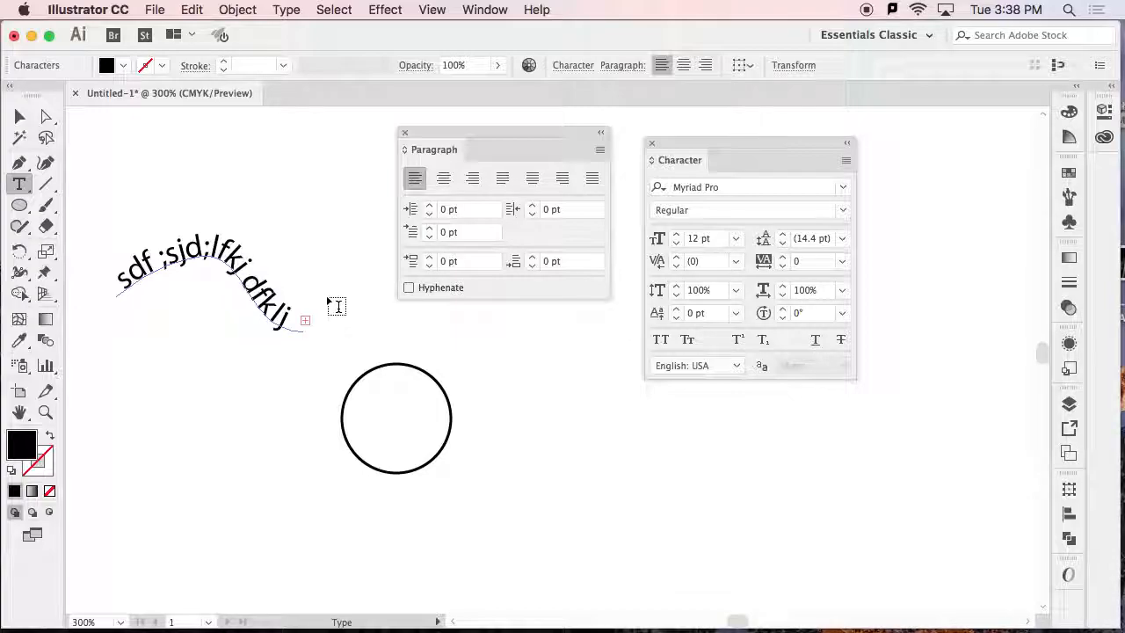
pyautogui.press('Escape')
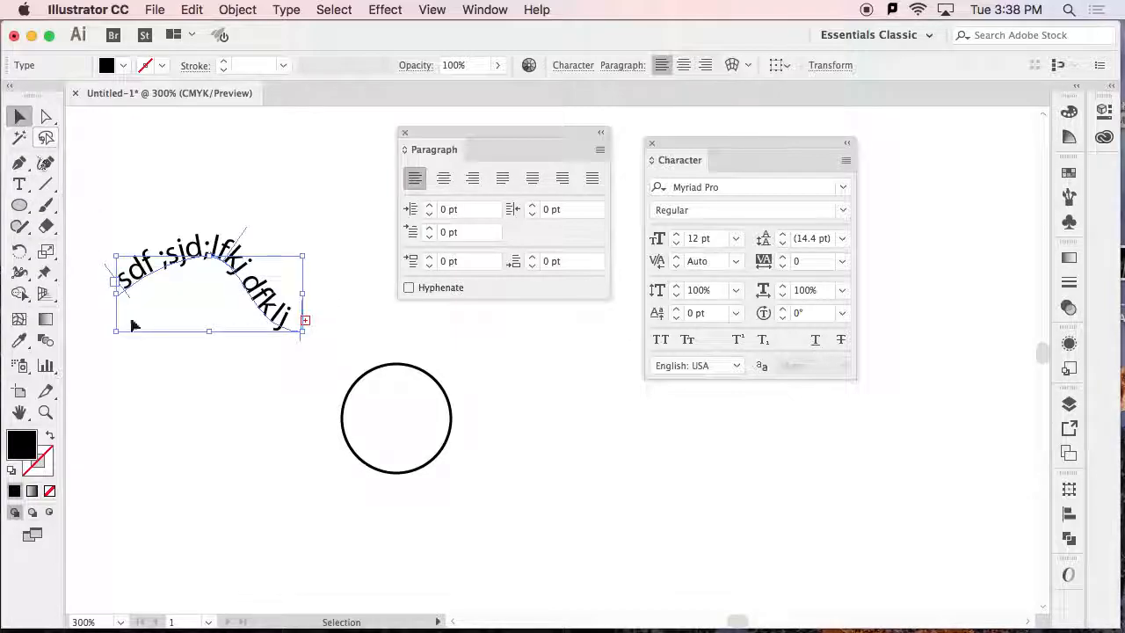
# Examine which type commands are available with and without the curved text selected, including Type on a Path.
pyautogui.click(129, 321)
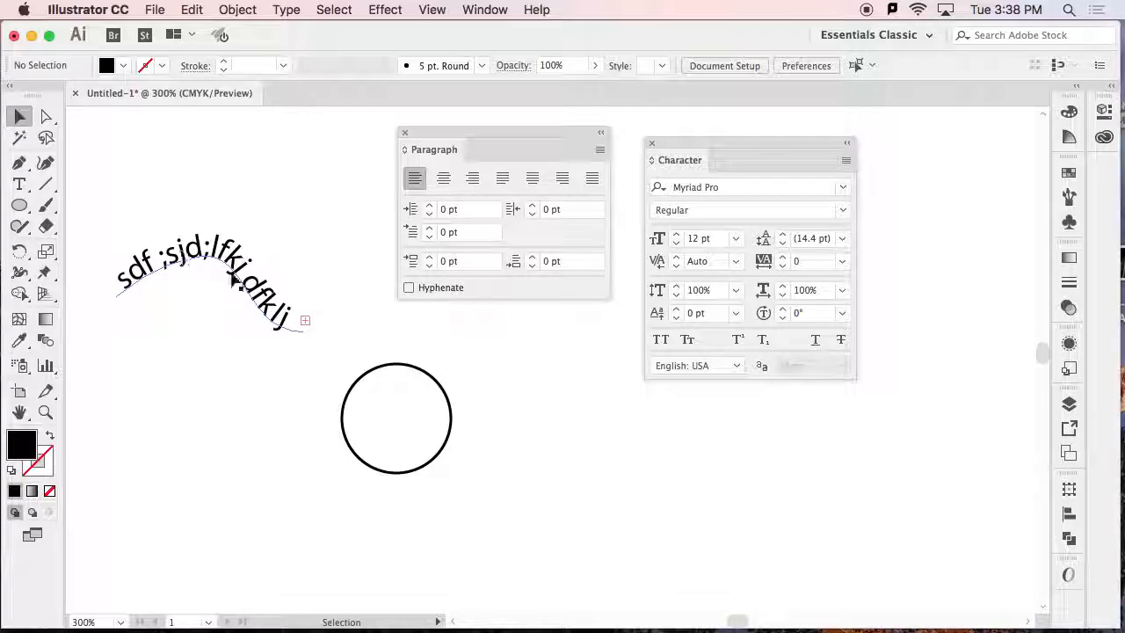
pyautogui.click(286, 10)
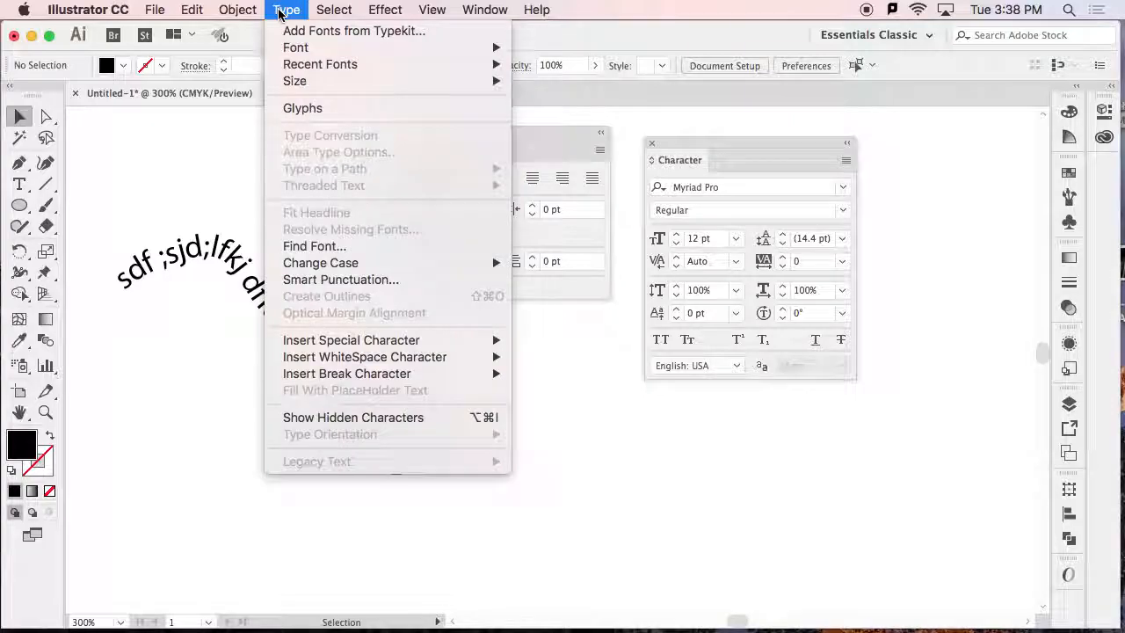
pyautogui.moveTo(253, 15)
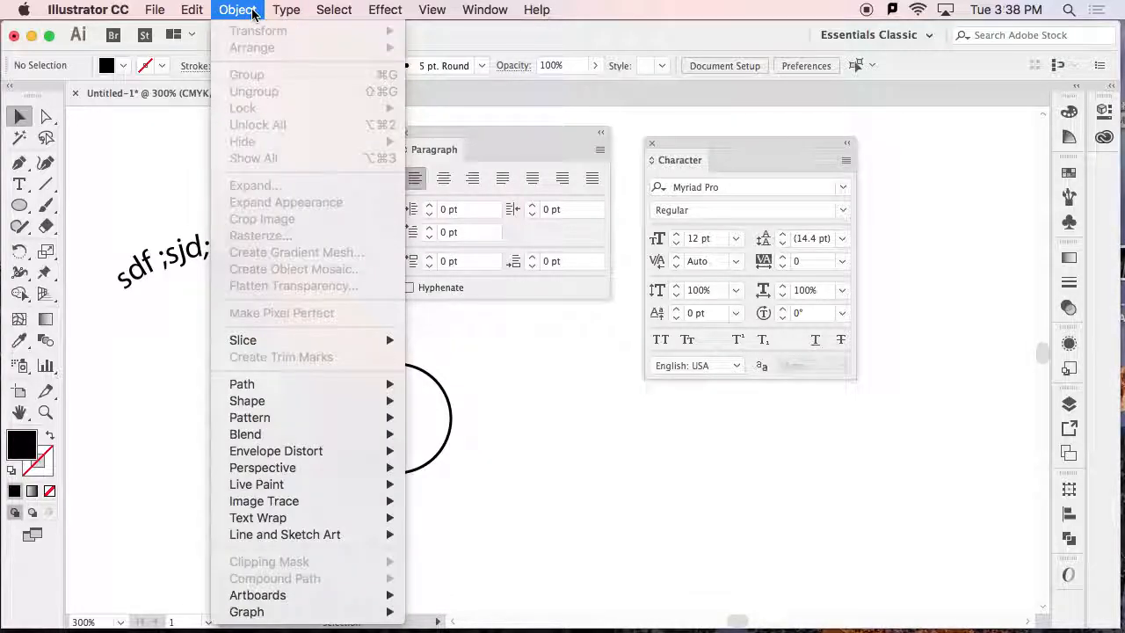
pyautogui.moveTo(253, 390)
pyautogui.moveTo(287, 10)
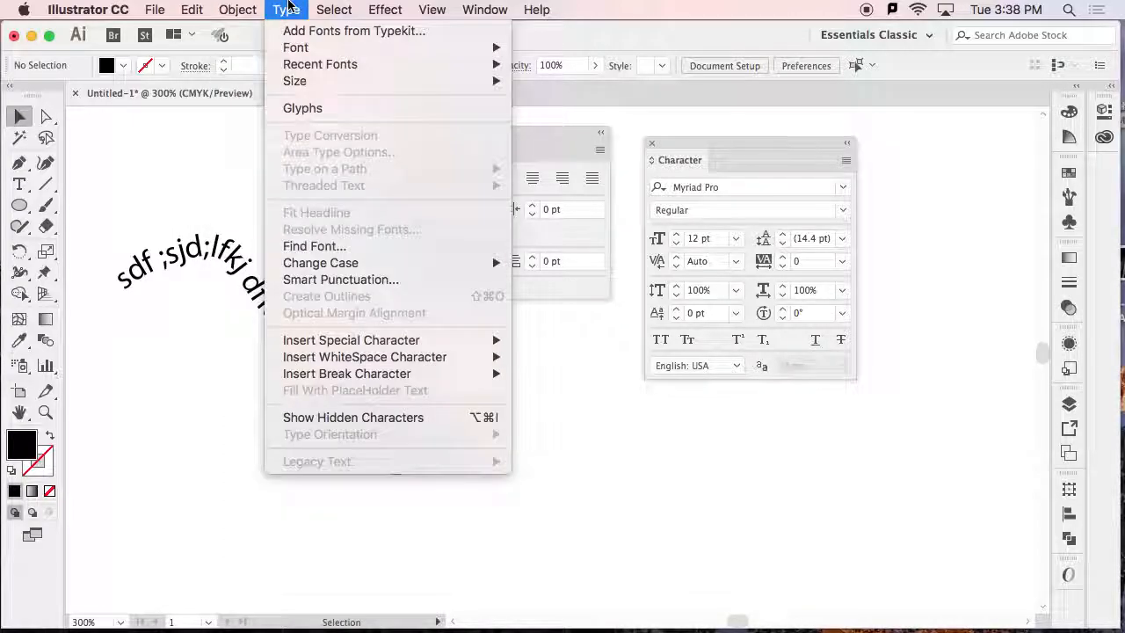
pyautogui.click(180, 256)
pyautogui.click(180, 258)
pyautogui.click(286, 9)
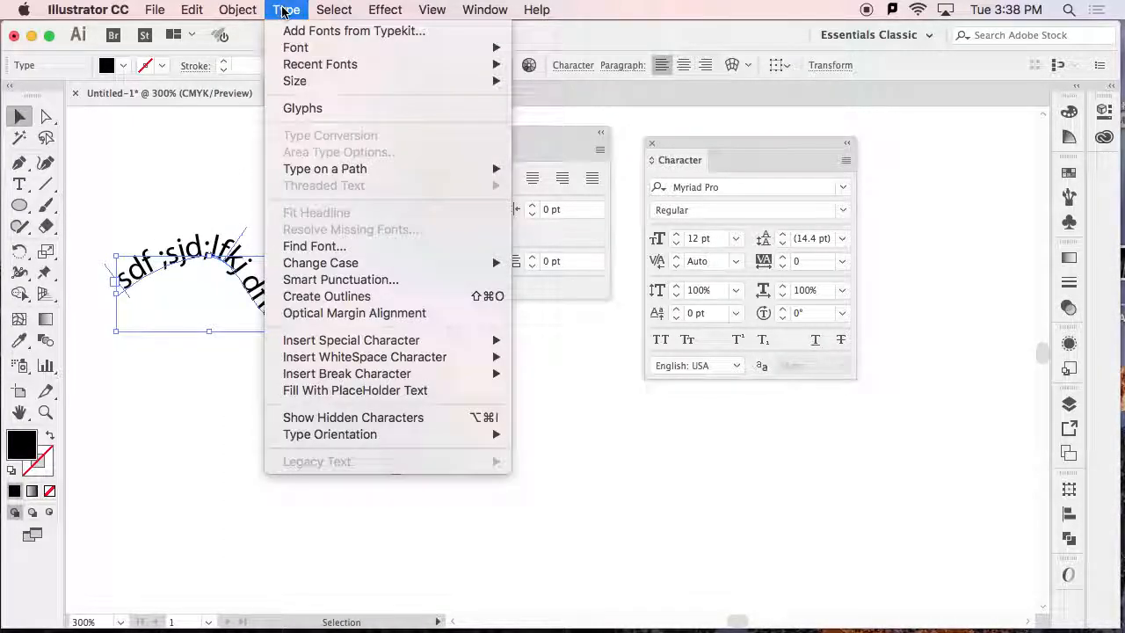
pyautogui.moveTo(354, 171)
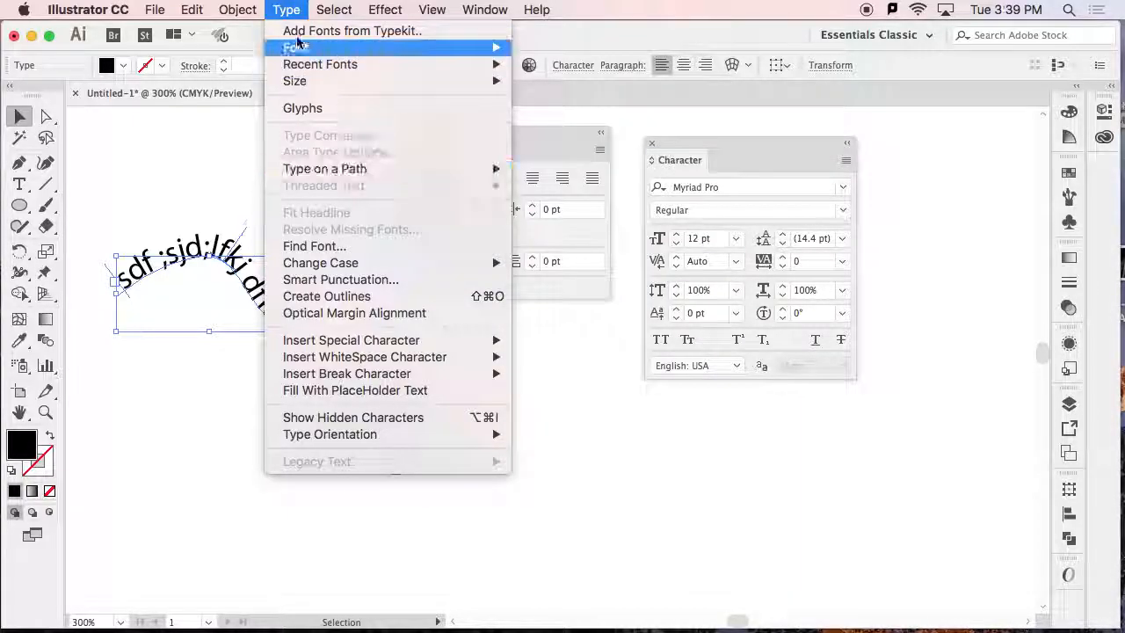
pyautogui.click(287, 10)
# Shift the starting point of the curved text a little further along its path and deselect it.
pyautogui.click(21, 115)
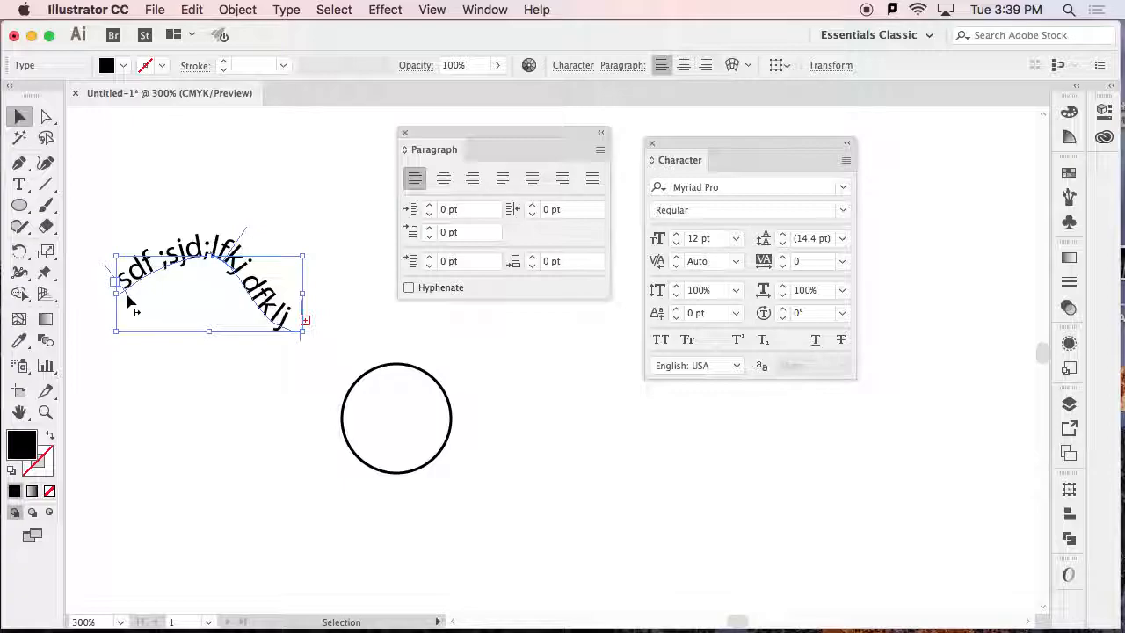
pyautogui.moveTo(128, 299); pyautogui.dragTo(156, 285)
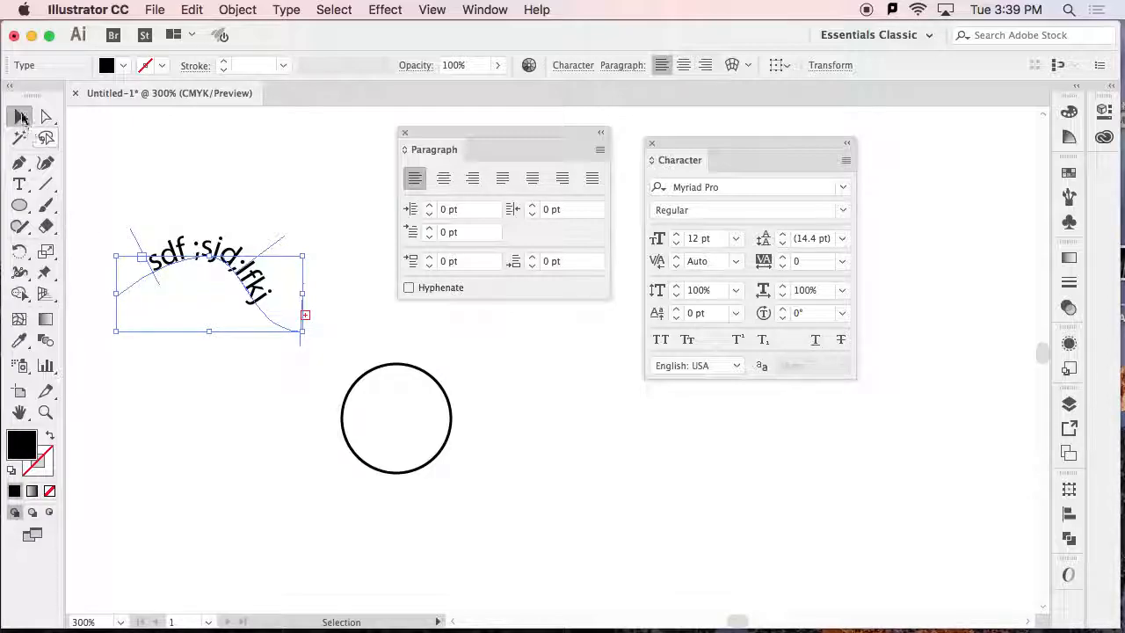
pyautogui.click(138, 160)
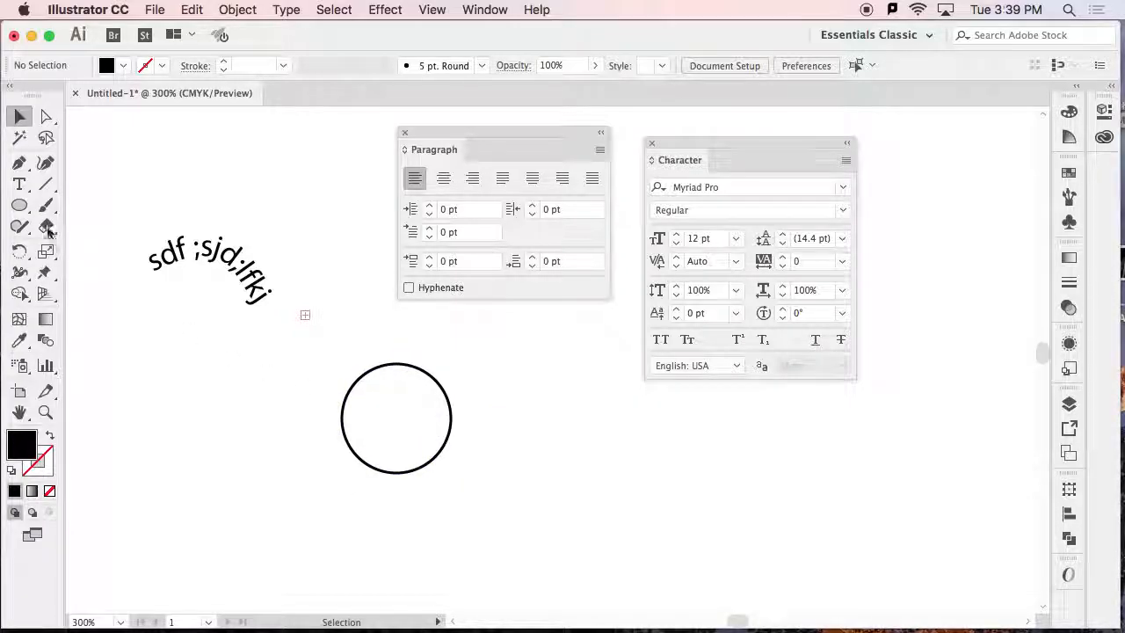
# Place the text "jkfjs;djfkds;jf" around the outside of the circle as path type.
pyautogui.click(20, 185)
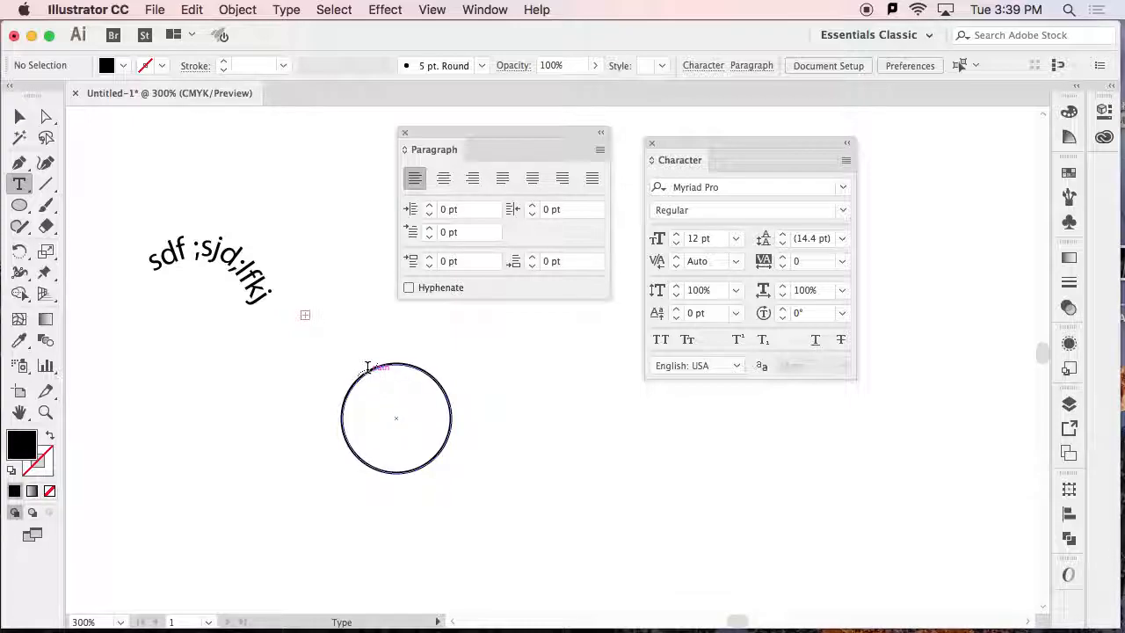
pyautogui.click(342, 422)
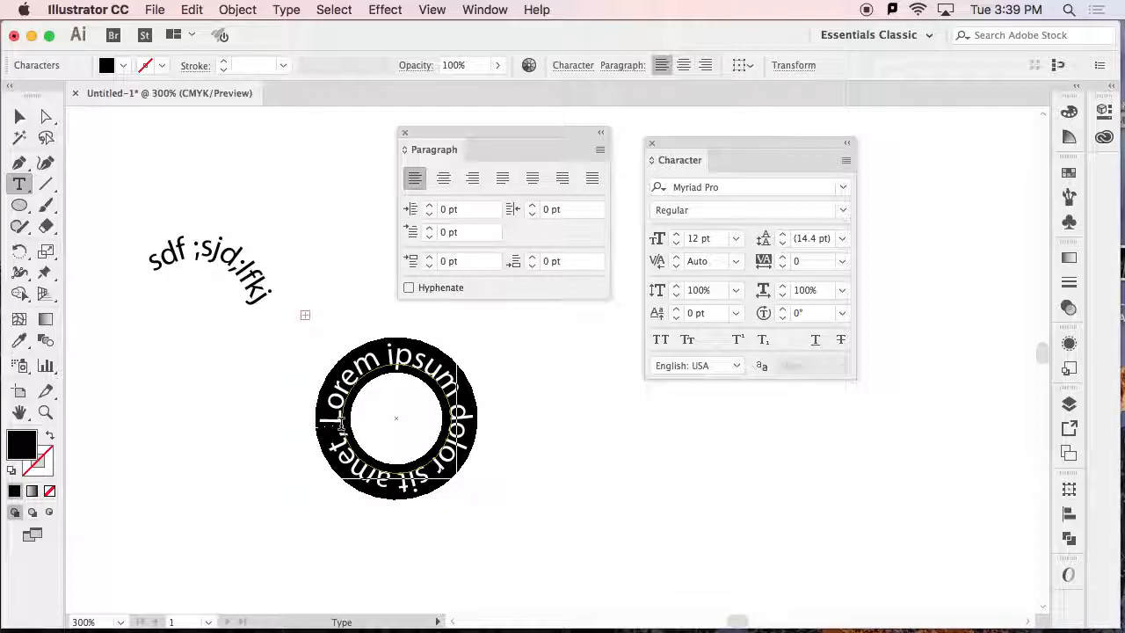
pyautogui.write('jkfjs;djfkds;jf')
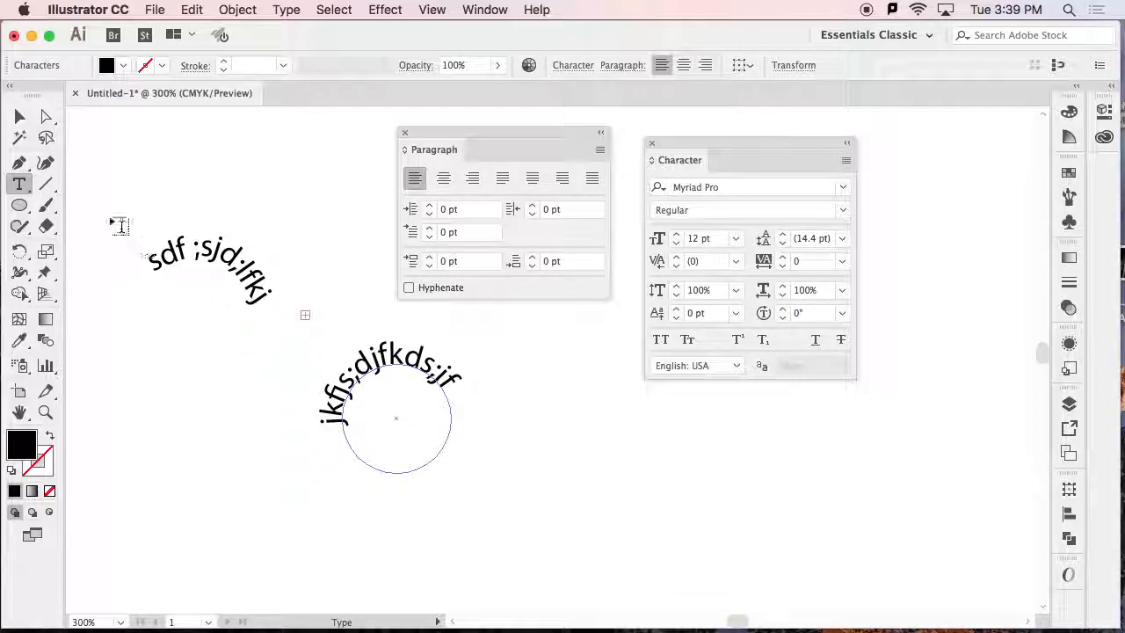
# Shift the starting point of the circle's text clockwise along its path, and select both path type objects.
pyautogui.click(31, 124)
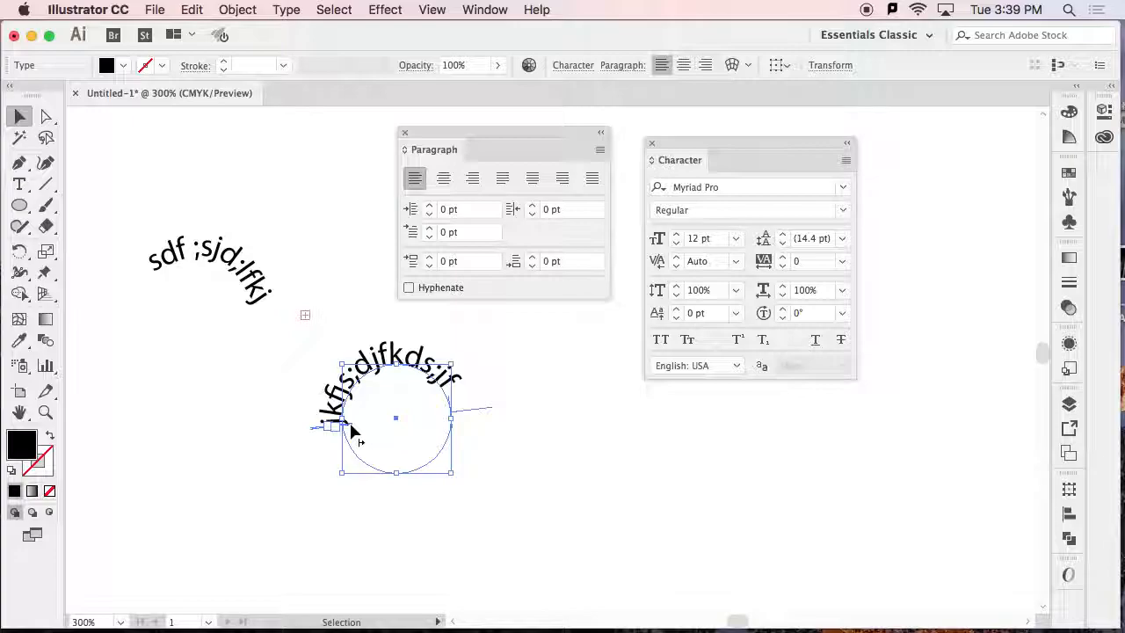
pyautogui.moveTo(351, 427); pyautogui.dragTo(369, 391)
pyautogui.click(290, 473)
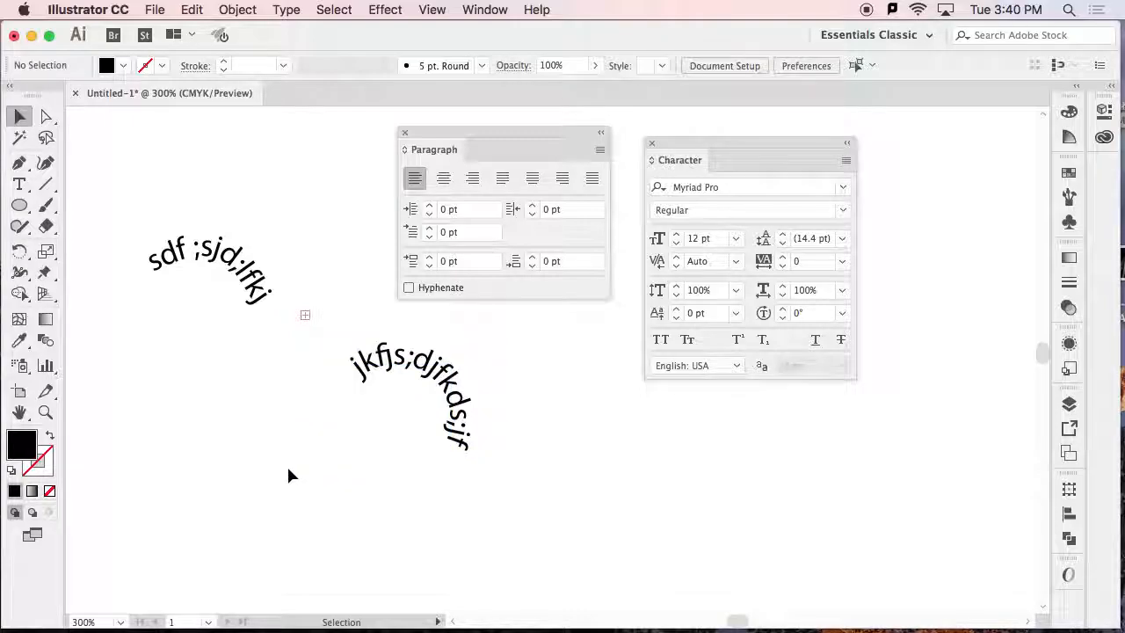
pyautogui.moveTo(151, 222); pyautogui.dragTo(381, 428)
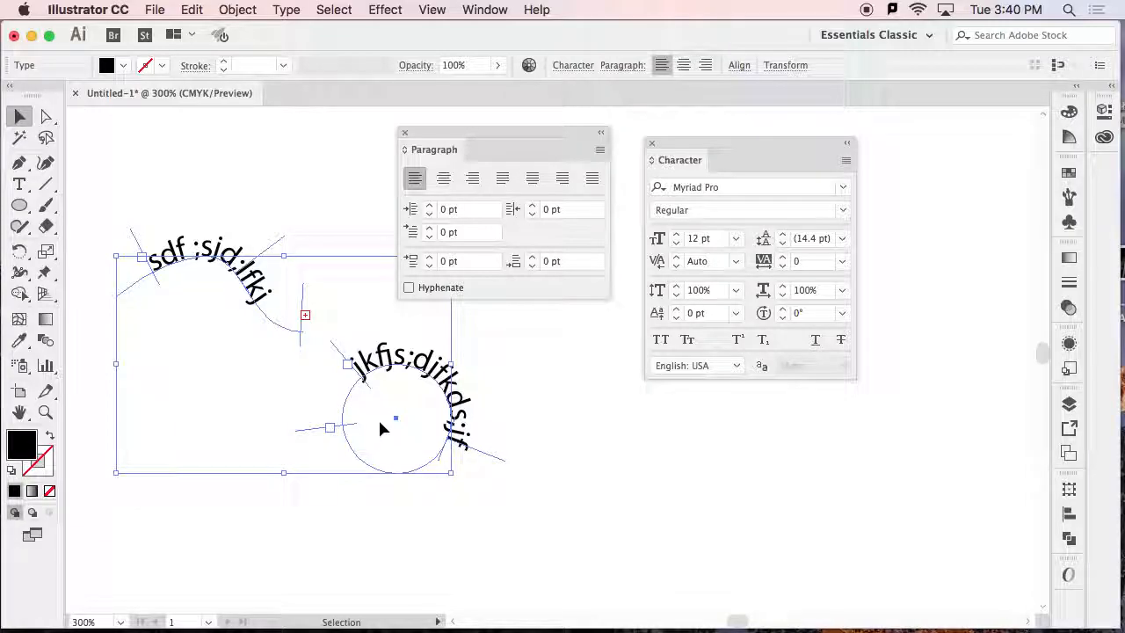
# Replace both path type objects with the point text "Text" and scale it up to about 34.5 pt.
pyautogui.press('Delete')
pyautogui.click(19, 184)
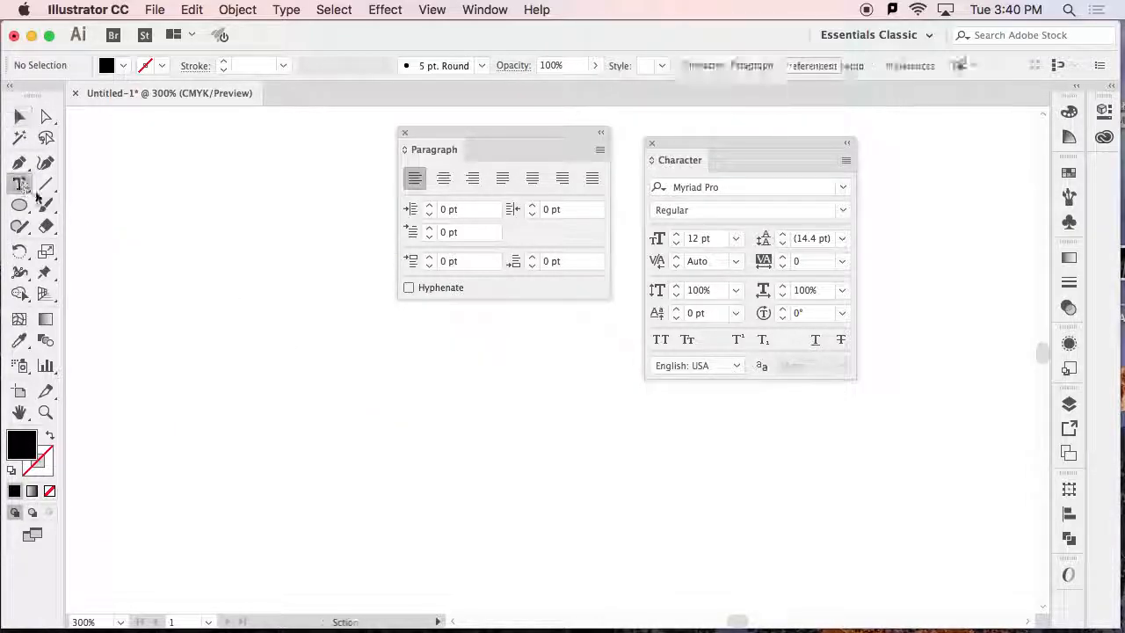
pyautogui.click(146, 243)
pyautogui.write('Text')
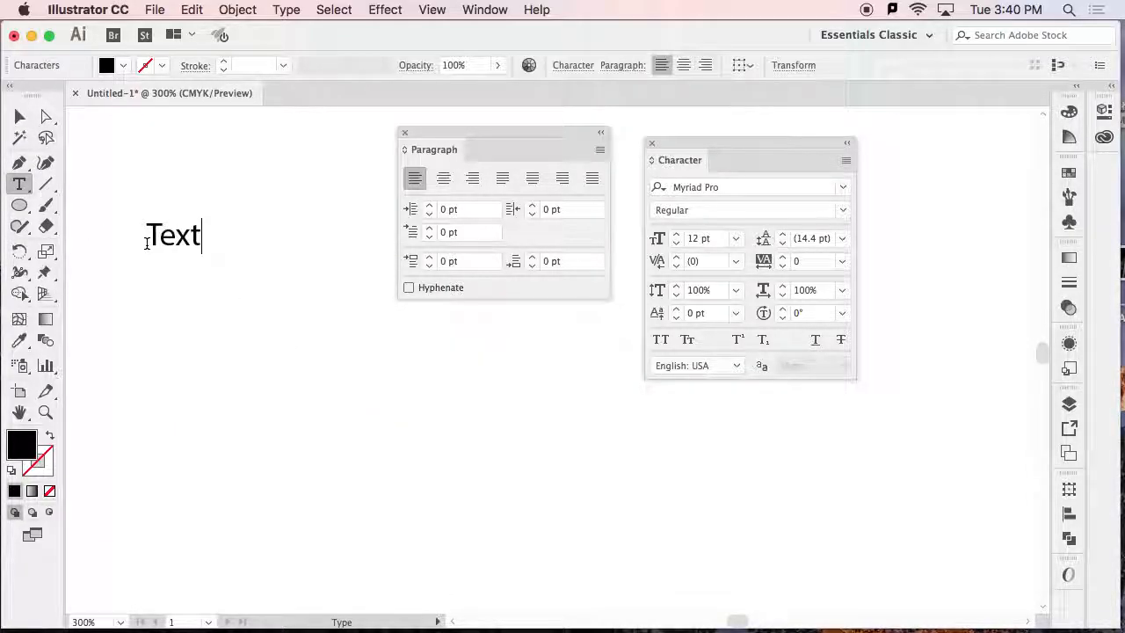
pyautogui.press('Escape')
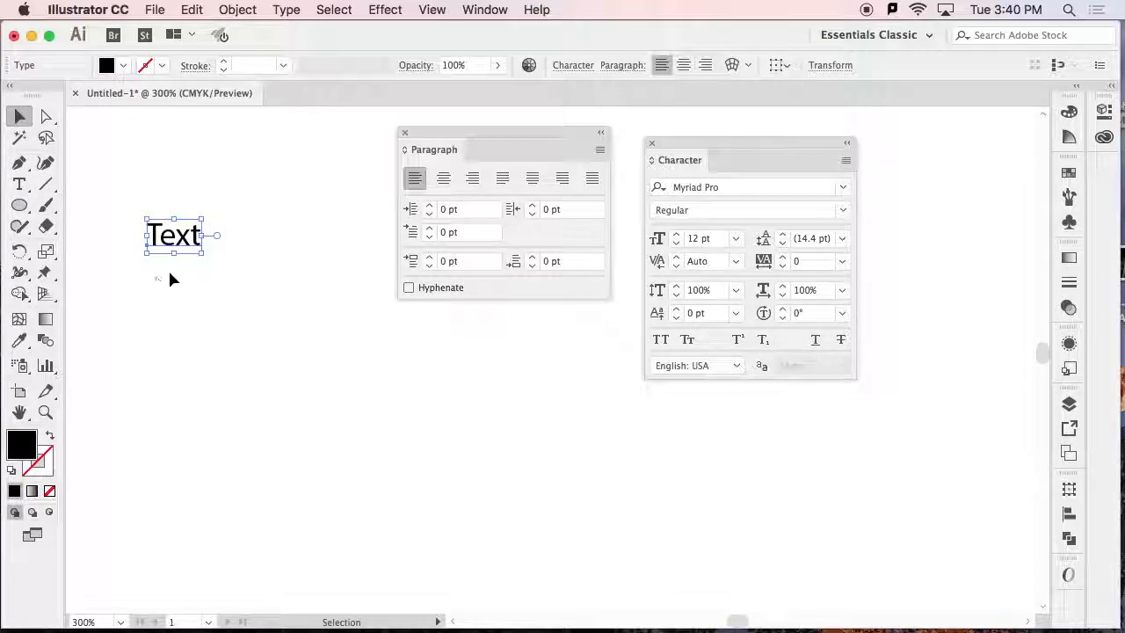
pyautogui.moveTo(204, 256); pyautogui.dragTo(304, 317)
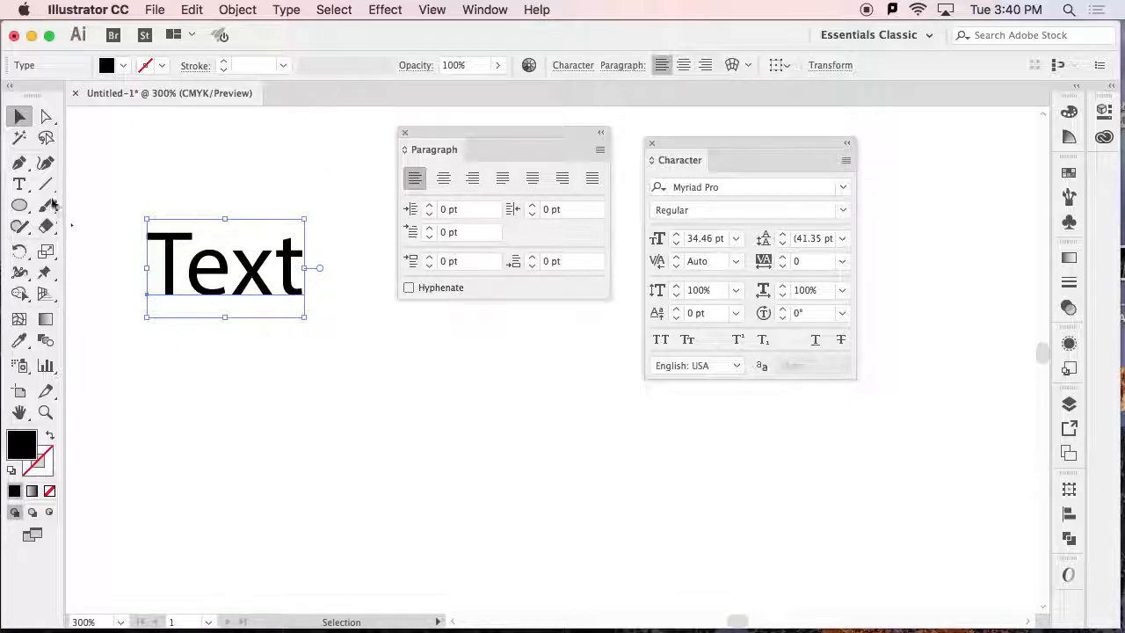
# Convert the enlarged word "Text" to outlines.
pyautogui.press('t')
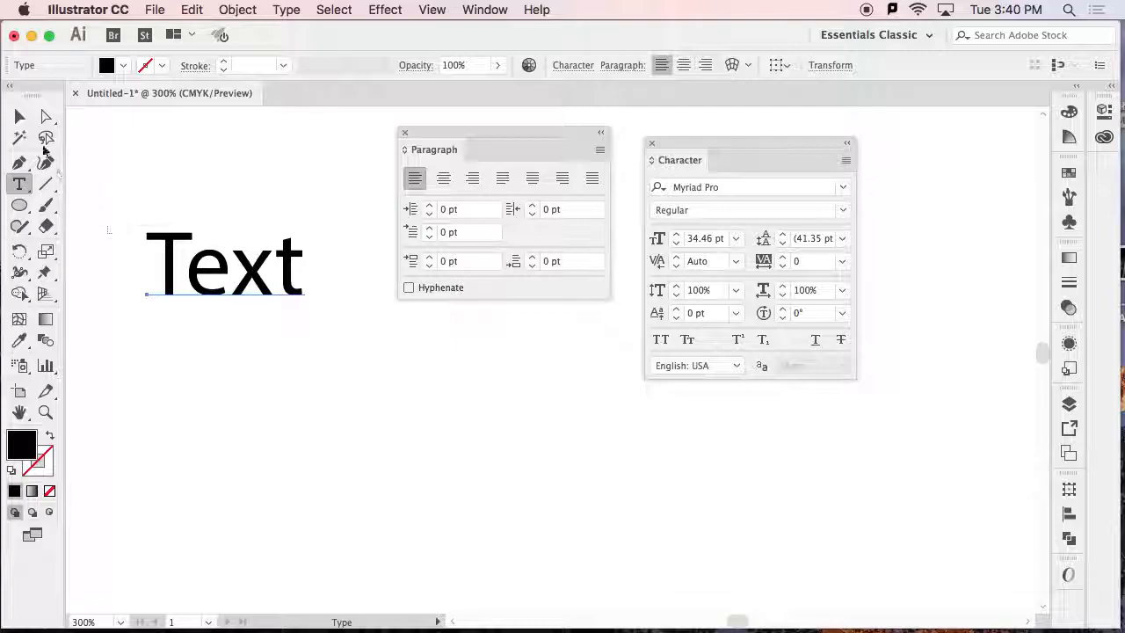
pyautogui.click(19, 116)
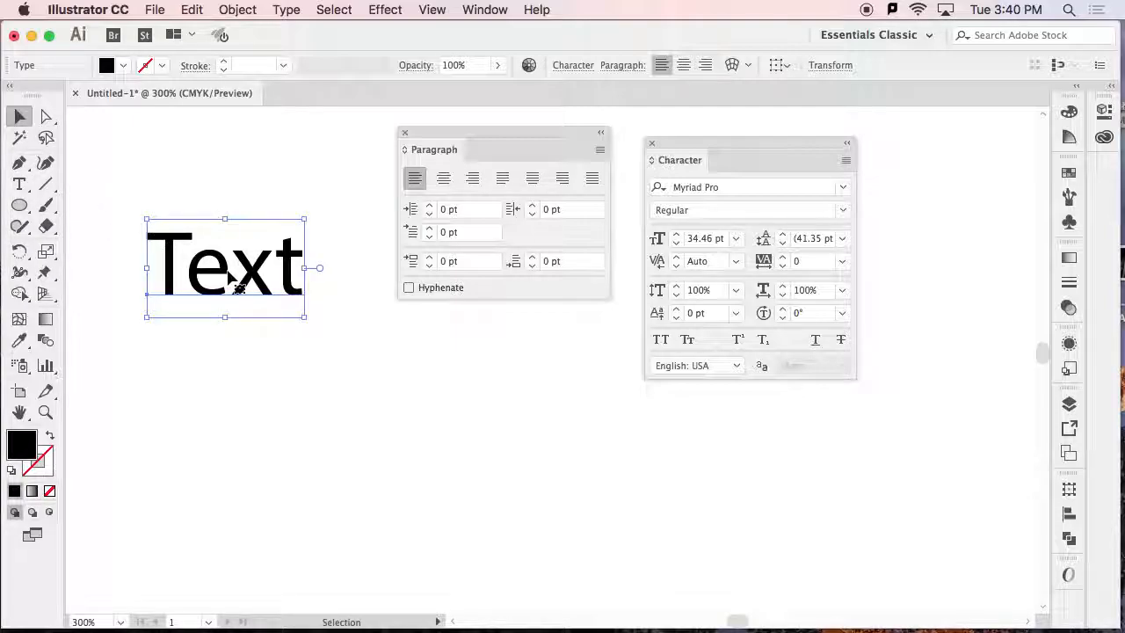
pyautogui.click(258, 277)
pyautogui.click(286, 12)
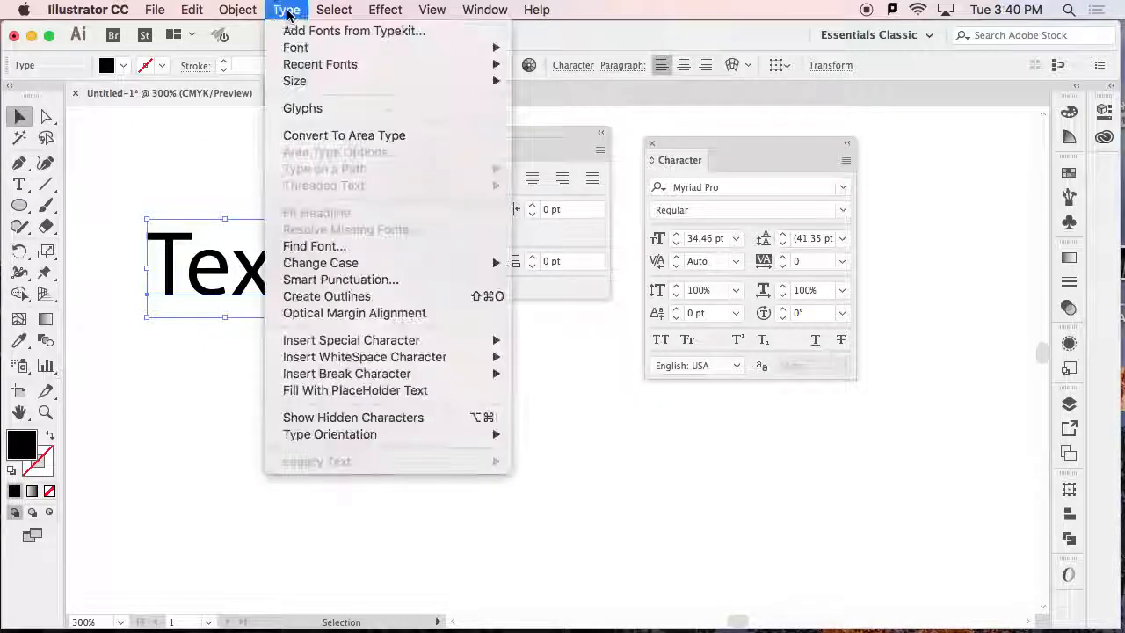
pyautogui.click(320, 299)
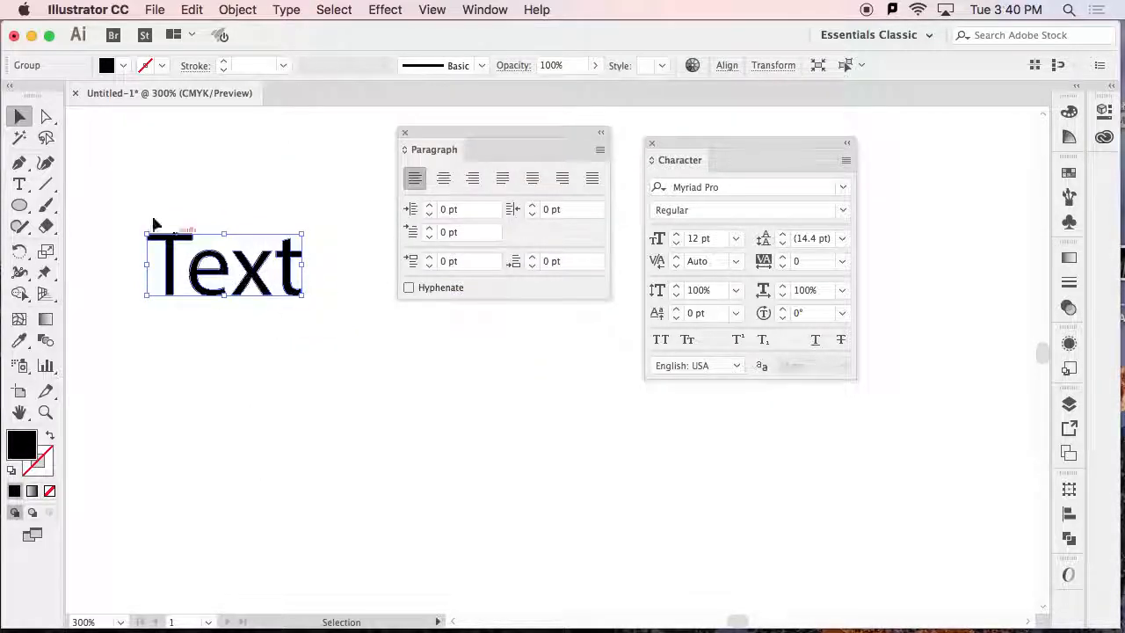
# Ungroup the outlined letters of "Text" and deselect them.
pyautogui.click(237, 9)
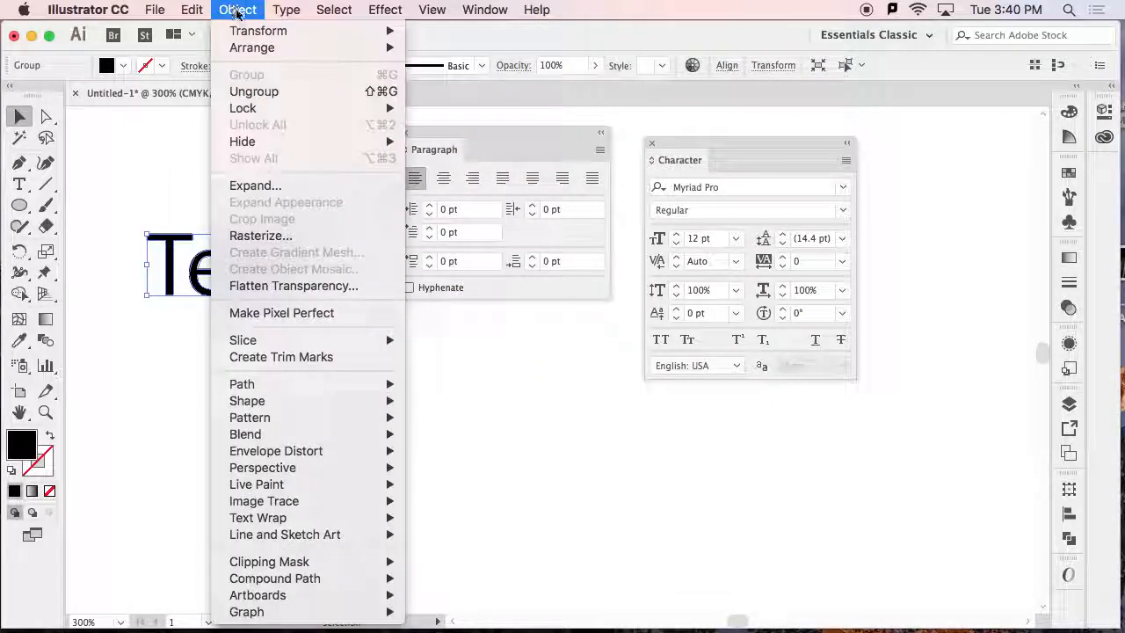
pyautogui.click(252, 93)
pyautogui.click(350, 324)
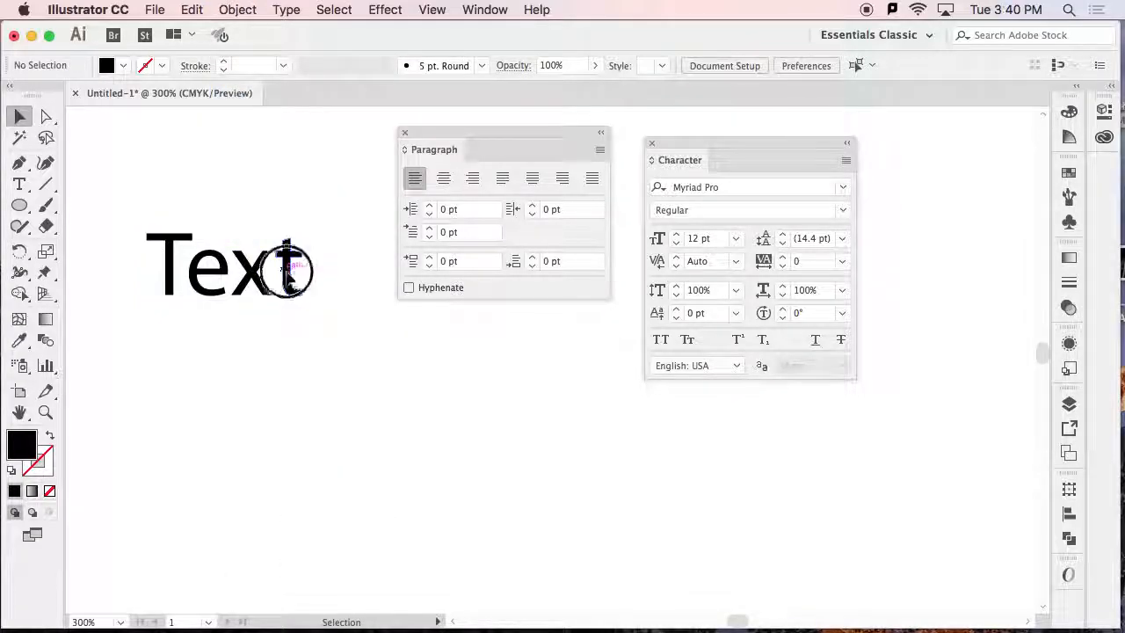
# Move the outlined letter t down and away from the word, and return it beside the x.
pyautogui.moveTo(284, 261); pyautogui.dragTo(317, 303)
pyautogui.click(389, 364)
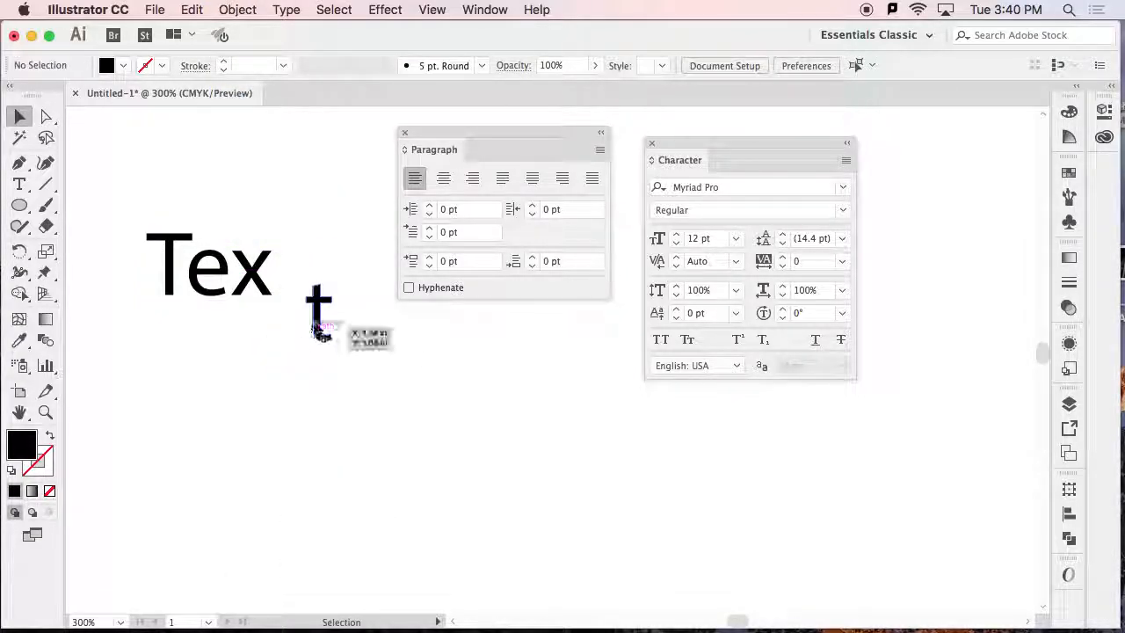
pyautogui.moveTo(324, 305); pyautogui.dragTo(297, 268)
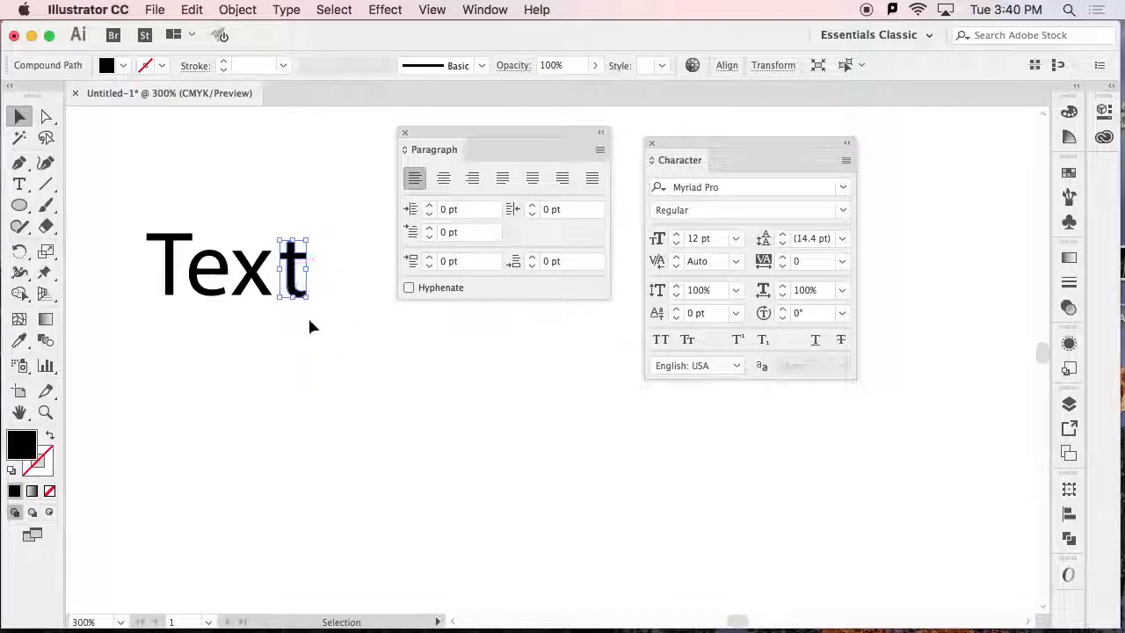
# Pull the top anchor points of the letter t up and over the x with Direct Selection, and undo the reshaping.
pyautogui.click(46, 115)
pyautogui.keyDown('super'); pyautogui.click(279, 272); pyautogui.keyUp('super')
pyautogui.keyDown('super'); pyautogui.click(281, 277); pyautogui.keyUp('super')
pyautogui.moveTo(340, 333); pyautogui.dragTo(4, 306)
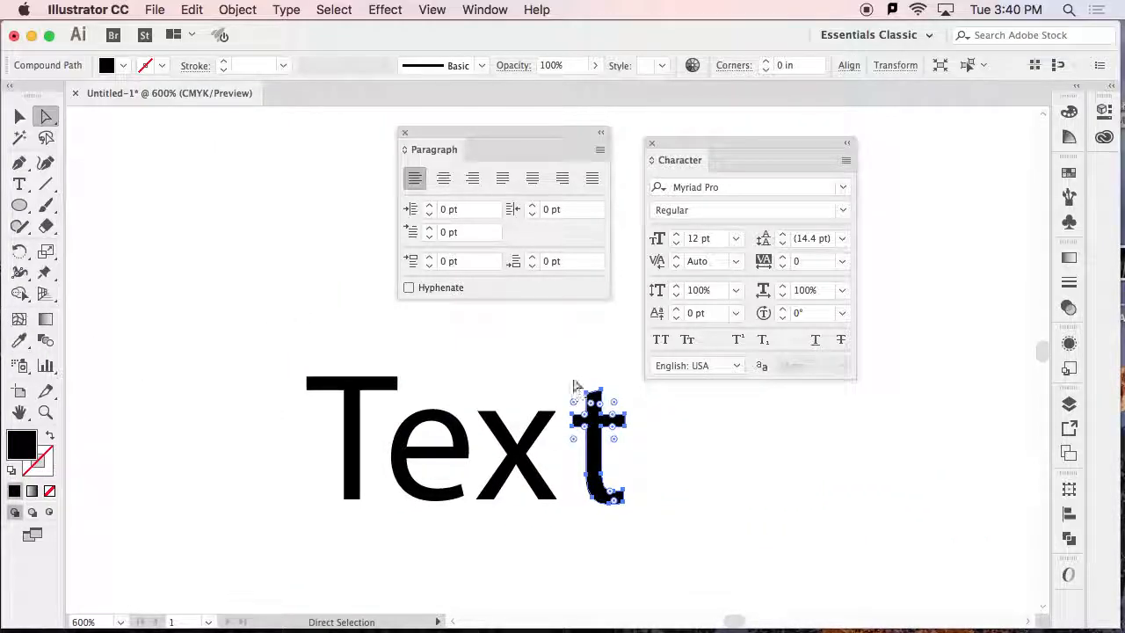
pyautogui.moveTo(605, 390)
pyautogui.mouseDown()
pyautogui.moveTo(629, 380)
pyautogui.moveTo(527, 350)
pyautogui.mouseUp()
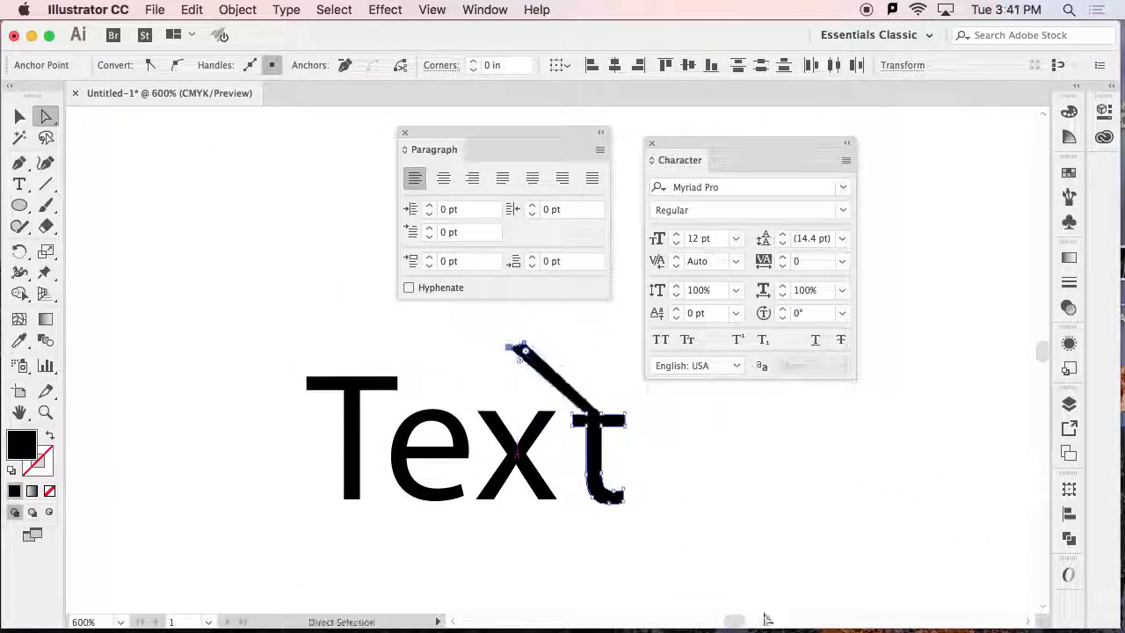
pyautogui.press('super+z')
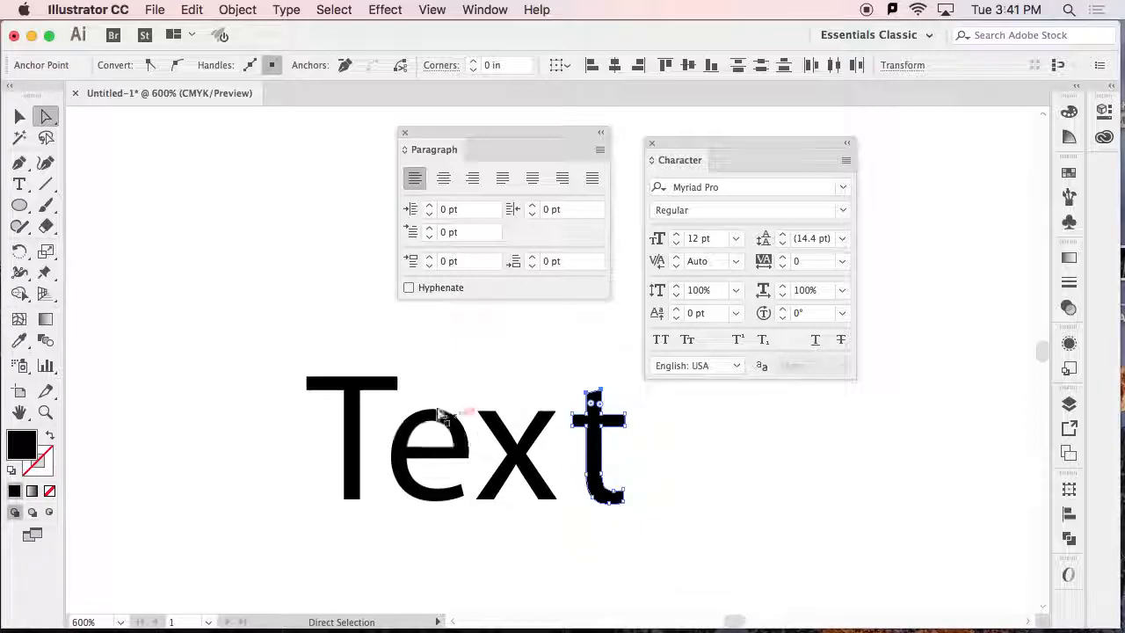
# Stretch the crossbar of the T across the e and x to the t by moving its end anchor points.
pyautogui.click(404, 387)
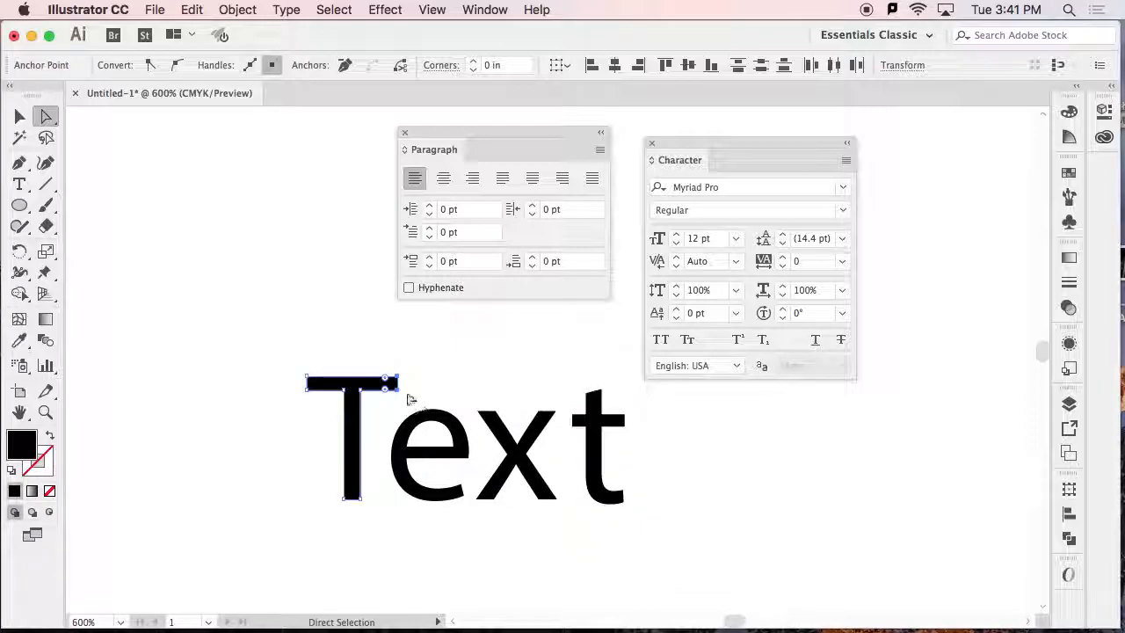
pyautogui.moveTo(389, 381); pyautogui.dragTo(604, 414)
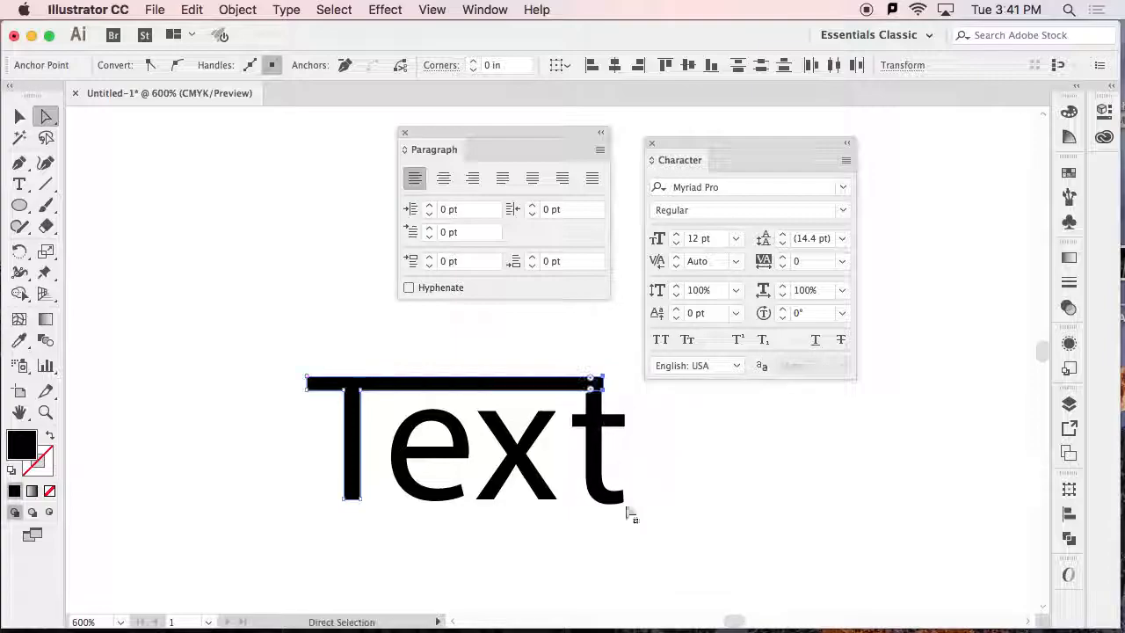